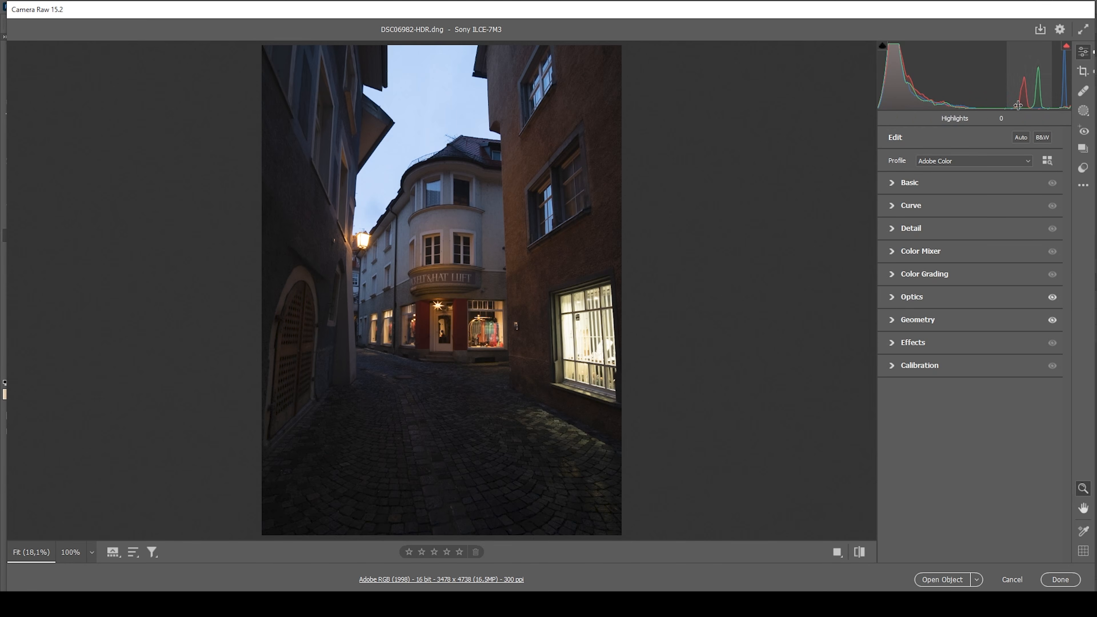
pyautogui.click(1082, 72)
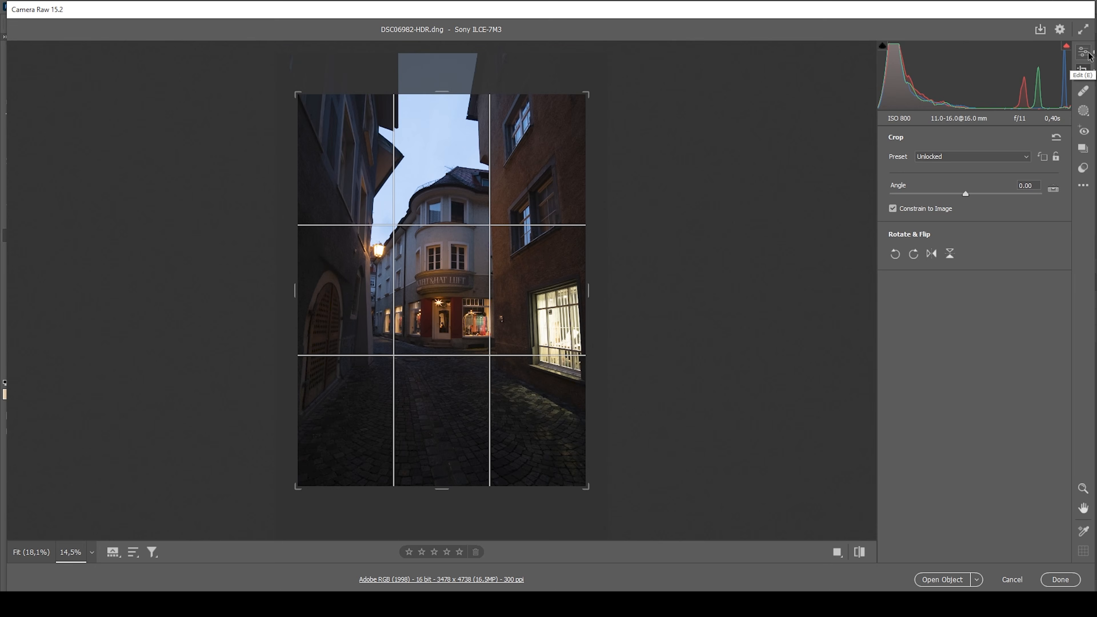
pyautogui.click(1083, 72)
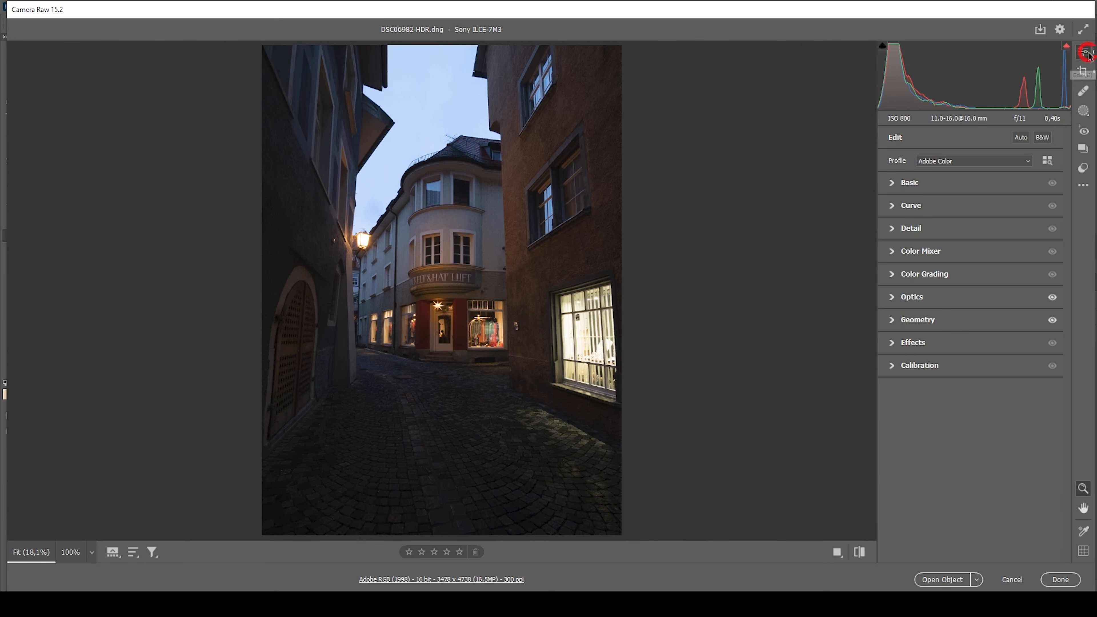
# Correct the buildings' converging verticals by setting the manual Vertical transformation to -32
pyautogui.click(892, 322)
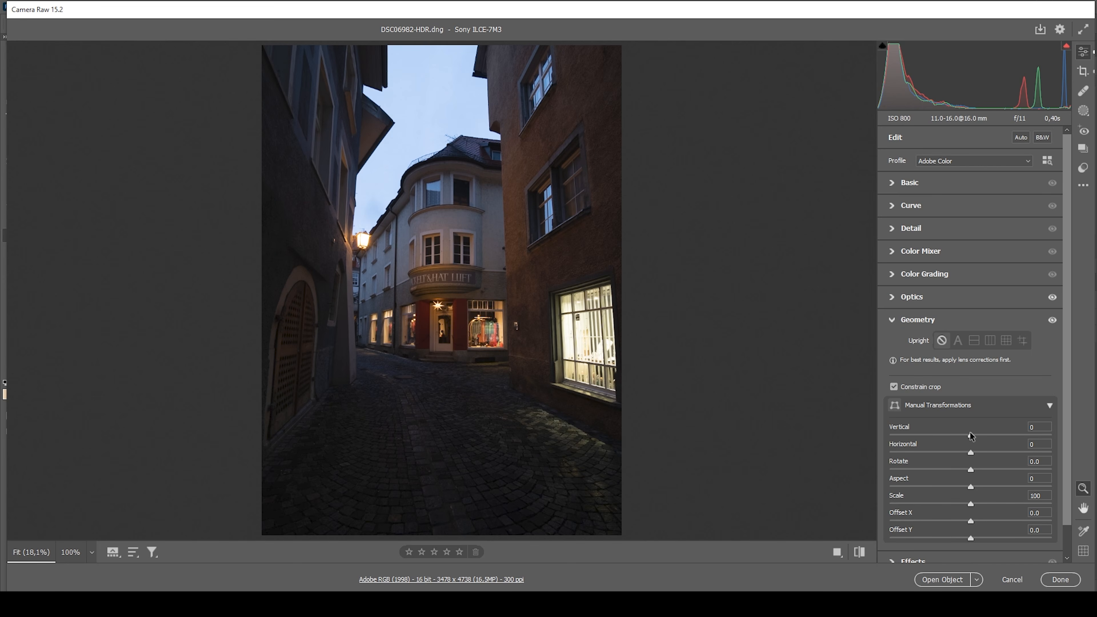
pyautogui.moveTo(970, 436); pyautogui.dragTo(956, 435)
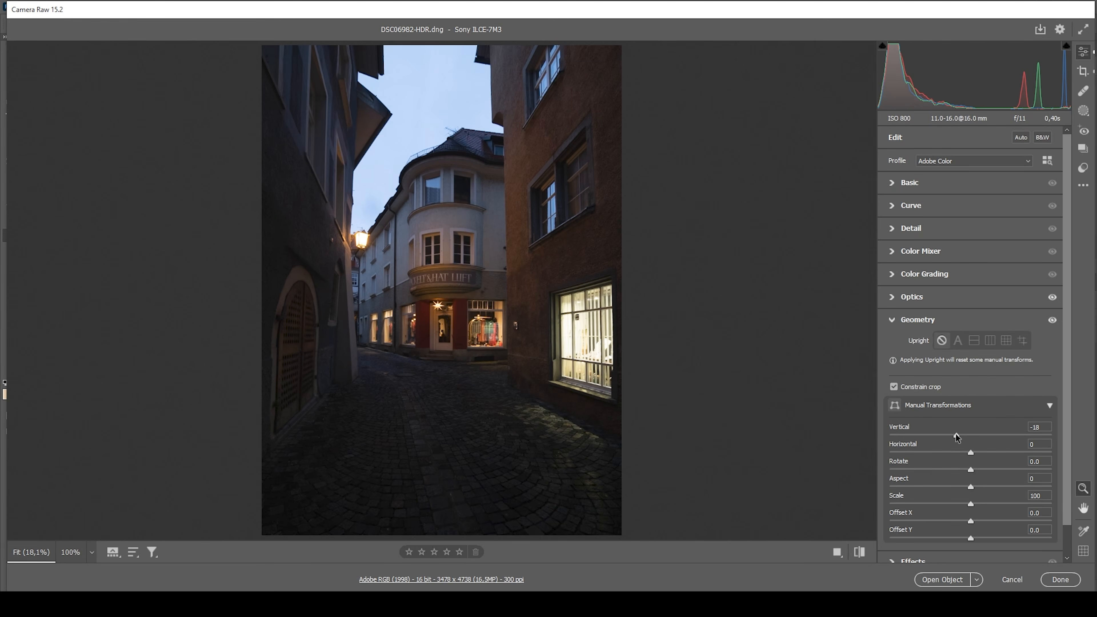
pyautogui.moveTo(956, 435); pyautogui.dragTo(944, 435)
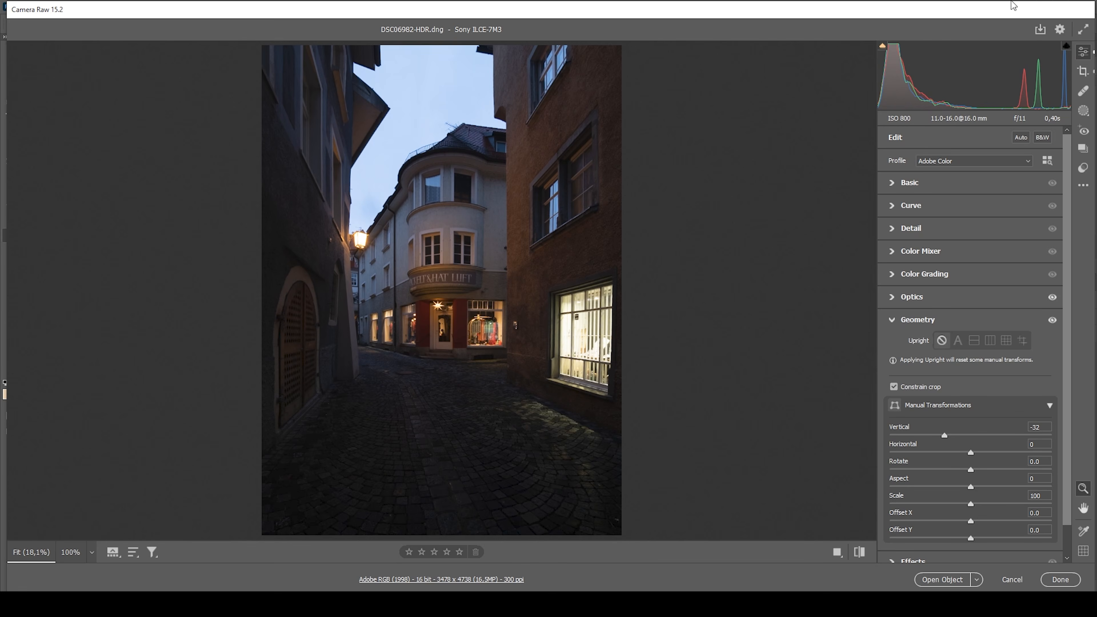
# Change the profile to Adobe Standard and warm the white balance to a Temperature of 6700
pyautogui.click(958, 162)
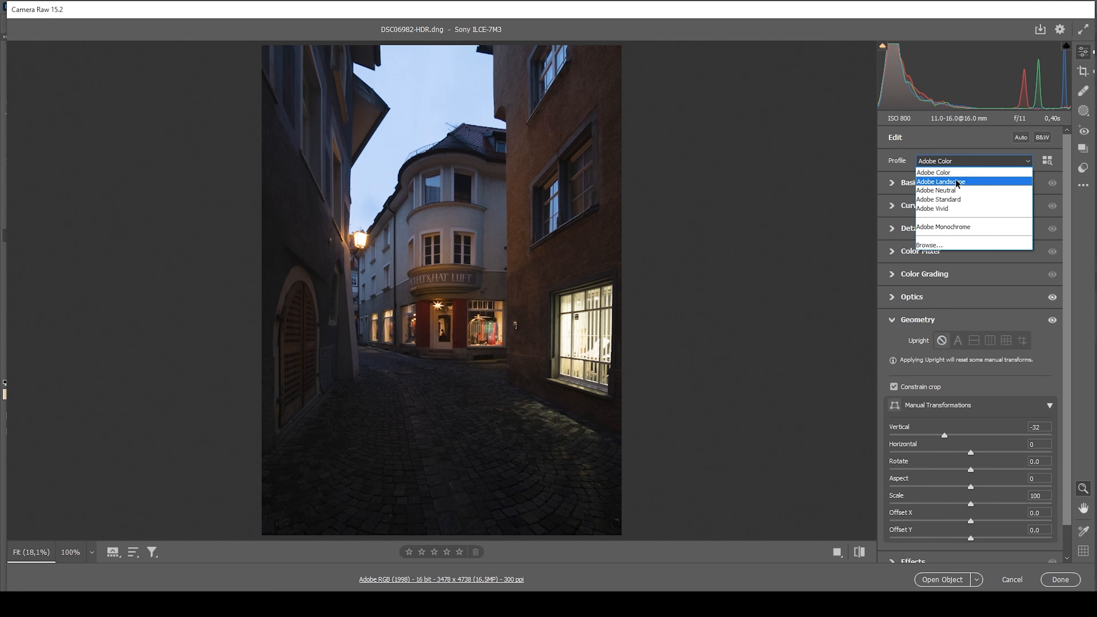
pyautogui.click(960, 199)
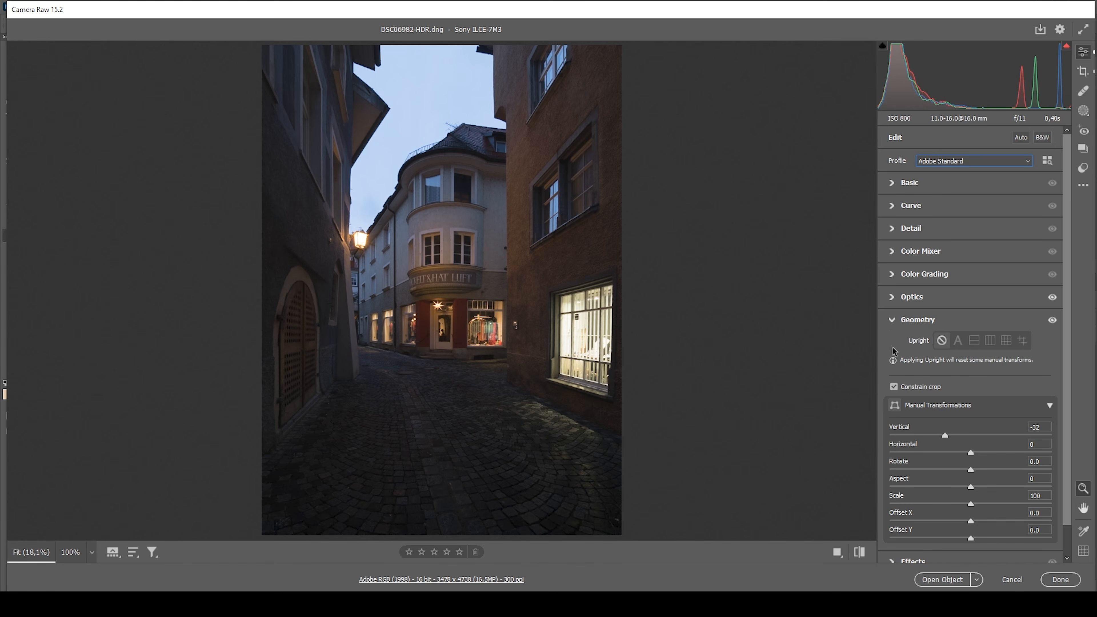
pyautogui.click(893, 322)
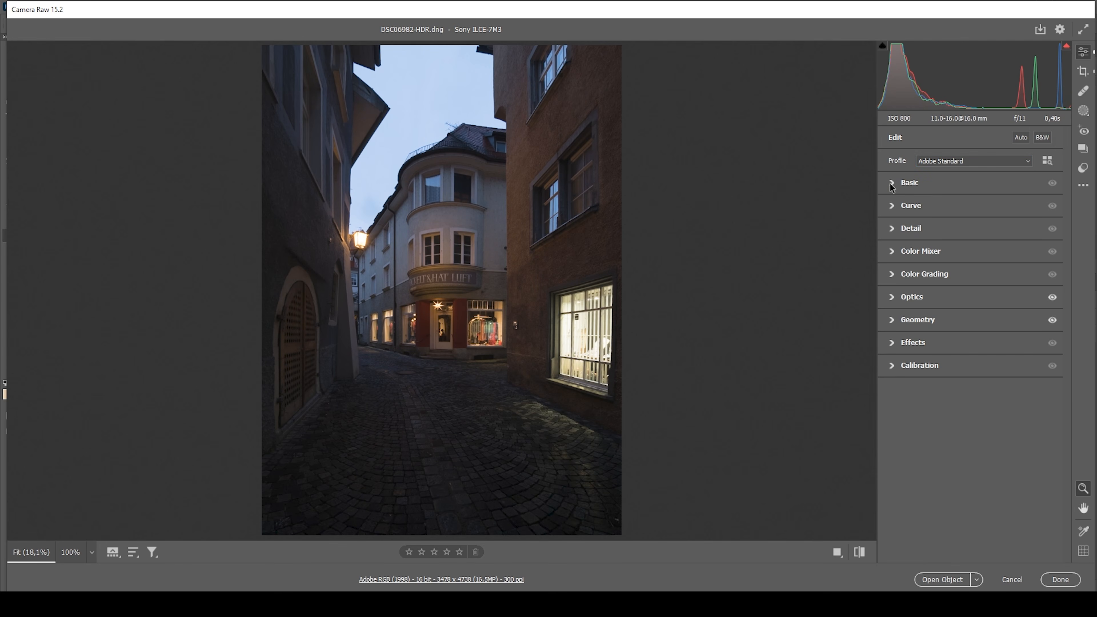
pyautogui.click(892, 183)
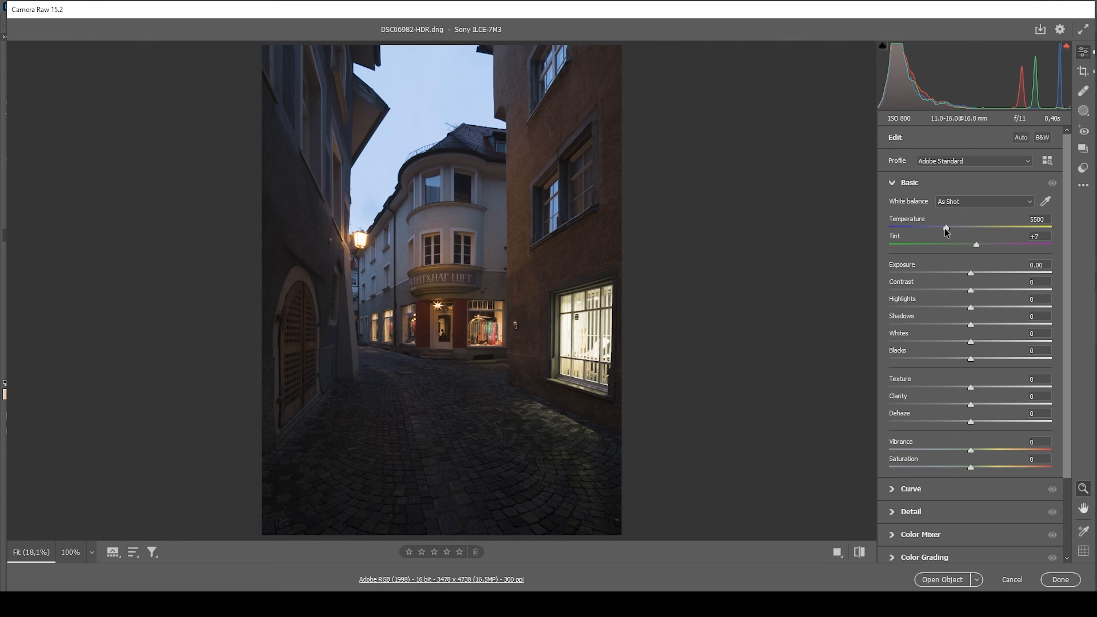
pyautogui.moveTo(945, 229); pyautogui.dragTo(965, 229)
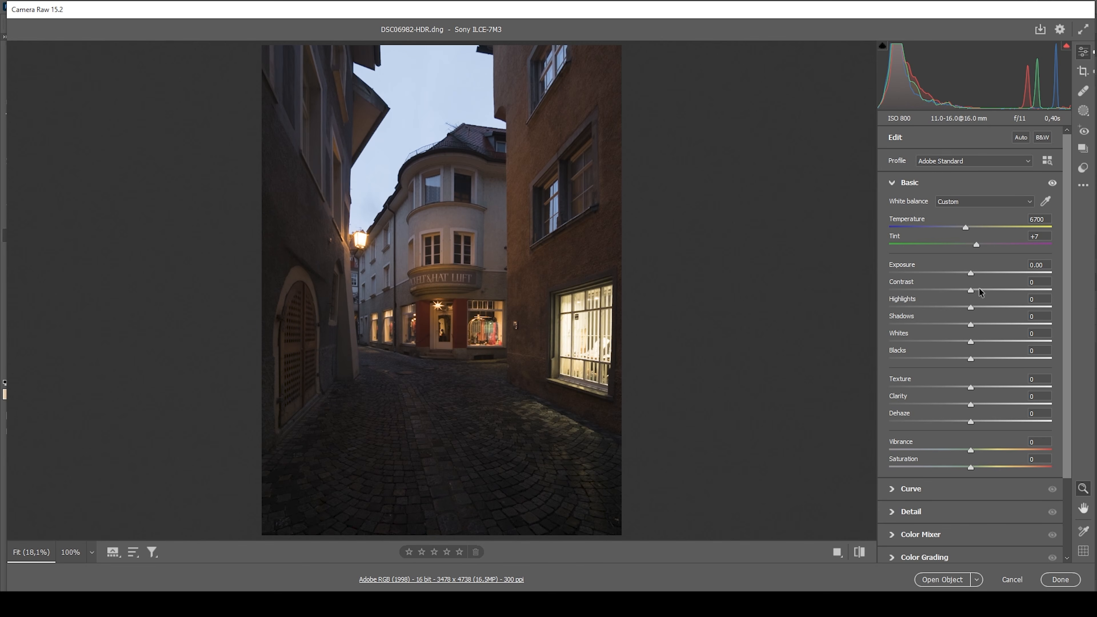
# Adjust the overall tones to Exposure +0.40, Highlights -53, Shadows +46, Whites +25 and Blacks +8
pyautogui.moveTo(971, 275); pyautogui.dragTo(973, 273)
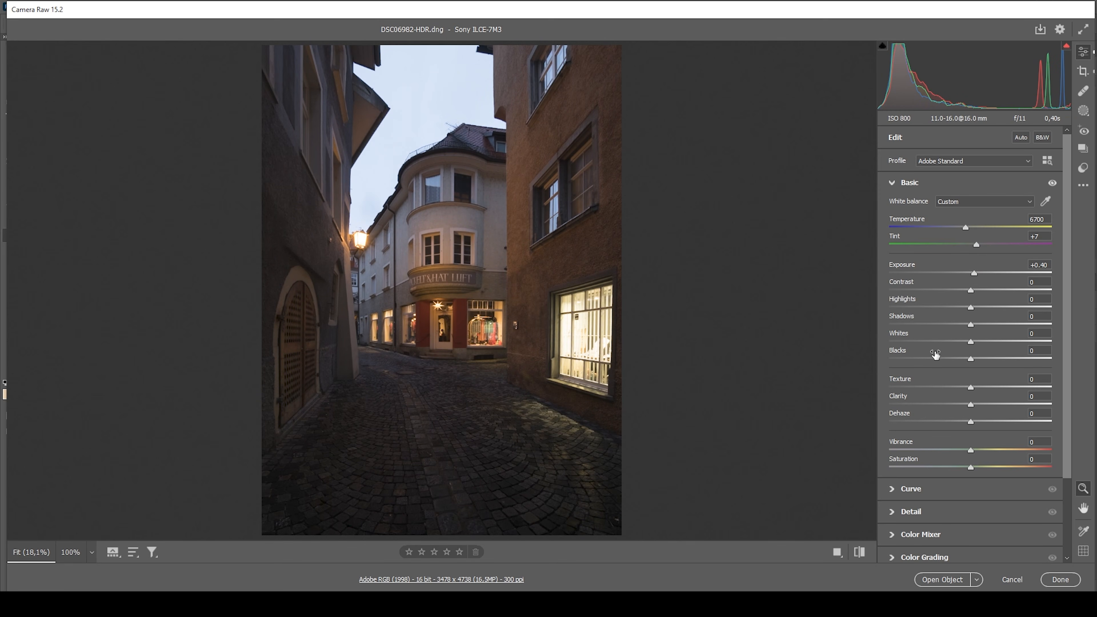
pyautogui.moveTo(970, 307); pyautogui.dragTo(929, 307)
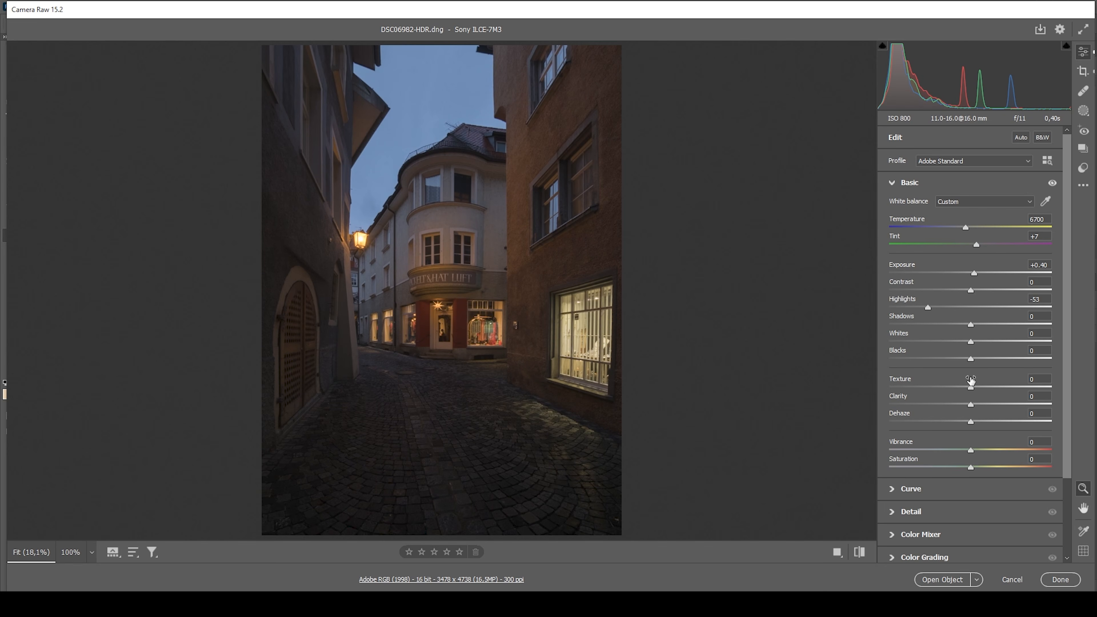
pyautogui.moveTo(975, 323); pyautogui.dragTo(1009, 325)
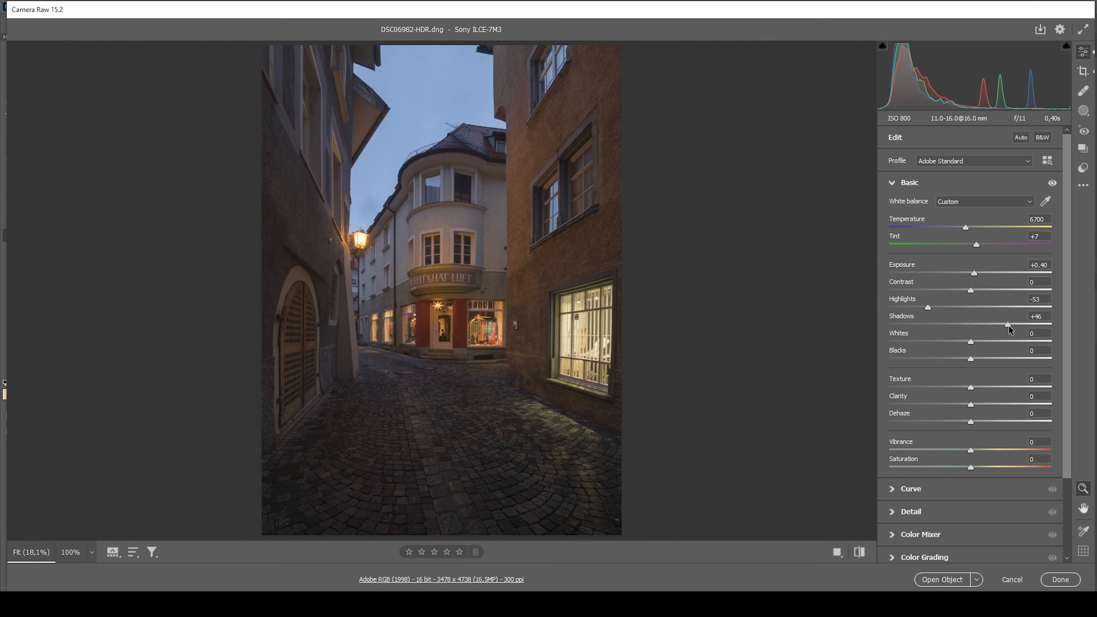
pyautogui.moveTo(970, 359); pyautogui.dragTo(978, 359)
pyautogui.moveTo(978, 358); pyautogui.dragTo(977, 359)
pyautogui.moveTo(970, 342); pyautogui.dragTo(990, 344)
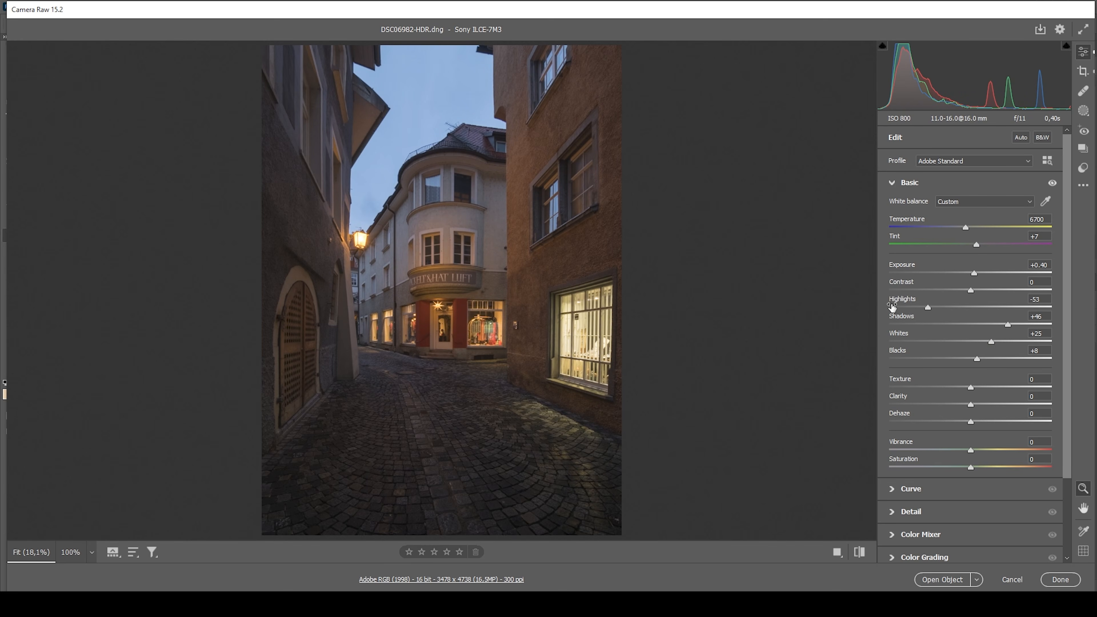
# Set Texture to +7, Clarity to -11, Dehaze to -4 and Vibrance to +23, and compare the result with the original settings
pyautogui.moveTo(972, 389); pyautogui.dragTo(975, 390)
pyautogui.moveTo(968, 405); pyautogui.dragTo(960, 407)
pyautogui.moveTo(969, 423); pyautogui.dragTo(967, 424)
pyautogui.moveTo(970, 450); pyautogui.dragTo(991, 452)
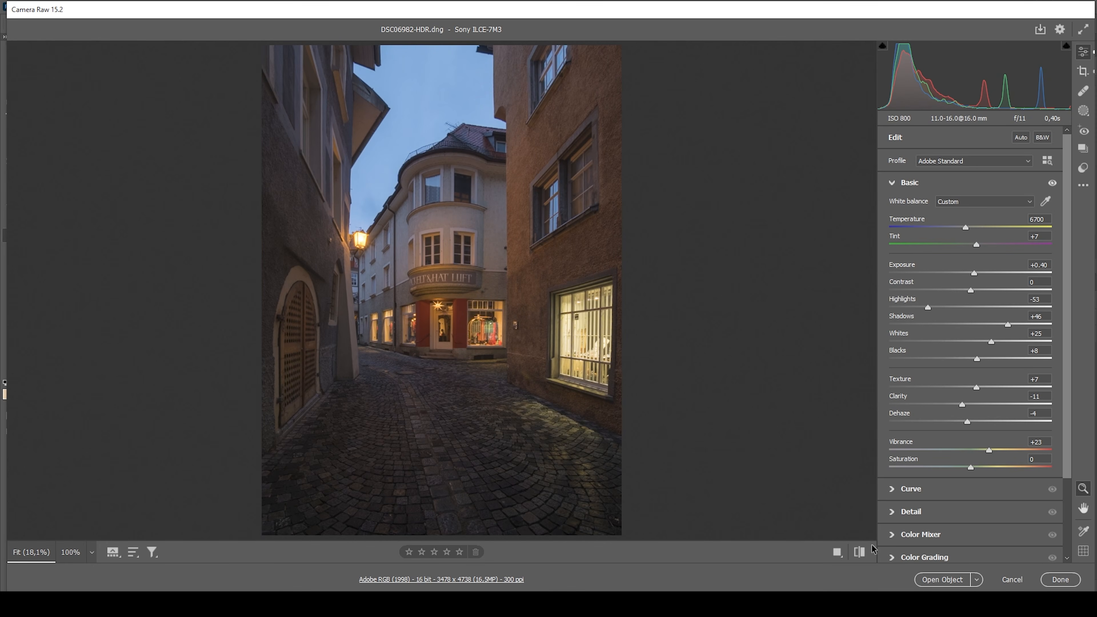
pyautogui.click(861, 558)
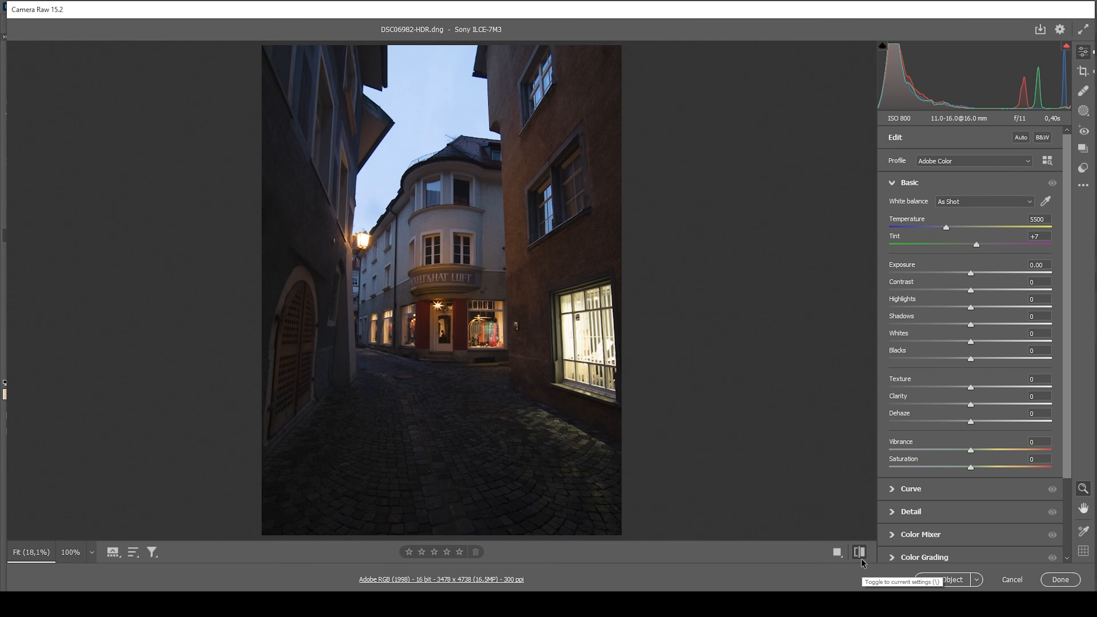
pyautogui.click(861, 559)
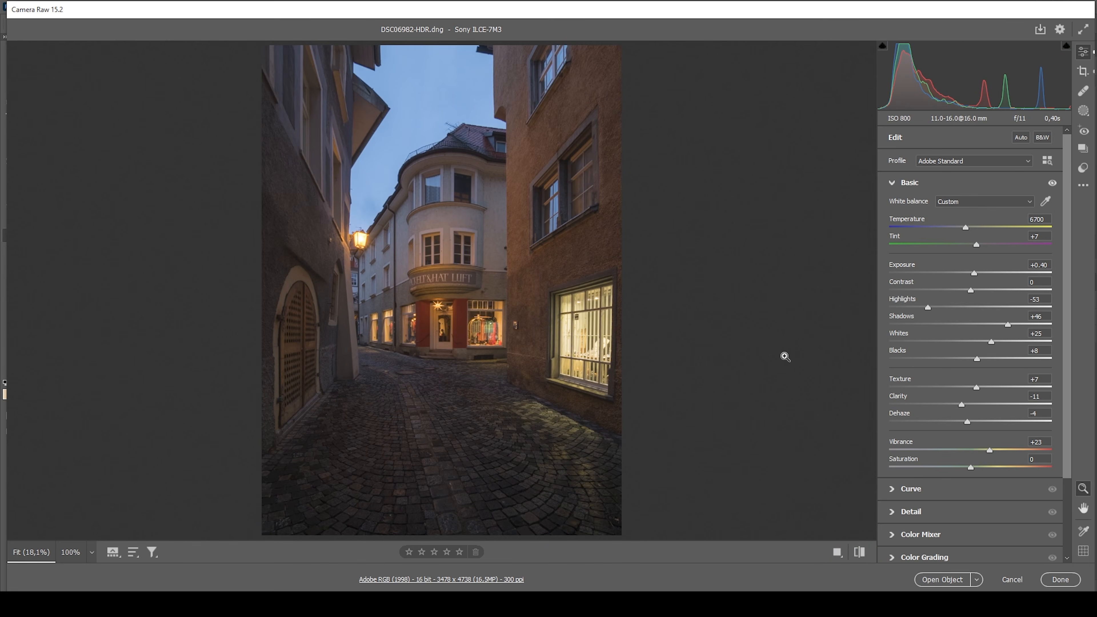
# Create a radial gradient mask as a wide ellipse over the cobblestones in the foreground
pyautogui.click(1084, 111)
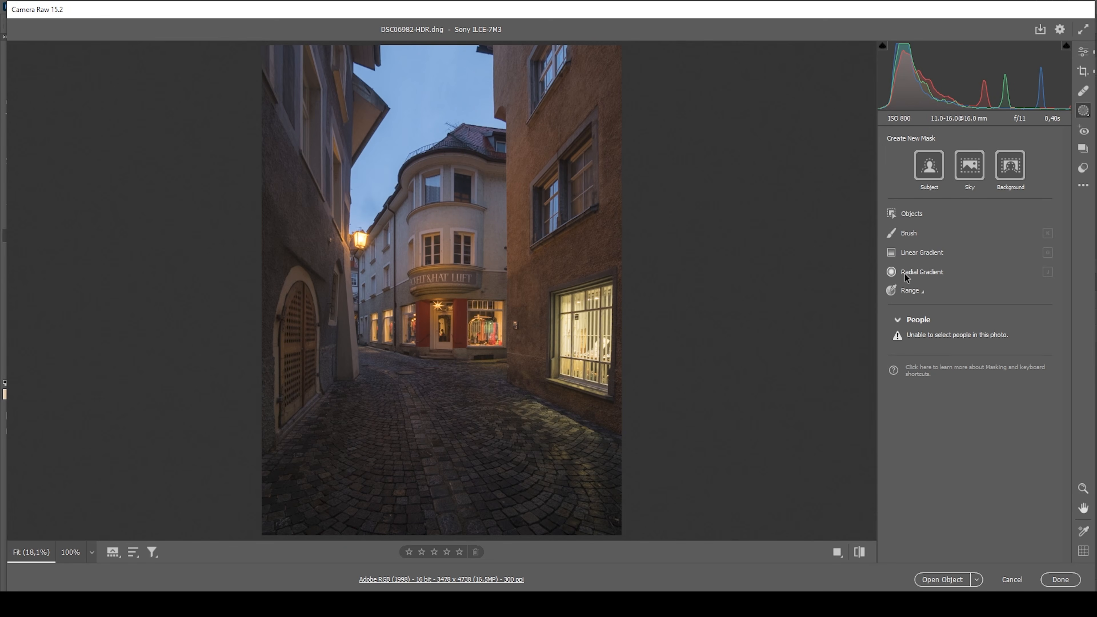
pyautogui.click(904, 274)
pyautogui.moveTo(442, 441); pyautogui.dragTo(463, 449)
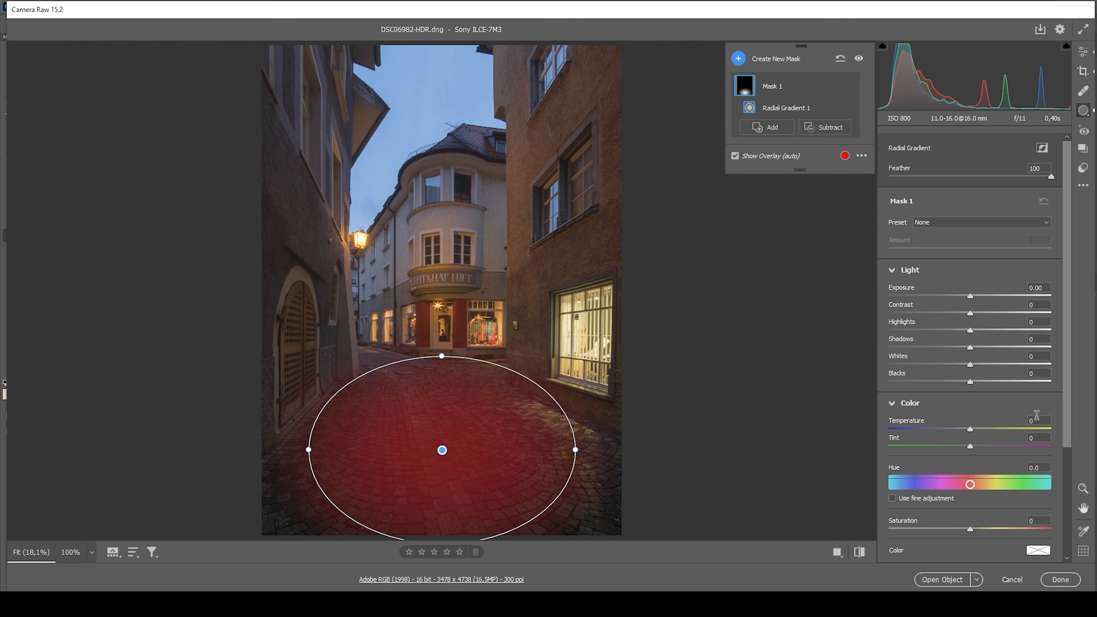
# Bring out the masked cobblestones with Whites +100, Clarity +100 and Texture +9
pyautogui.moveTo(973, 366); pyautogui.dragTo(1086, 374)
pyautogui.scroll(-3, 950, 423)
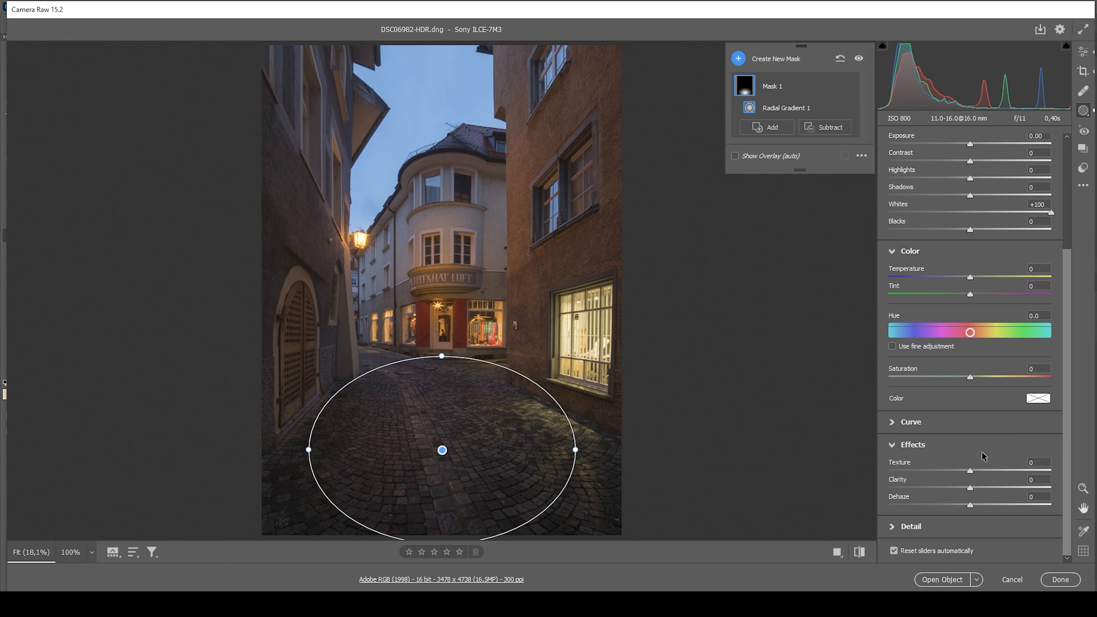
pyautogui.moveTo(971, 486); pyautogui.dragTo(1055, 488)
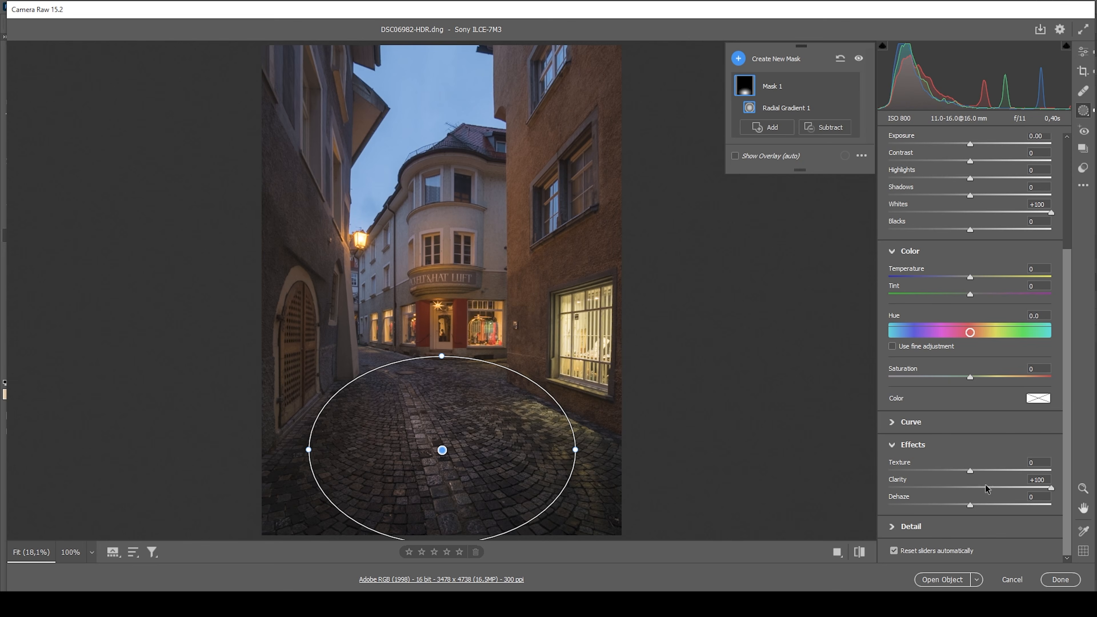
pyautogui.moveTo(973, 471); pyautogui.dragTo(977, 471)
# Create a mask that selects the sky and set its Exposure to -0.40 and Saturation to -6
pyautogui.click(737, 58)
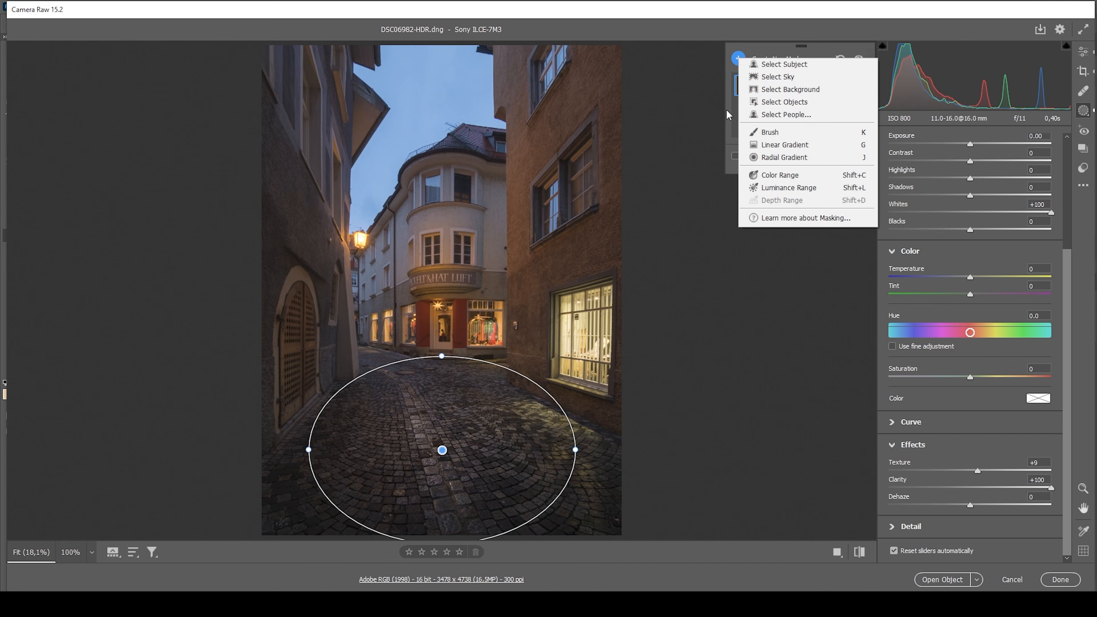
pyautogui.click(800, 79)
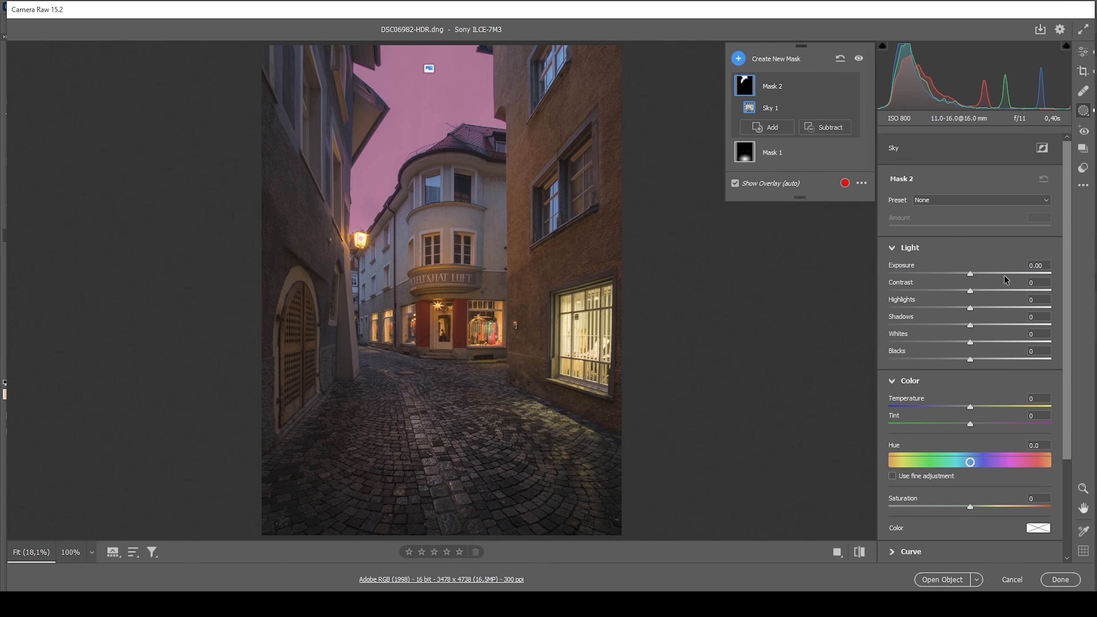
pyautogui.moveTo(970, 273); pyautogui.dragTo(962, 275)
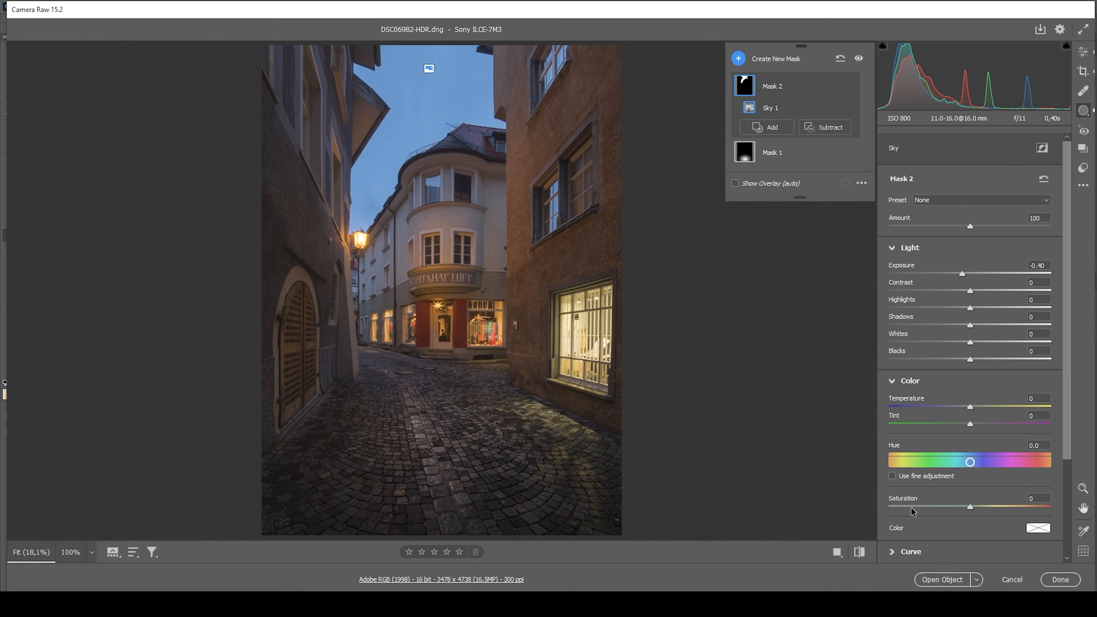
pyautogui.moveTo(969, 509); pyautogui.dragTo(965, 508)
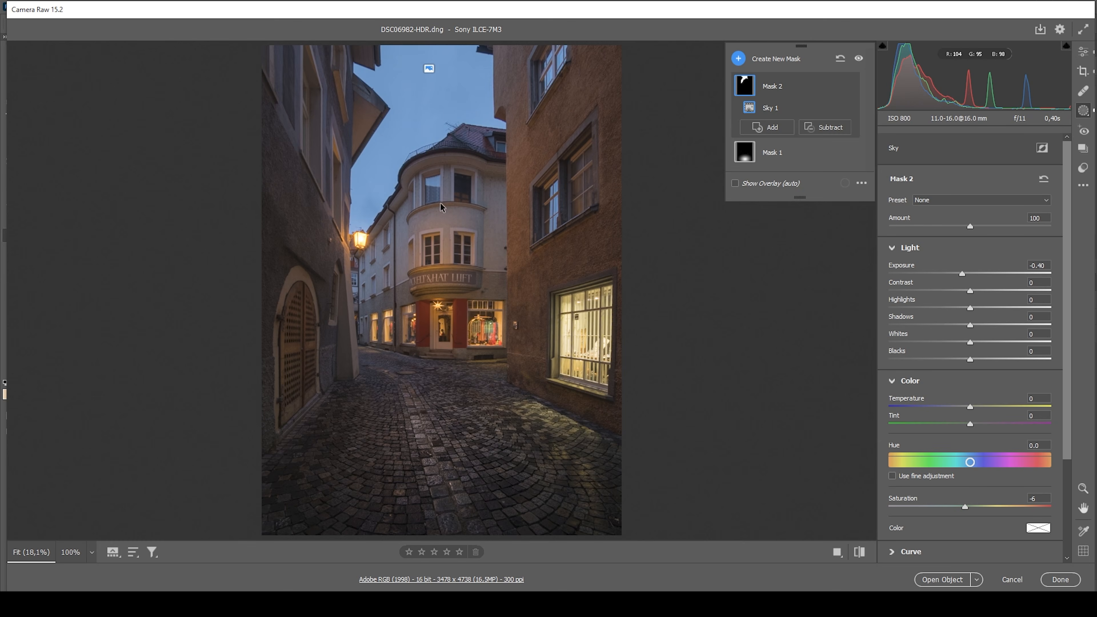
pyautogui.press('ctrl')
pyautogui.press('ctrl')
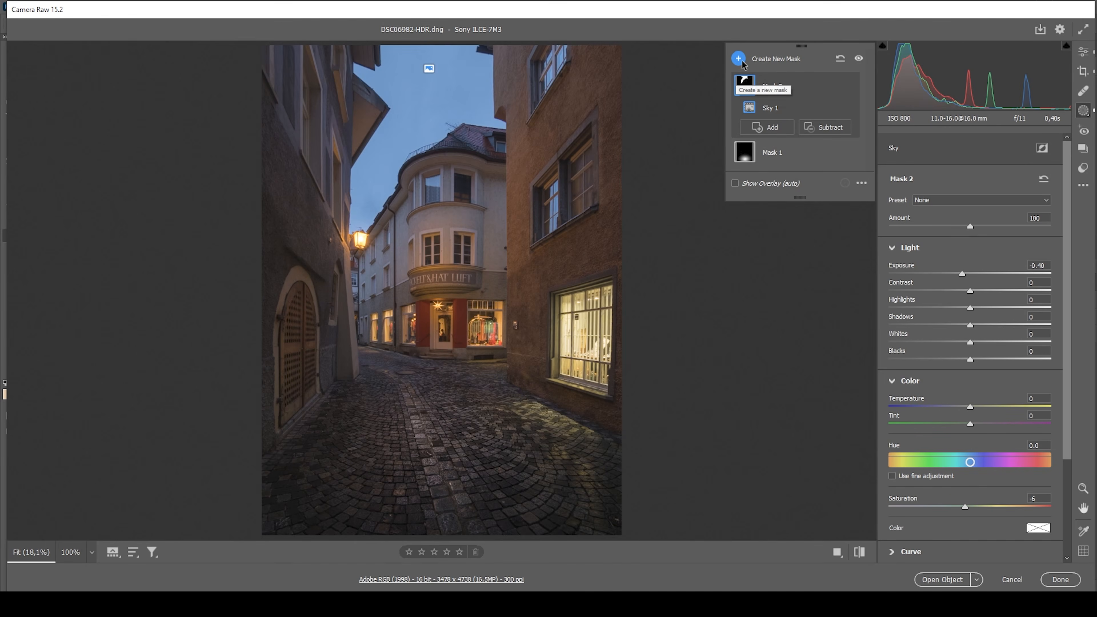
# Add a second sky mask, subtract a vertical linear gradient from its lower part, and set its Exposure to -0.80
pyautogui.click(739, 59)
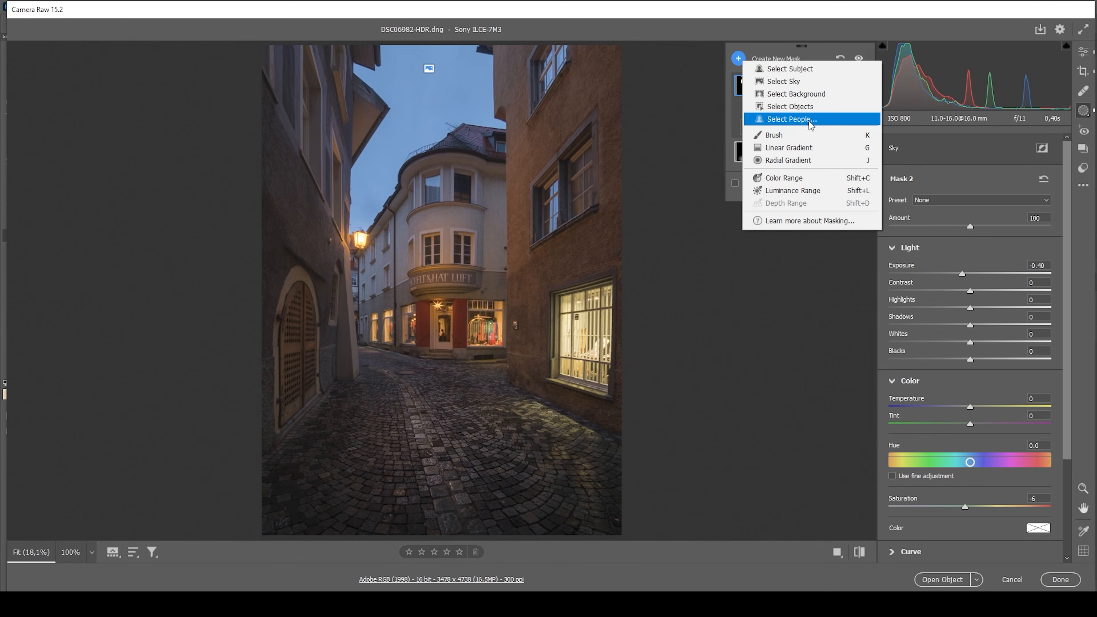
pyautogui.click(791, 82)
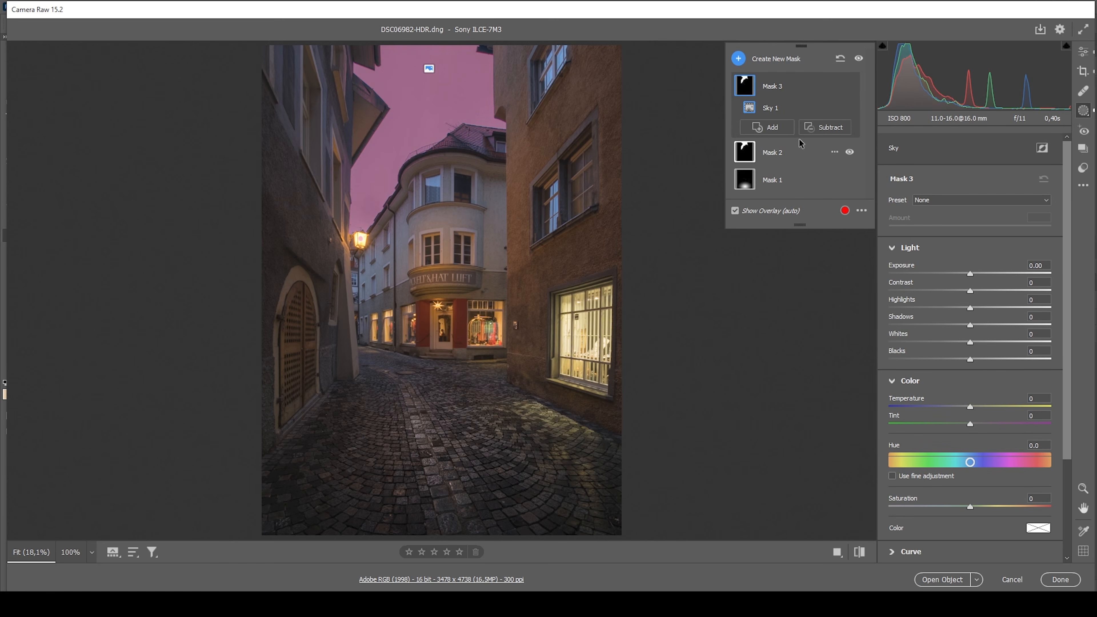
pyautogui.click(829, 128)
pyautogui.click(864, 219)
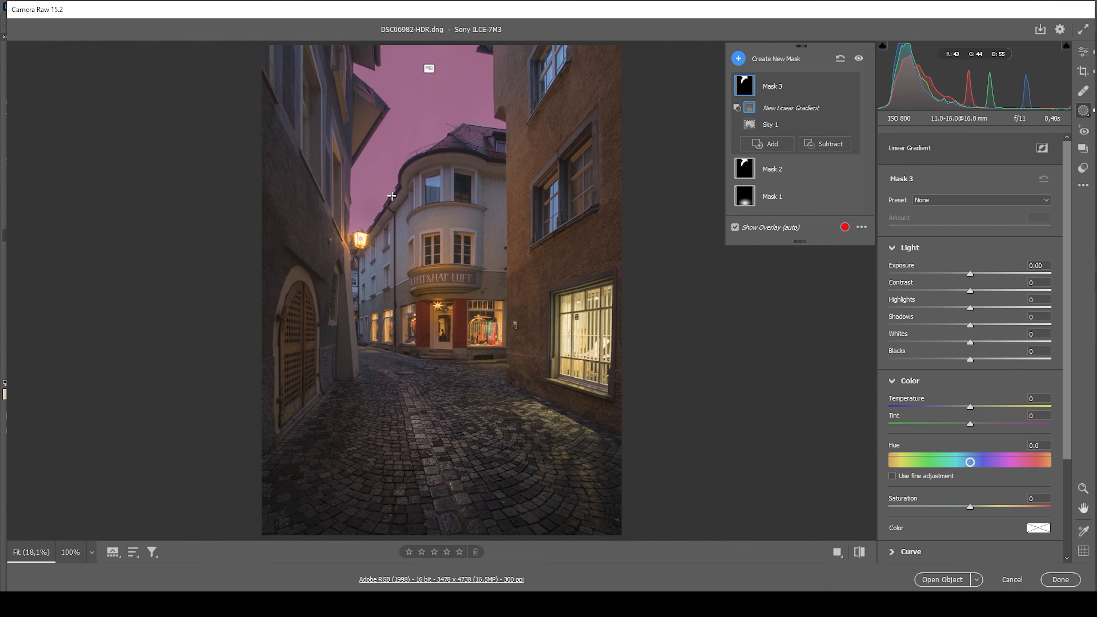
pyautogui.moveTo(392, 199); pyautogui.dragTo(398, 42)
pyautogui.moveTo(392, 199); pyautogui.dragTo(391, 206)
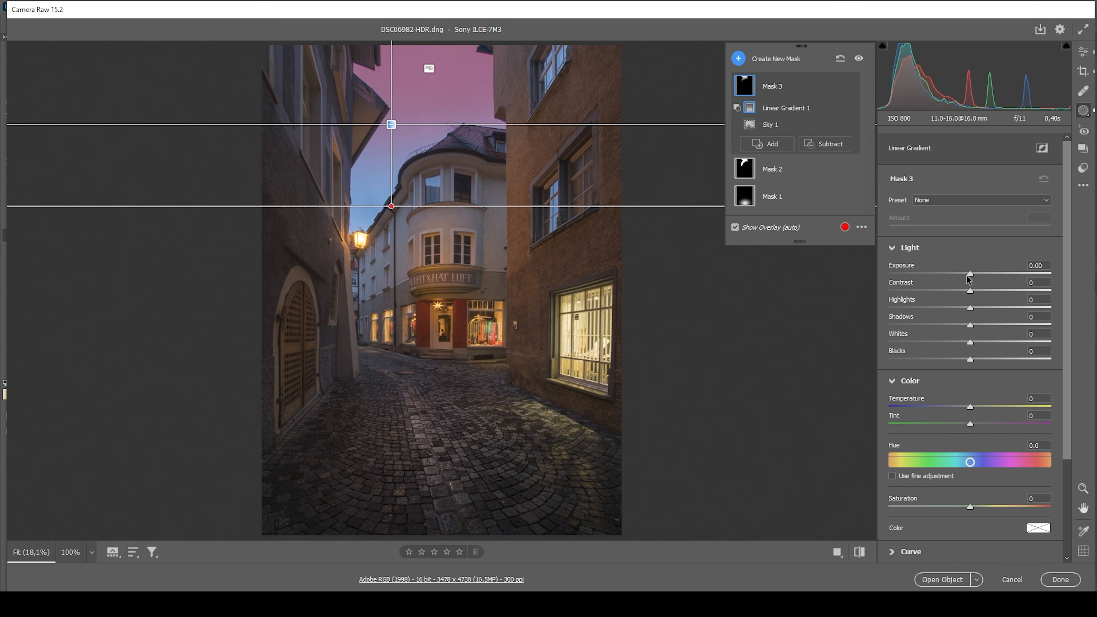
pyautogui.moveTo(970, 277); pyautogui.dragTo(952, 282)
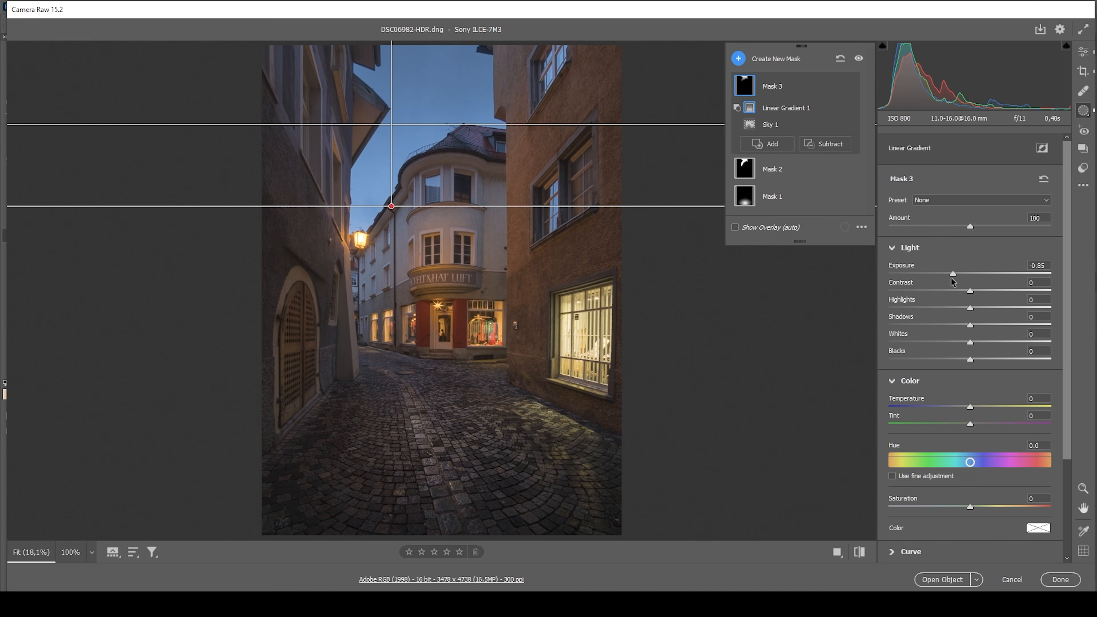
pyautogui.moveTo(951, 282); pyautogui.dragTo(953, 283)
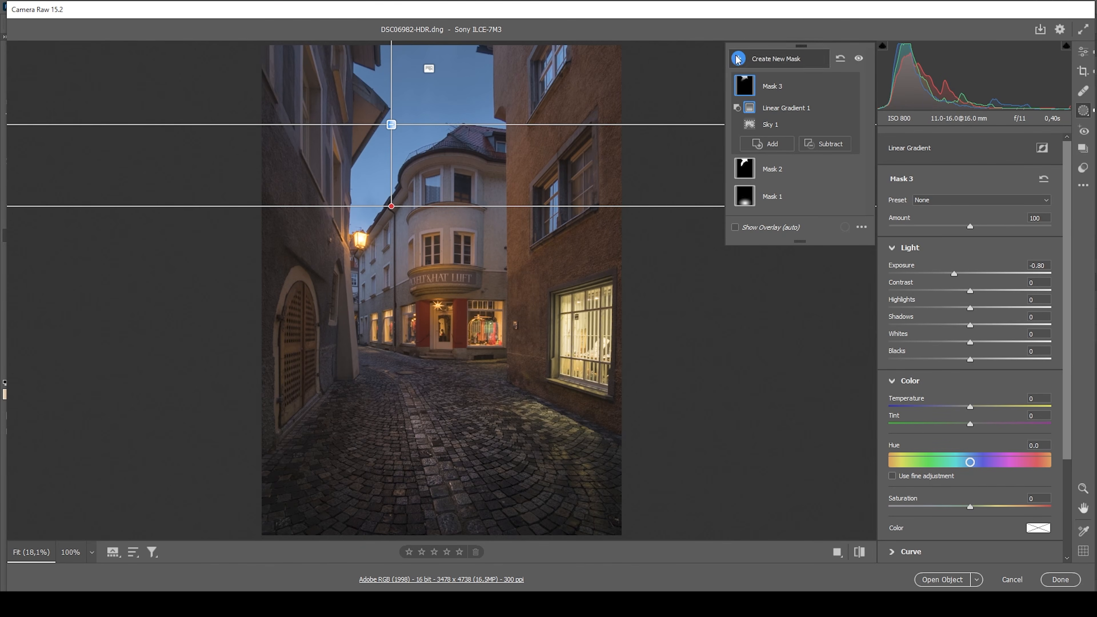
# Create a third sky mask and intersect it with a circular radial gradient centred just above the street lamp
pyautogui.click(777, 59)
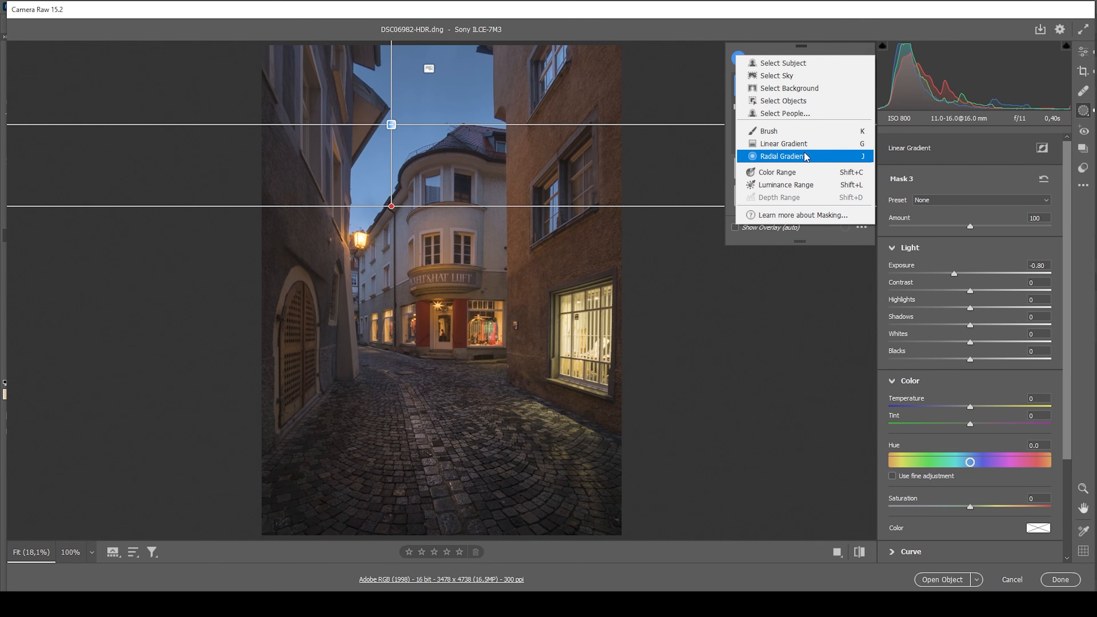
pyautogui.click(790, 76)
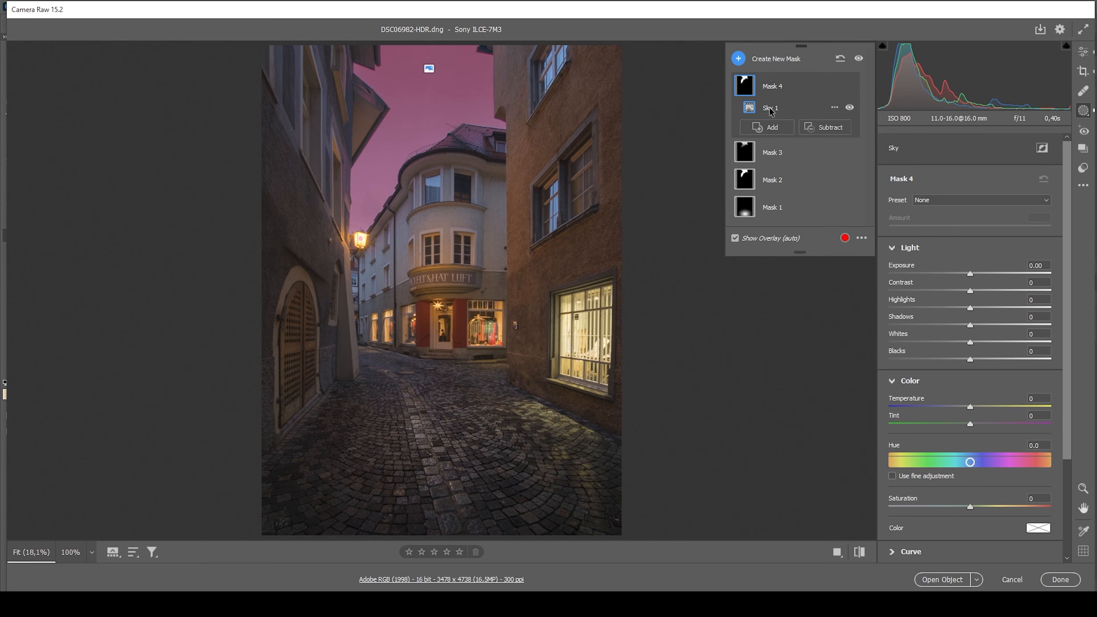
pyautogui.click(834, 108)
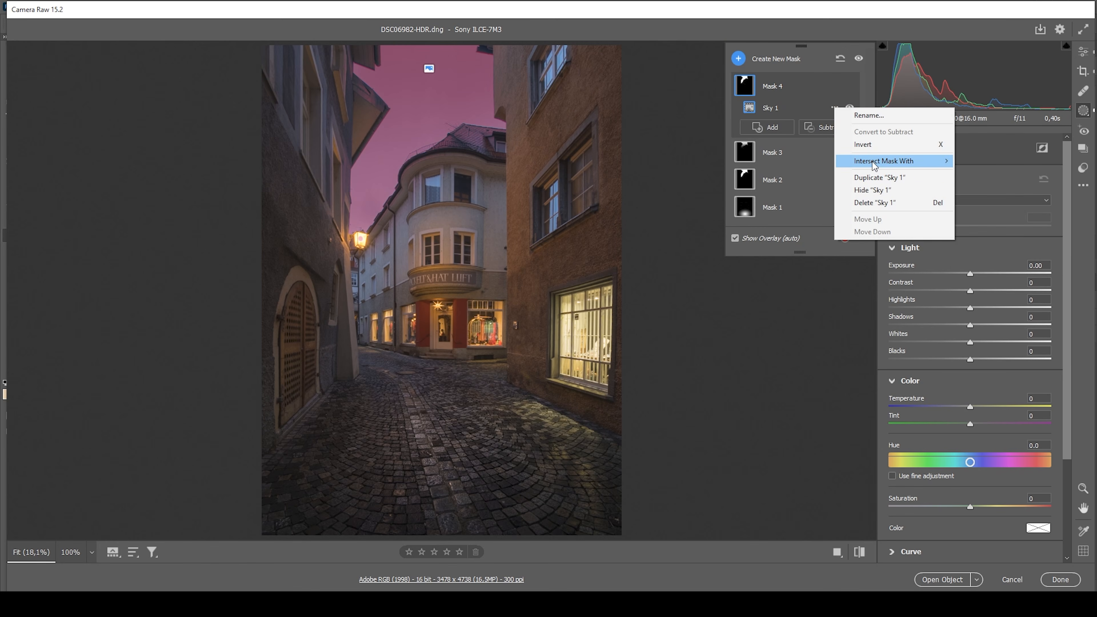
pyautogui.moveTo(874, 164)
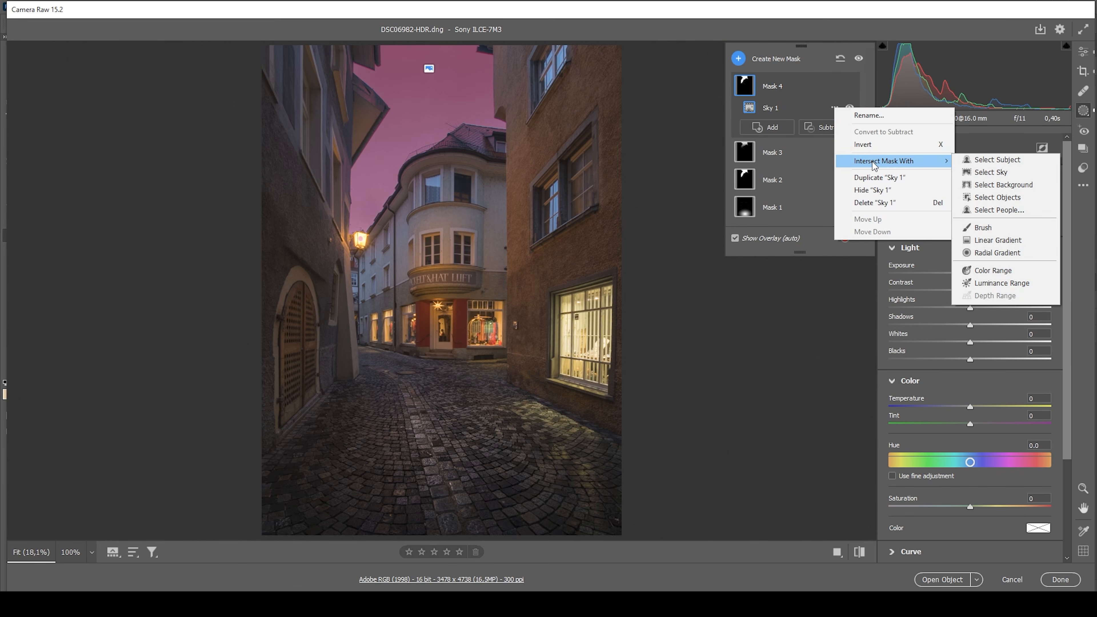
pyautogui.click(989, 253)
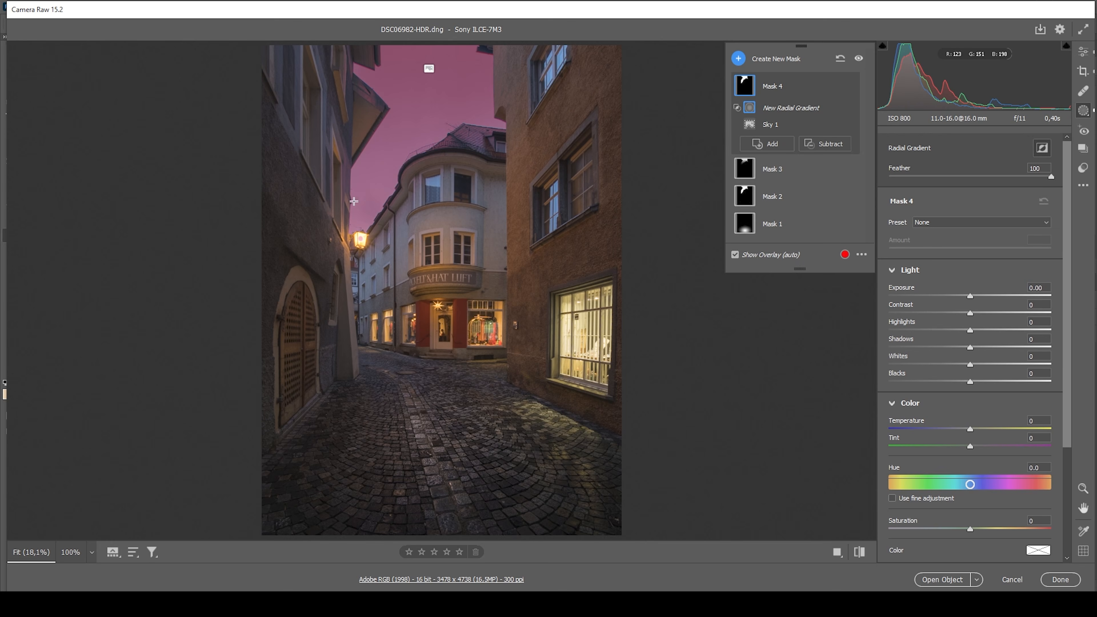
pyautogui.moveTo(346, 184)
pyautogui.mouseDown()
pyautogui.moveTo(414, 240)
pyautogui.moveTo(406, 232)
pyautogui.mouseUp()
pyautogui.moveTo(354, 189); pyautogui.dragTo(359, 225)
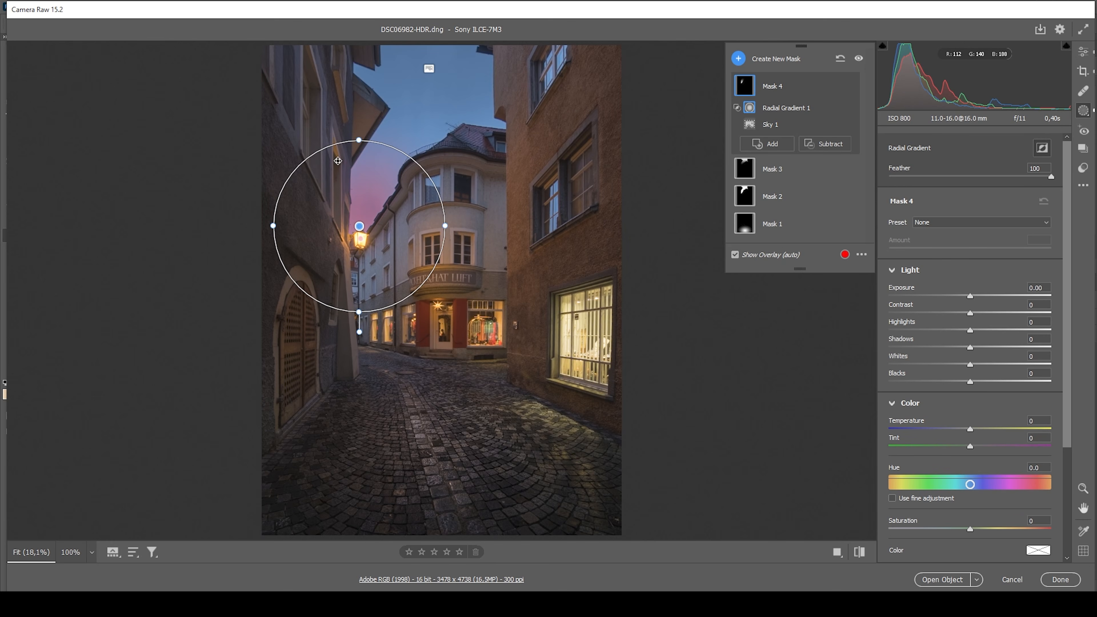
pyautogui.moveTo(359, 226); pyautogui.dragTo(357, 227)
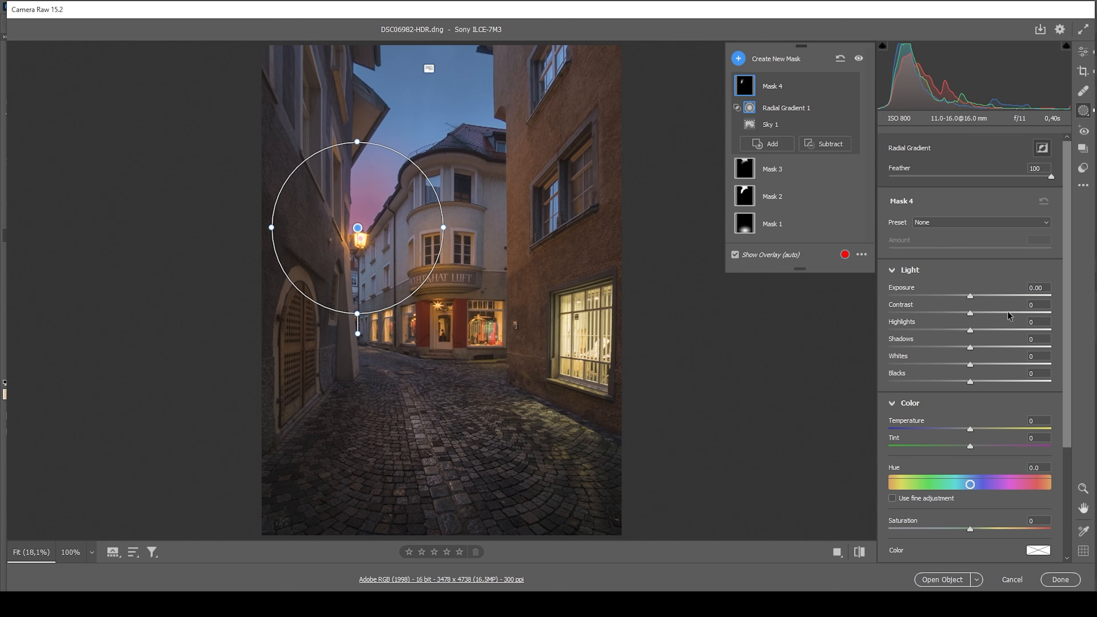
# Set the lamp-side sky mask's Exposure to +0.80 and compare the photo with and without all masks
pyautogui.moveTo(971, 296); pyautogui.dragTo(985, 296)
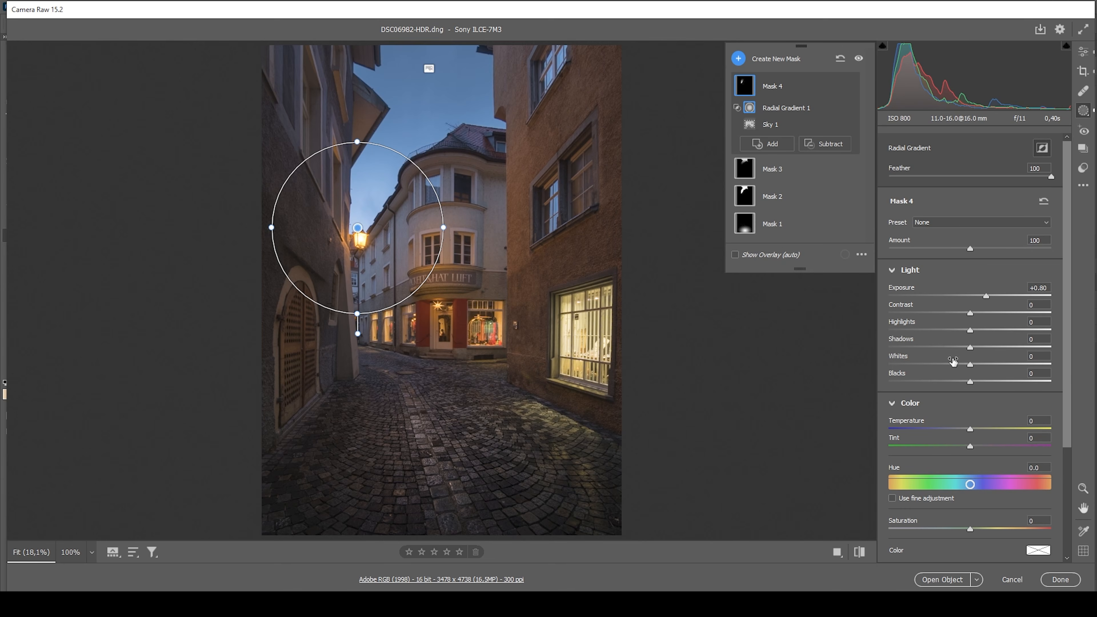
pyautogui.click(1081, 109)
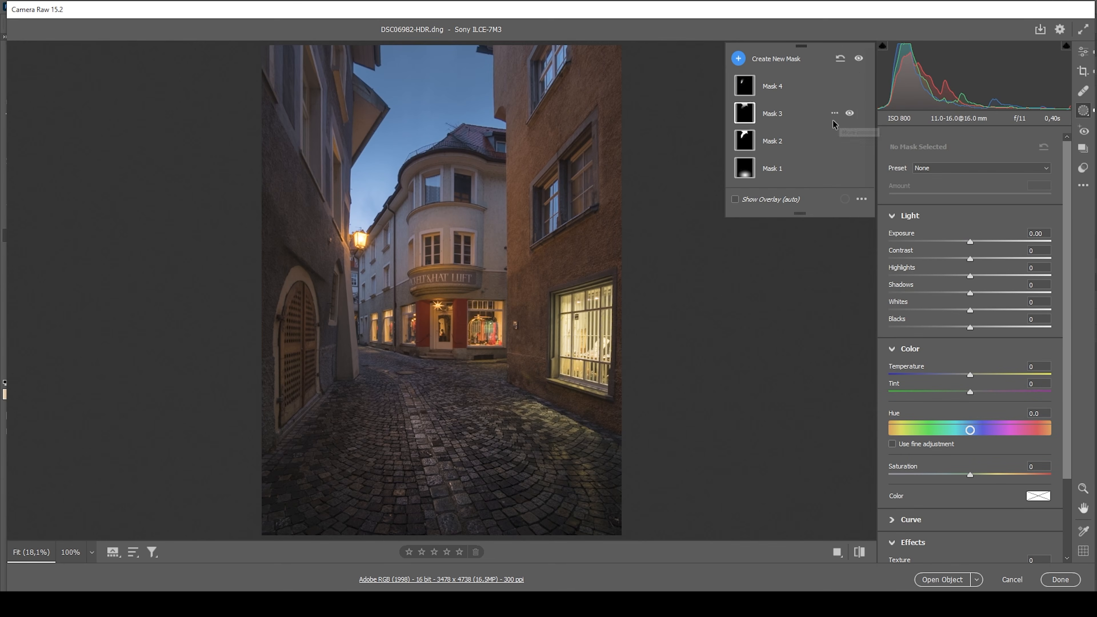
pyautogui.click(859, 59)
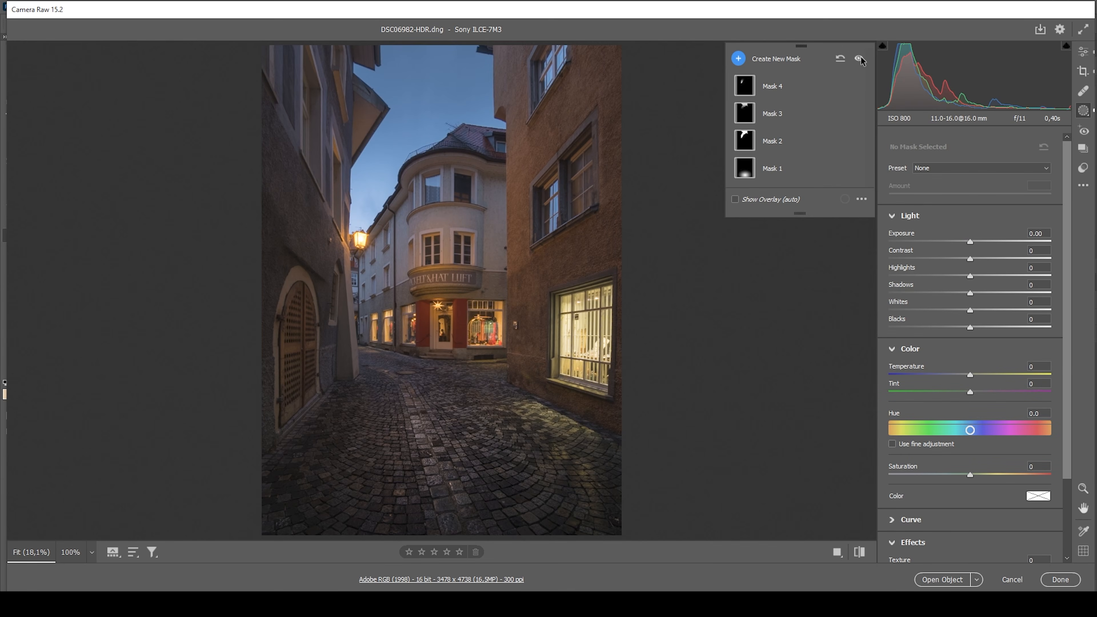
pyautogui.click(860, 59)
# Add a radial gradient mask as a tall, slightly tilted ellipse over the central building and street, with Exposure +1.10
pyautogui.click(738, 58)
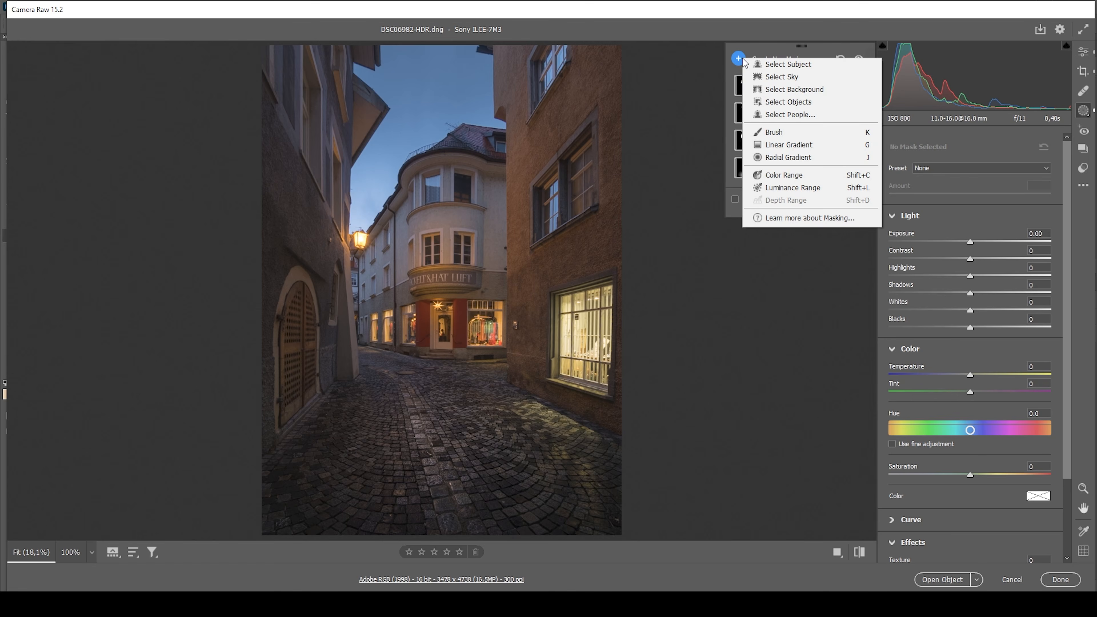
pyautogui.click(786, 160)
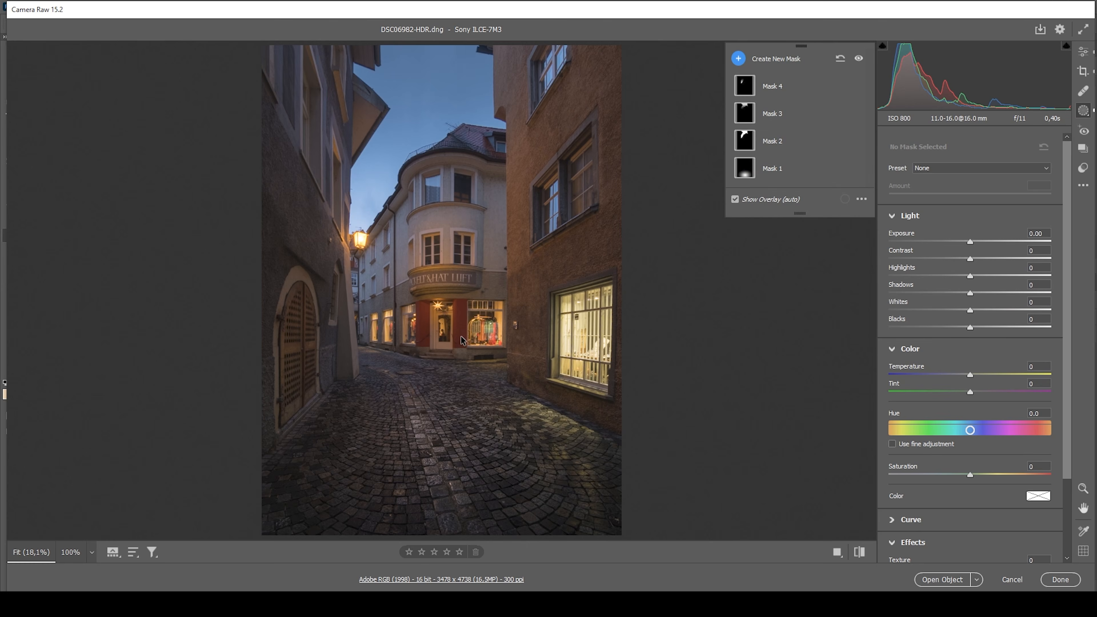
pyautogui.moveTo(448, 316); pyautogui.dragTo(518, 409)
pyautogui.moveTo(466, 348); pyautogui.dragTo(458, 341)
pyautogui.moveTo(444, 168); pyautogui.dragTo(462, 185)
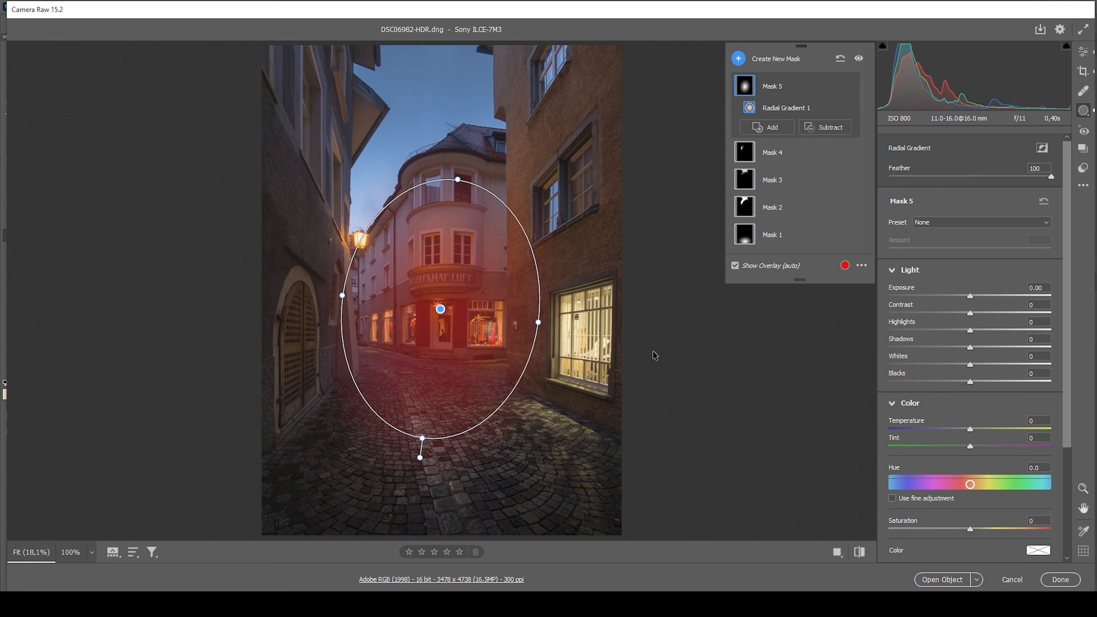
pyautogui.moveTo(969, 296); pyautogui.dragTo(994, 296)
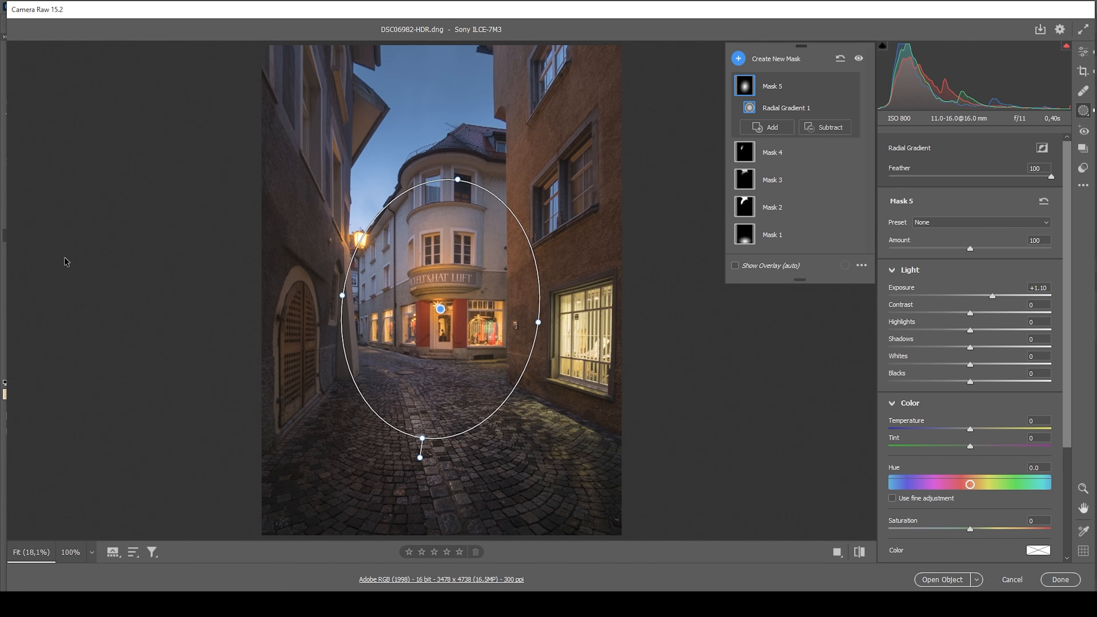
# Darken the left-hand house with a horizontal linear gradient mask fading inward from the photo's left edge, with Exposure -0.30
pyautogui.click(737, 58)
pyautogui.click(783, 151)
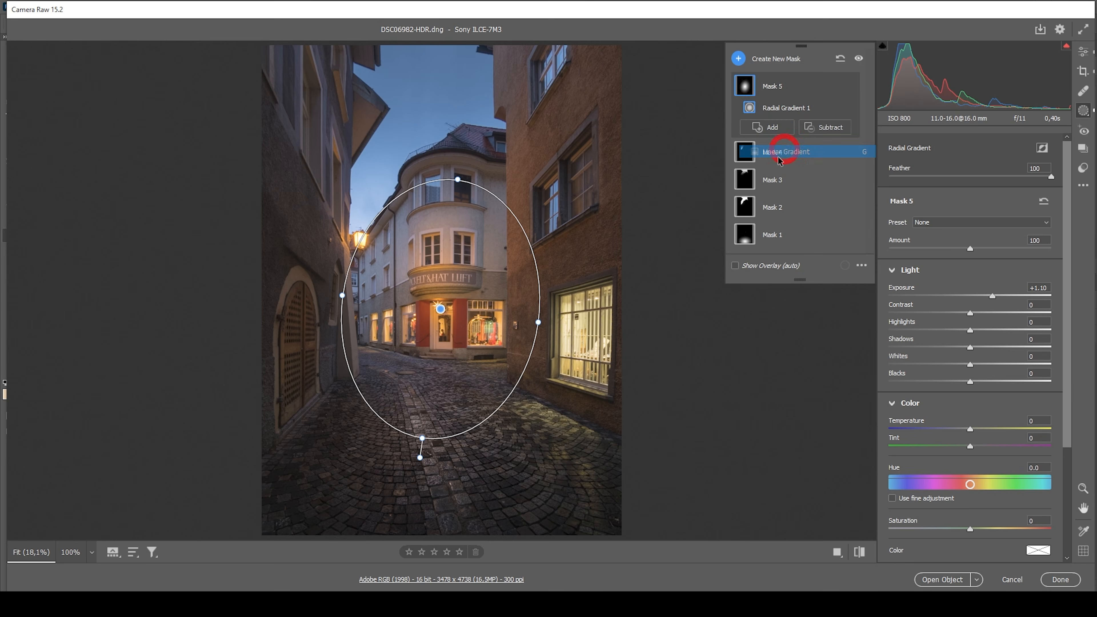
pyautogui.moveTo(280, 203)
pyautogui.mouseDown()
pyautogui.moveTo(333, 226)
pyautogui.moveTo(401, 206)
pyautogui.moveTo(273, 206)
pyautogui.mouseUp()
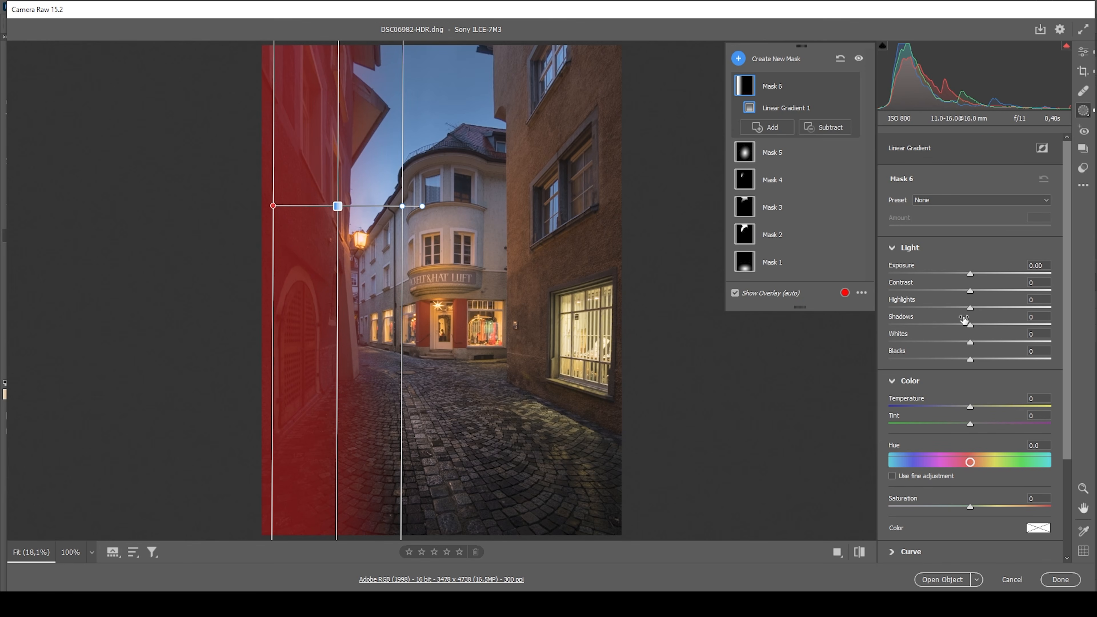
pyautogui.moveTo(970, 275); pyautogui.dragTo(969, 276)
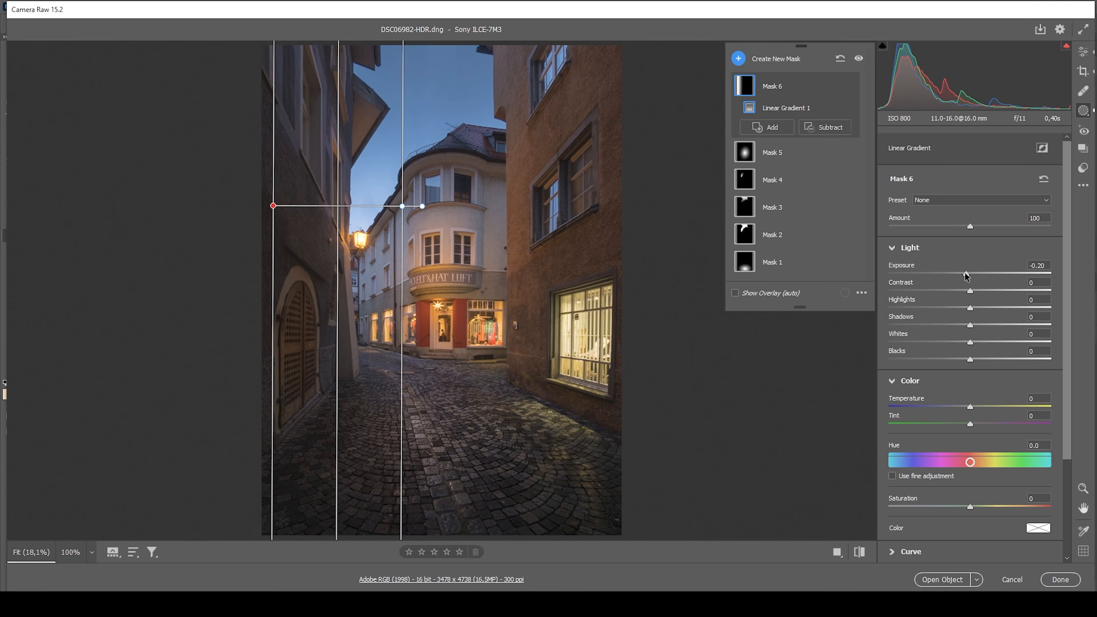
pyautogui.moveTo(965, 276); pyautogui.dragTo(965, 277)
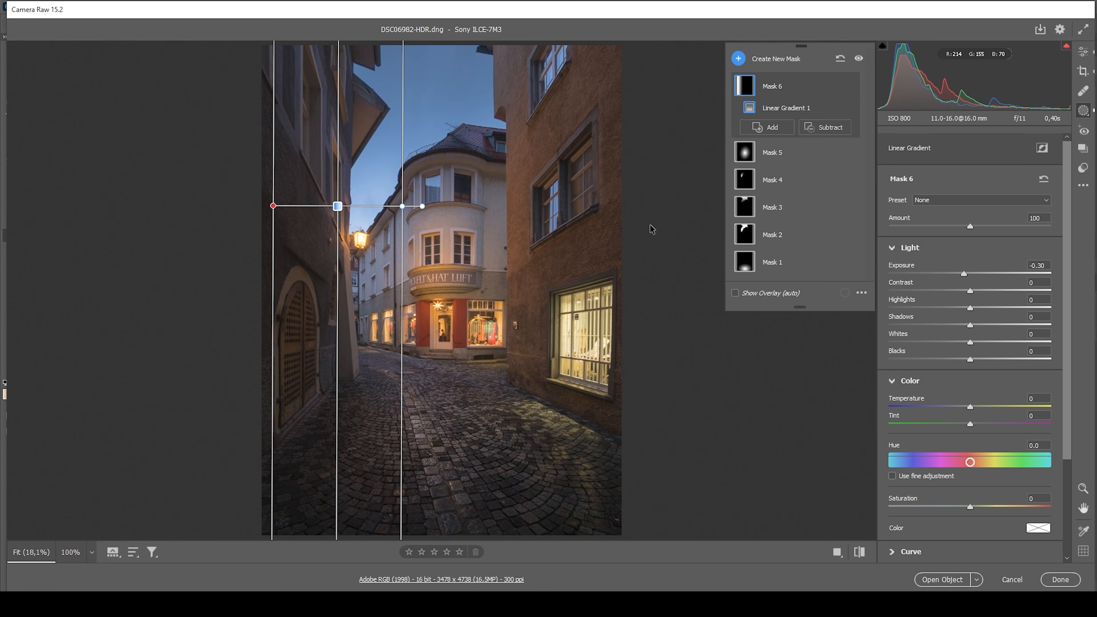
# Darken the right-hand house with a linear gradient mask fading inward to the central building, with Exposure -0.55
pyautogui.click(739, 61)
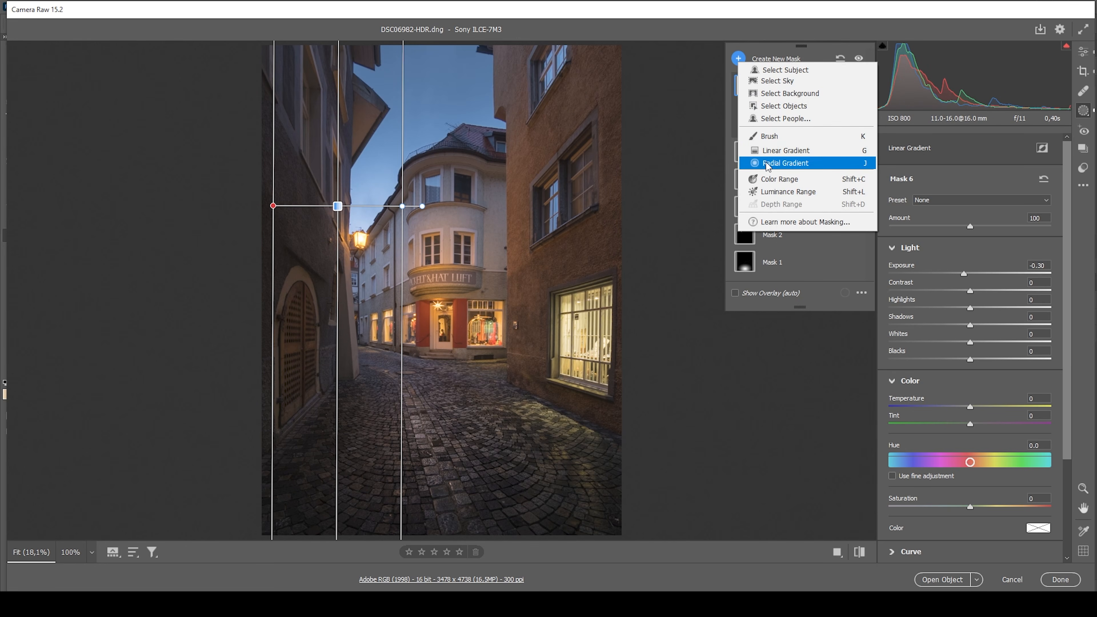
pyautogui.click(779, 152)
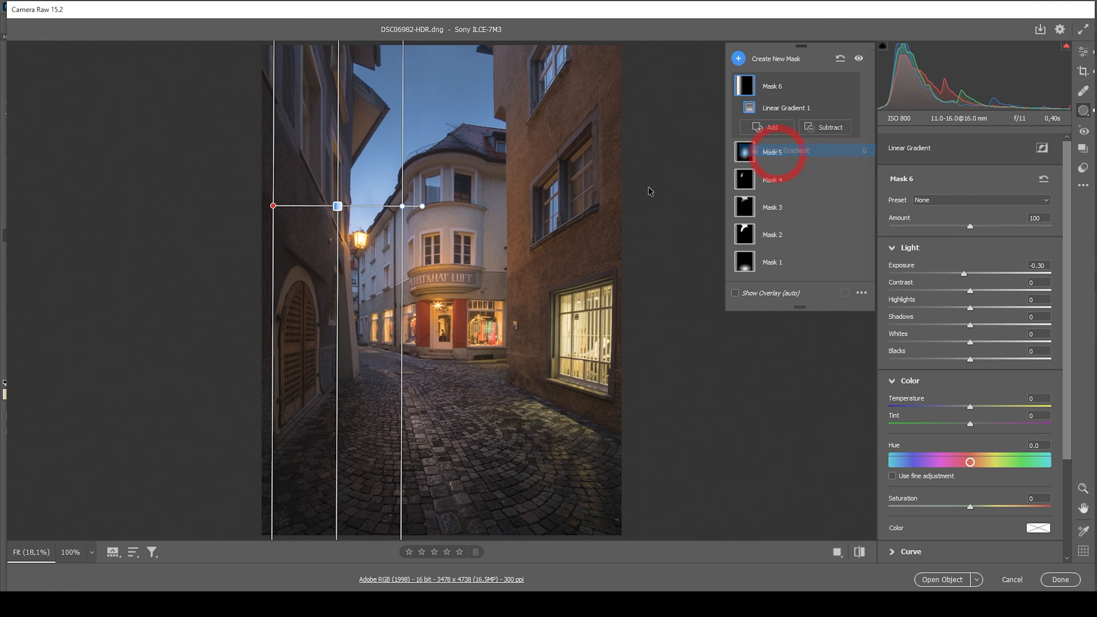
pyautogui.moveTo(584, 186); pyautogui.dragTo(447, 194)
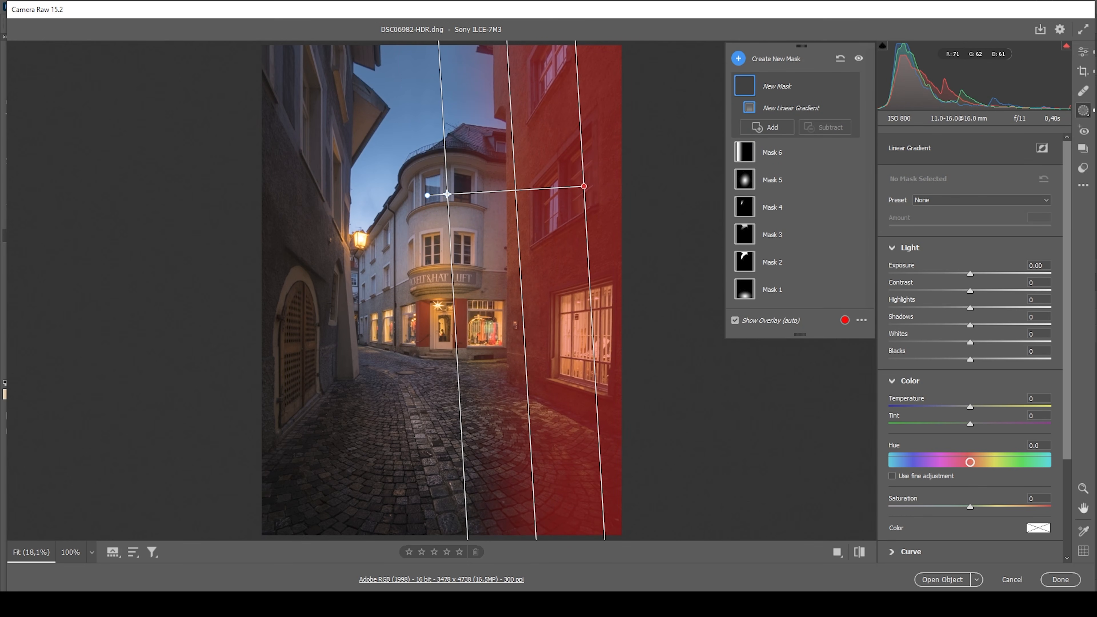
pyautogui.moveTo(970, 275); pyautogui.dragTo(958, 275)
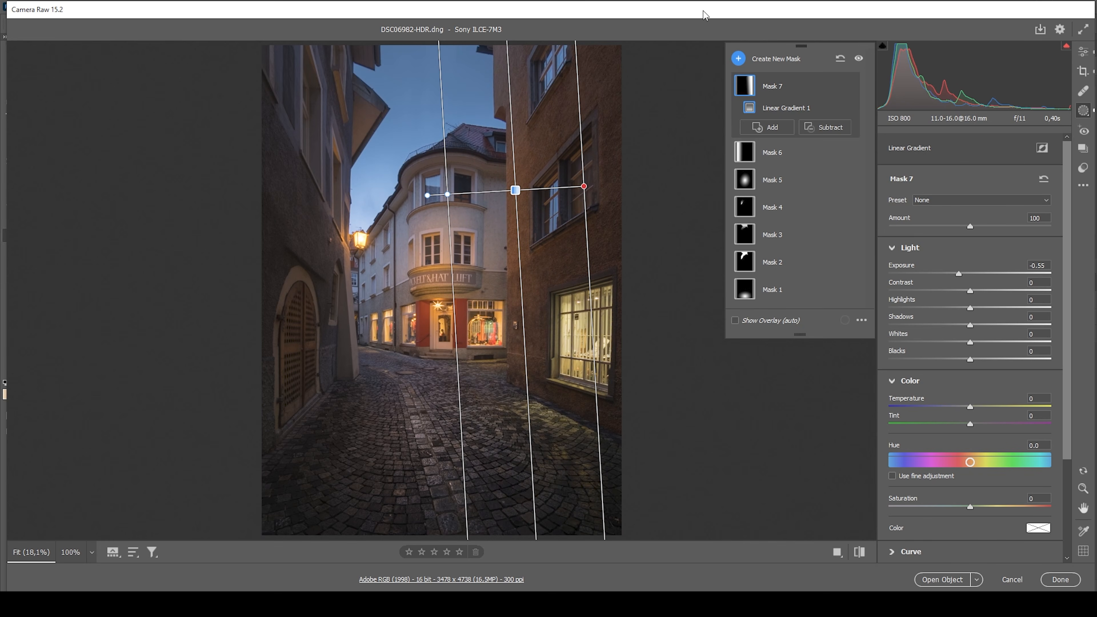
# Add a linear gradient mask rising from the photo's bottom edge over the foreground cobblestones, with Exposure -0.40
pyautogui.click(760, 58)
pyautogui.click(785, 144)
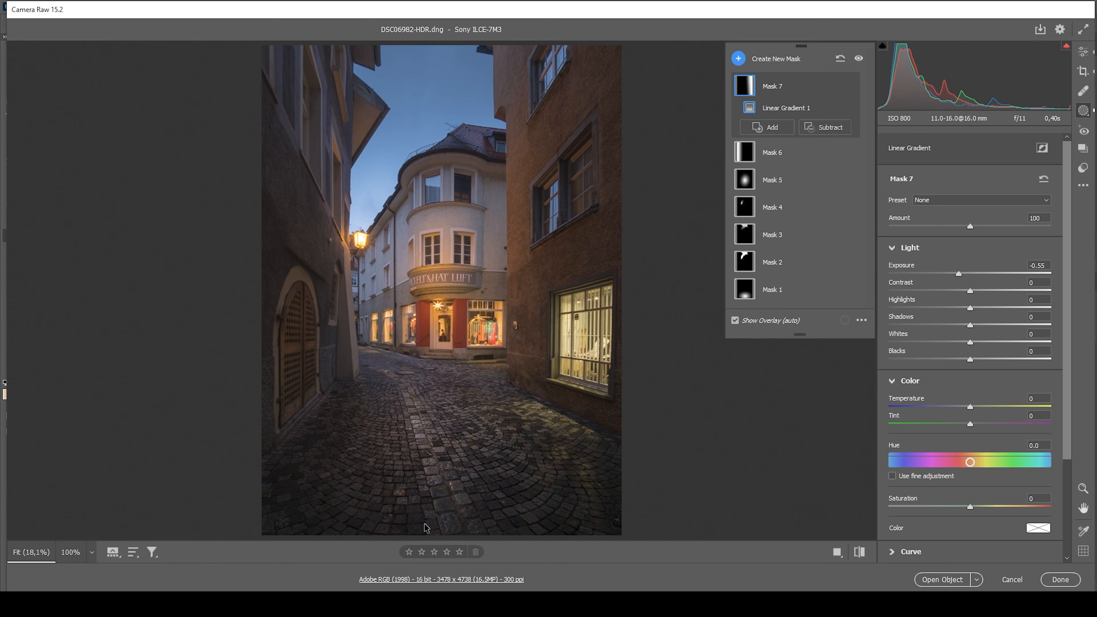
pyautogui.moveTo(427, 528); pyautogui.dragTo(425, 409)
pyautogui.moveTo(427, 529); pyautogui.dragTo(424, 535)
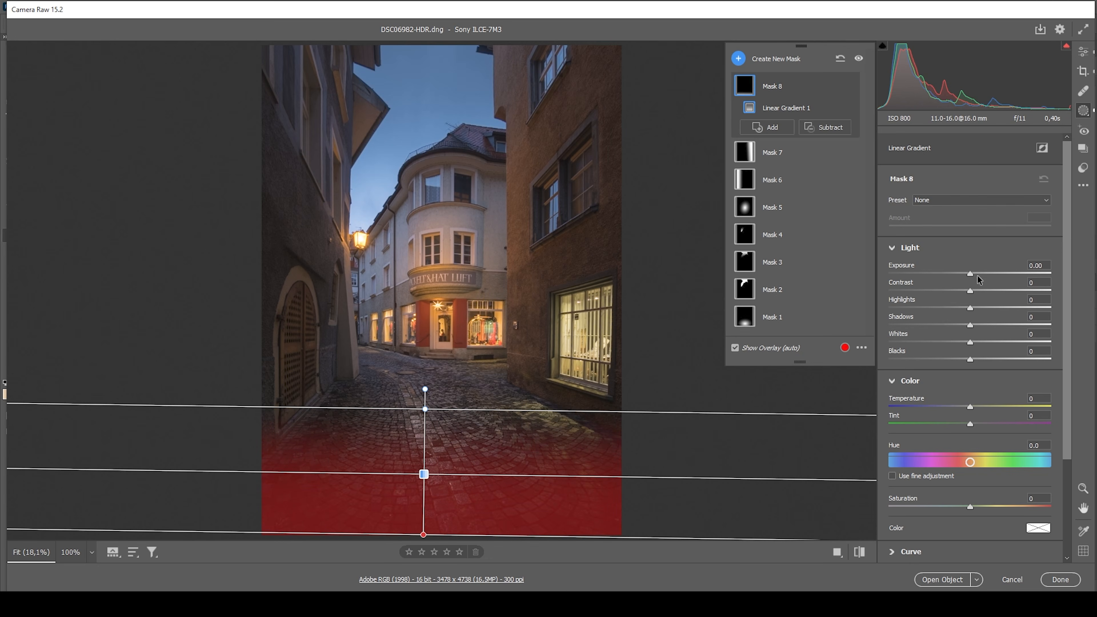
pyautogui.moveTo(970, 273); pyautogui.dragTo(962, 275)
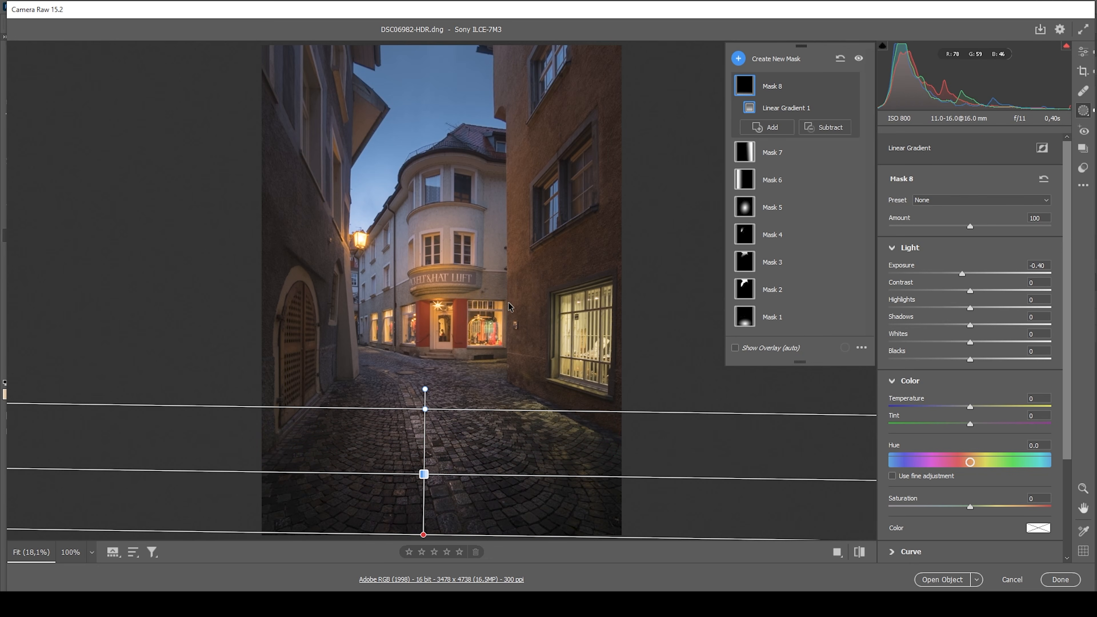
# Switch all masks off and on twice to compare the photo with and without the local adjustments
pyautogui.click(1083, 52)
pyautogui.click(1083, 111)
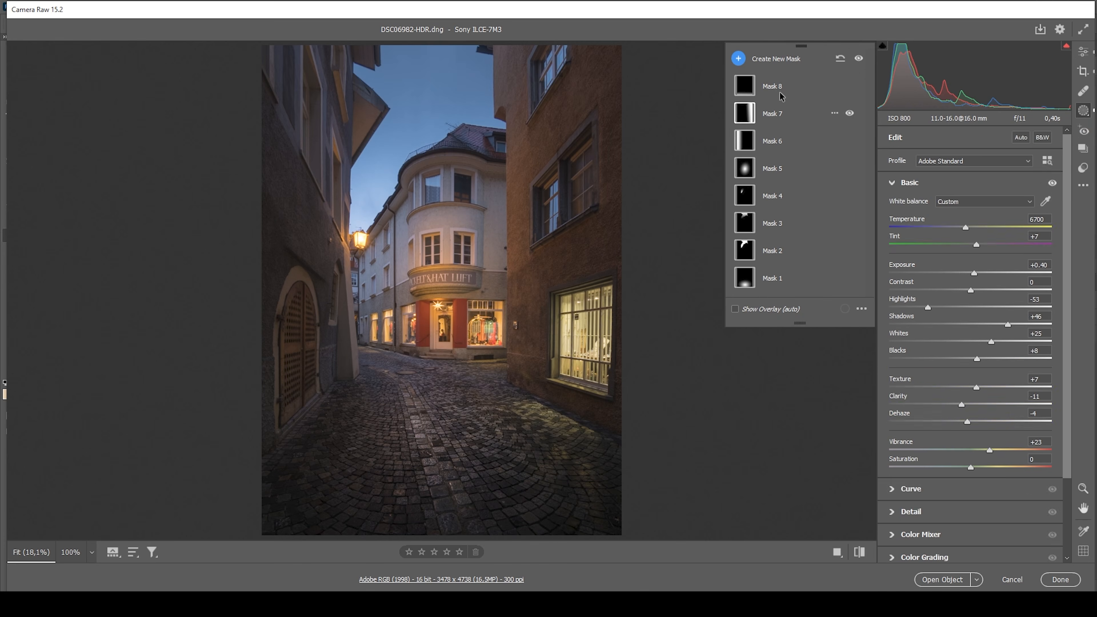
pyautogui.click(858, 59)
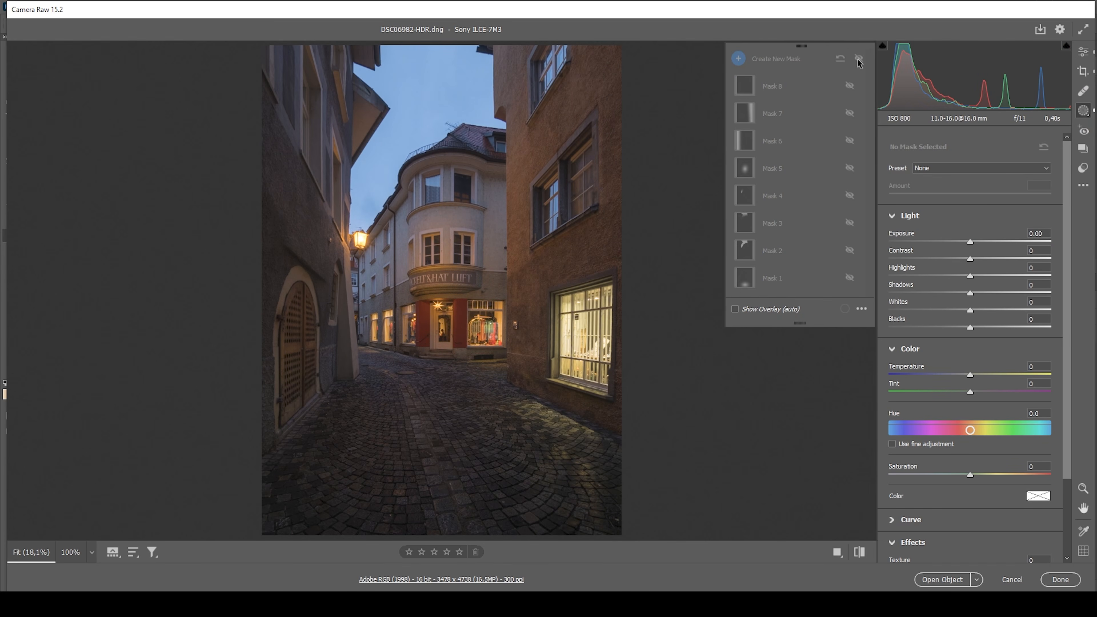
pyautogui.click(858, 59)
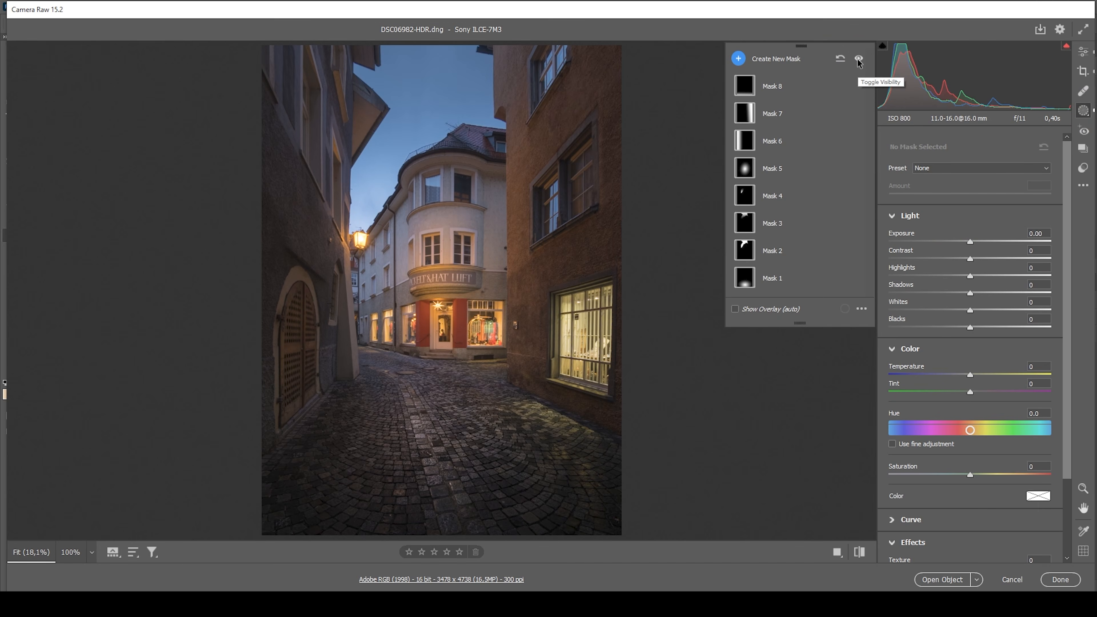
pyautogui.click(858, 60)
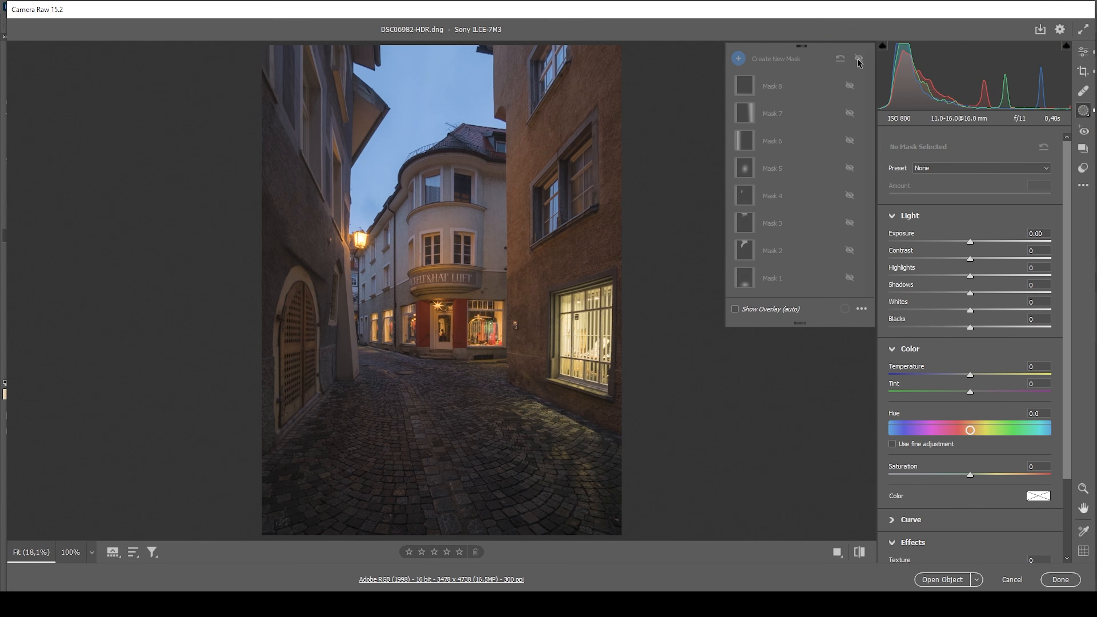
pyautogui.click(858, 59)
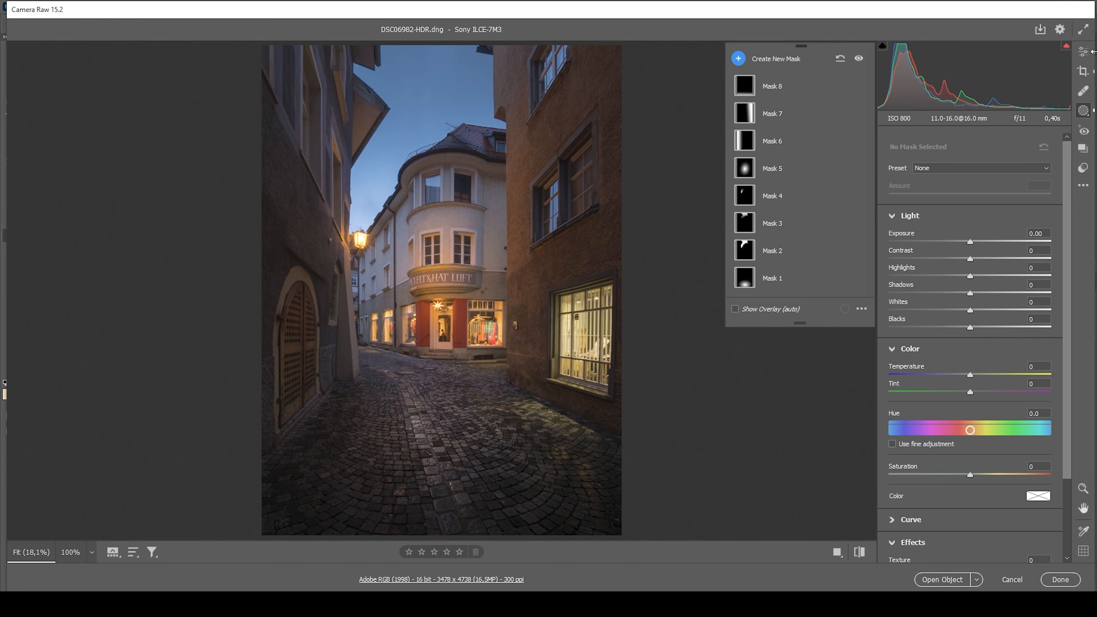
# Shift the Color Mixer hues to Oranges -31 and Yellows -32, and compare the photo with and without the shift
pyautogui.click(1083, 52)
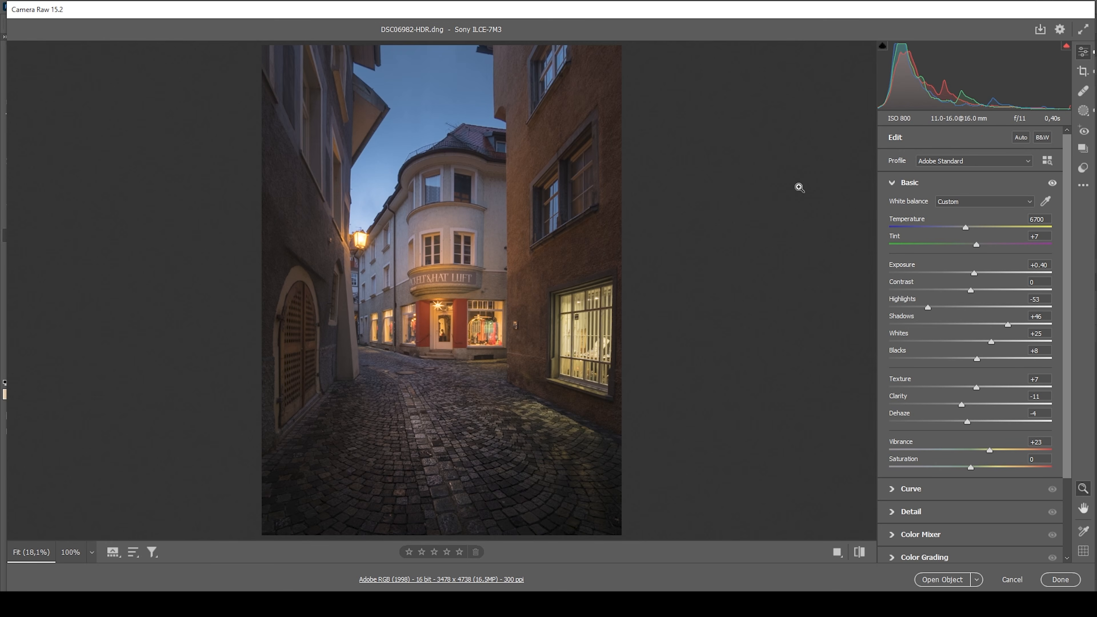
pyautogui.scroll(-1, 832, 406)
pyautogui.scroll(1, 815, 366)
pyautogui.scroll(-2, 980, 406)
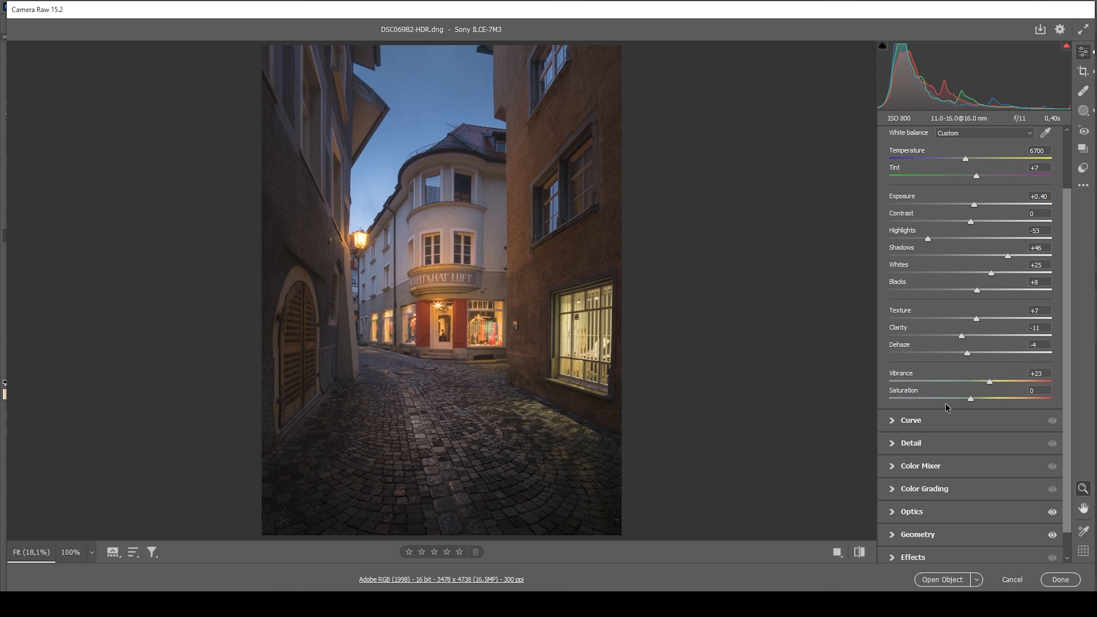
pyautogui.click(890, 466)
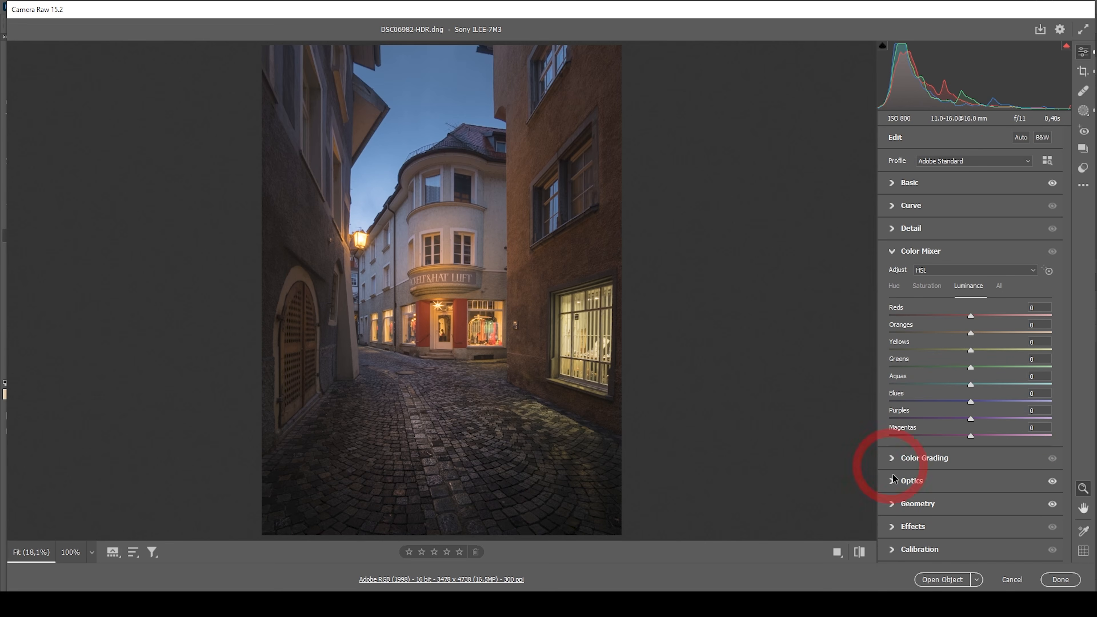
pyautogui.click(894, 288)
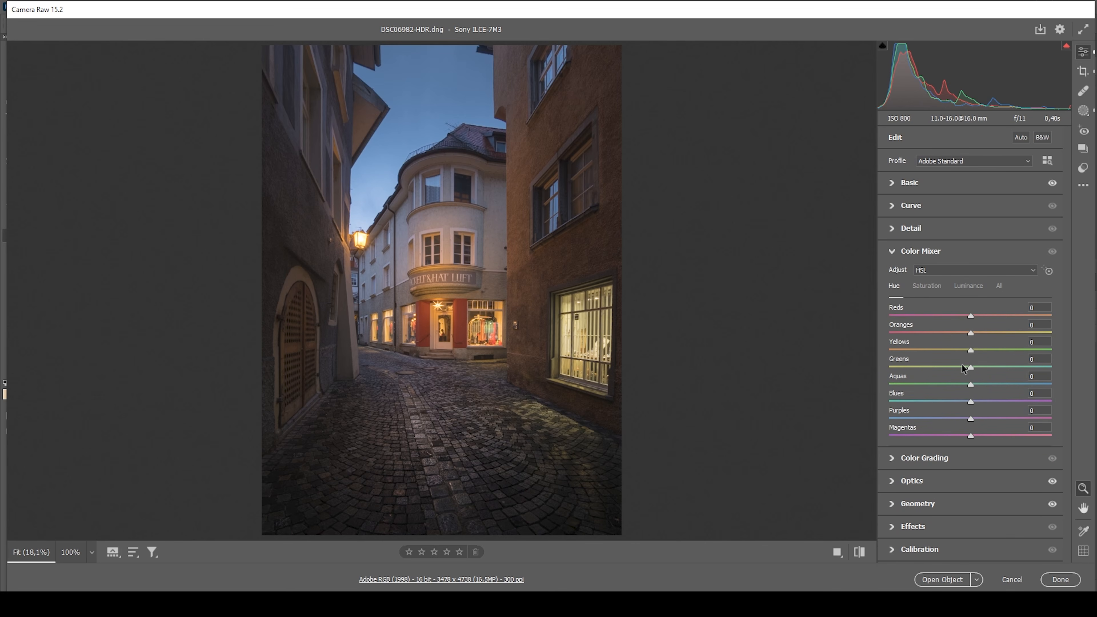
pyautogui.moveTo(970, 354); pyautogui.dragTo(944, 341)
pyautogui.click(1053, 251)
pyautogui.click(1052, 252)
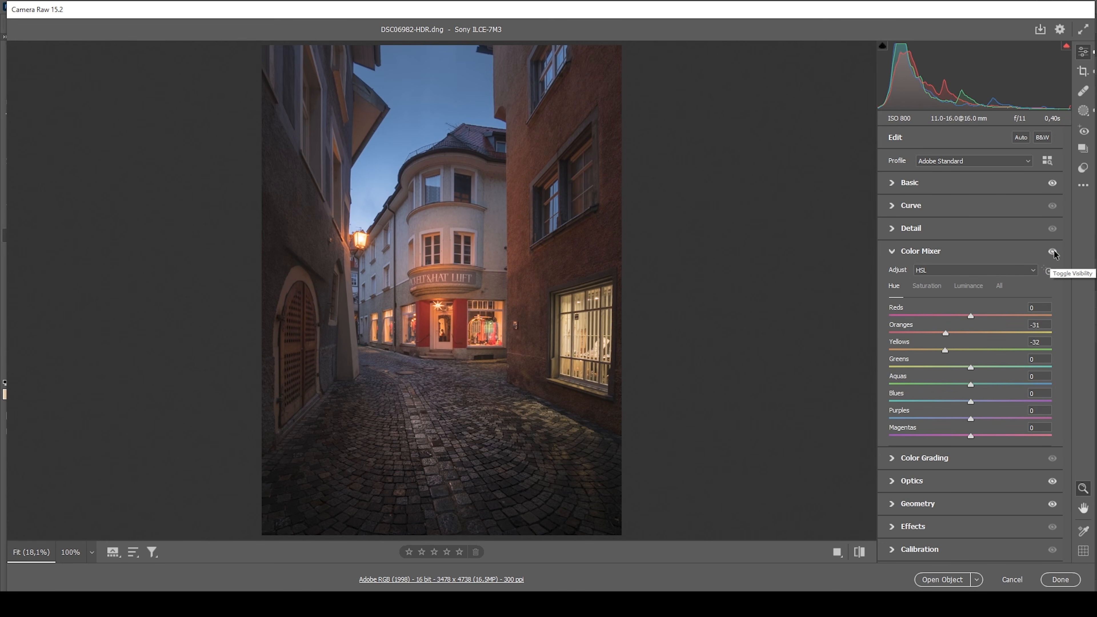
# Compare the hue shift, and in Color Mixer saturation set Reds to -25, fully desaturate Purples and Magentas, and slightly raise Blues and Oranges
pyautogui.click(1053, 251)
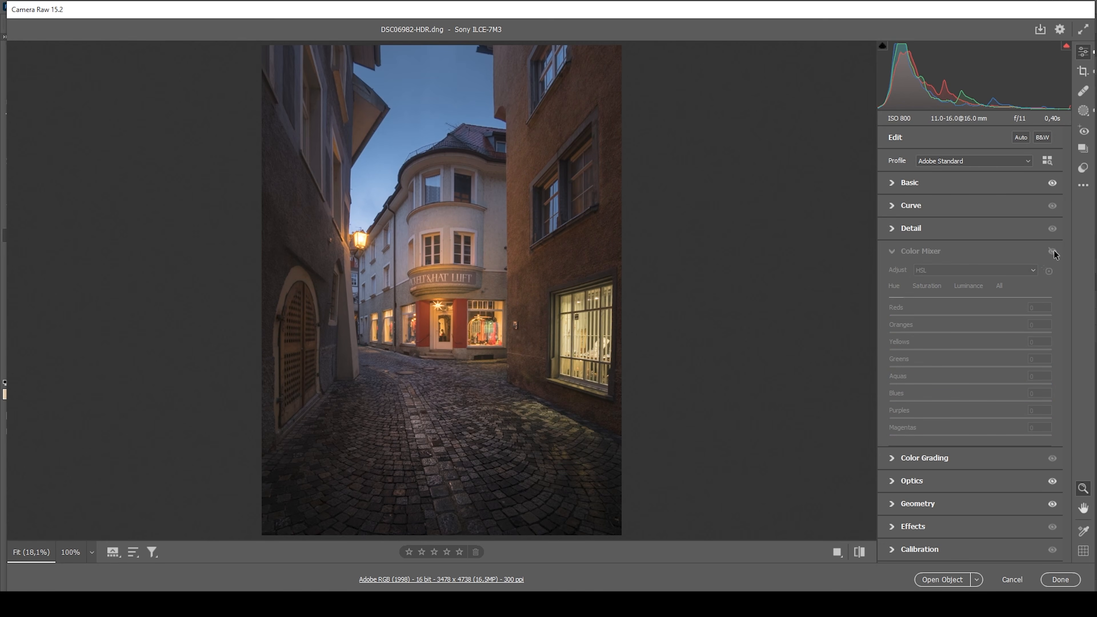
pyautogui.click(1053, 251)
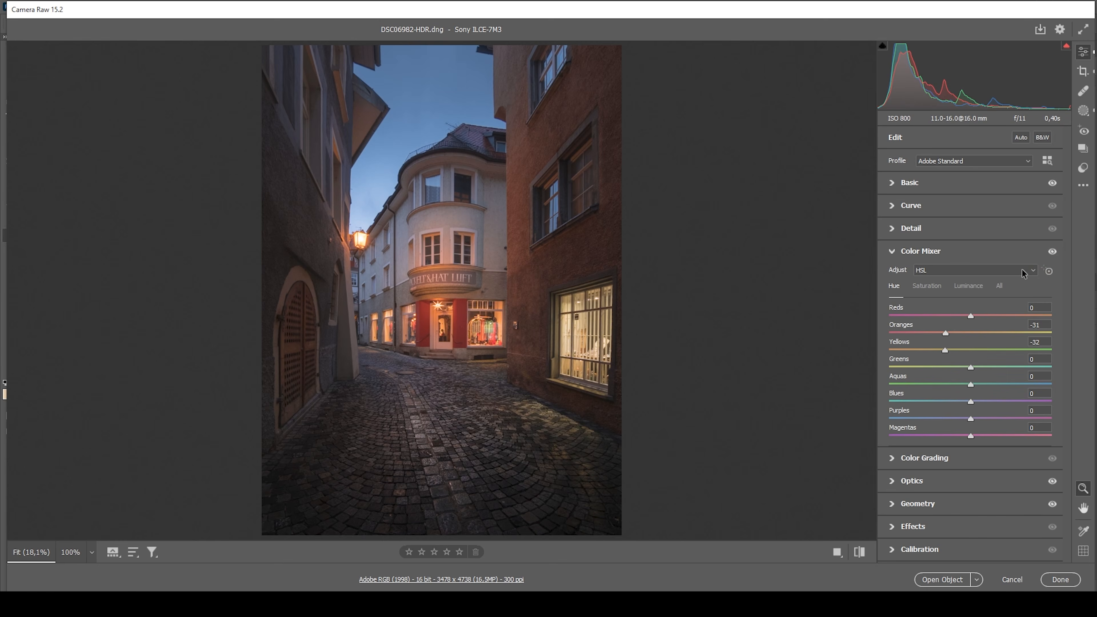
pyautogui.click(929, 286)
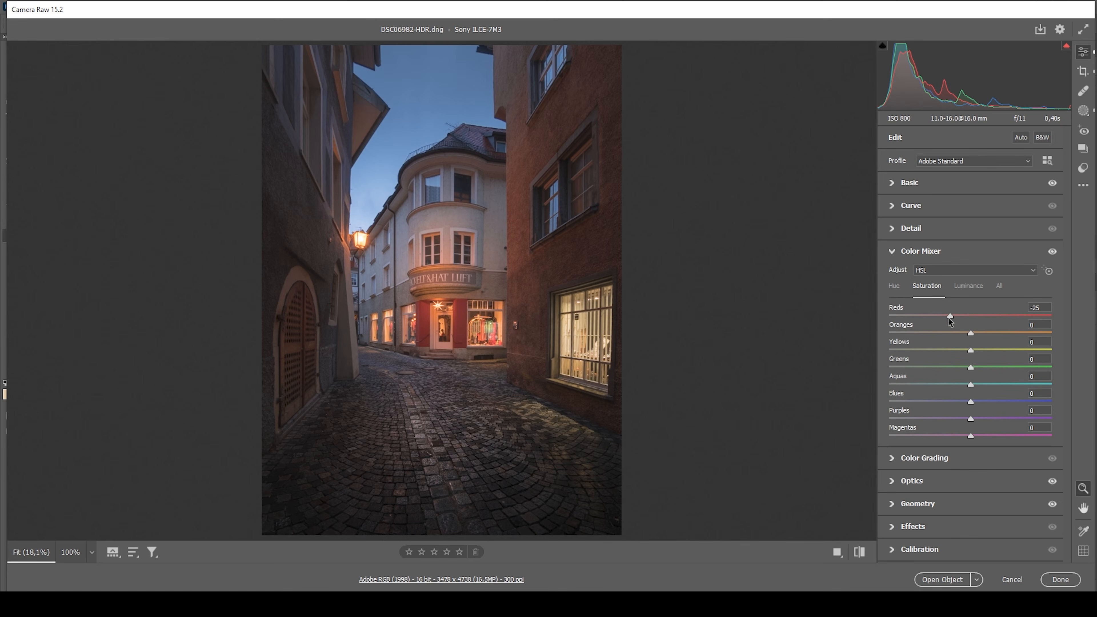
pyautogui.moveTo(948, 317); pyautogui.dragTo(949, 384)
pyautogui.moveTo(971, 421); pyautogui.dragTo(829, 409)
pyautogui.moveTo(971, 438); pyautogui.dragTo(832, 434)
pyautogui.moveTo(972, 402); pyautogui.dragTo(976, 402)
pyautogui.moveTo(981, 401); pyautogui.dragTo(982, 402)
pyautogui.moveTo(971, 333); pyautogui.dragTo(983, 336)
# Set the Color Mixer luminance of Blues to -9, brighten Oranges slightly, and compare the photo with and without the Color Mixer
pyautogui.click(970, 287)
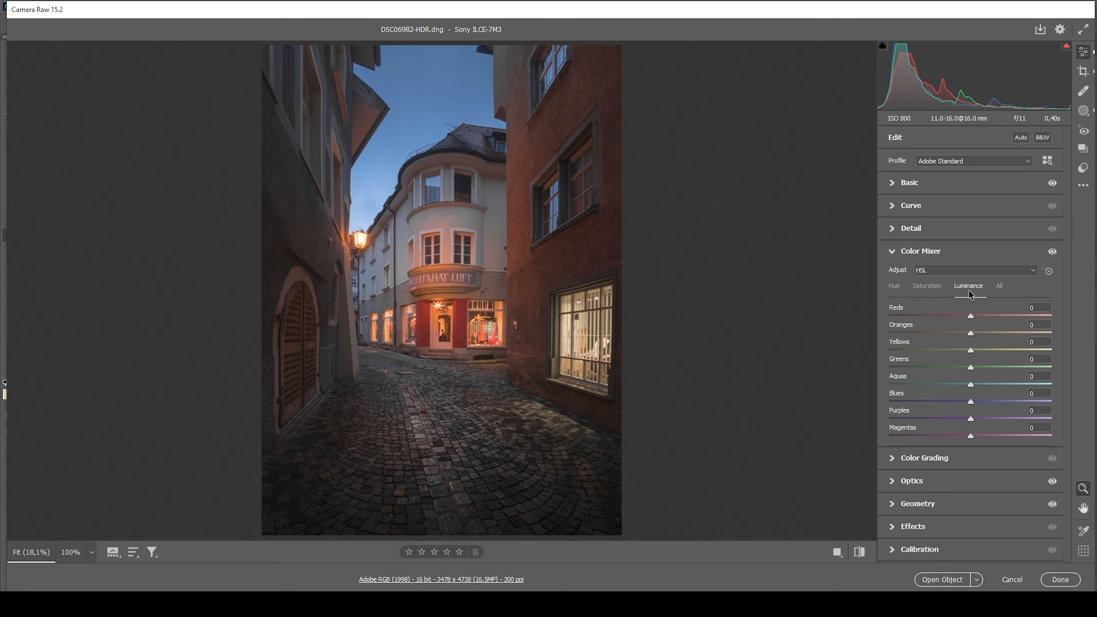
pyautogui.moveTo(969, 403); pyautogui.dragTo(962, 402)
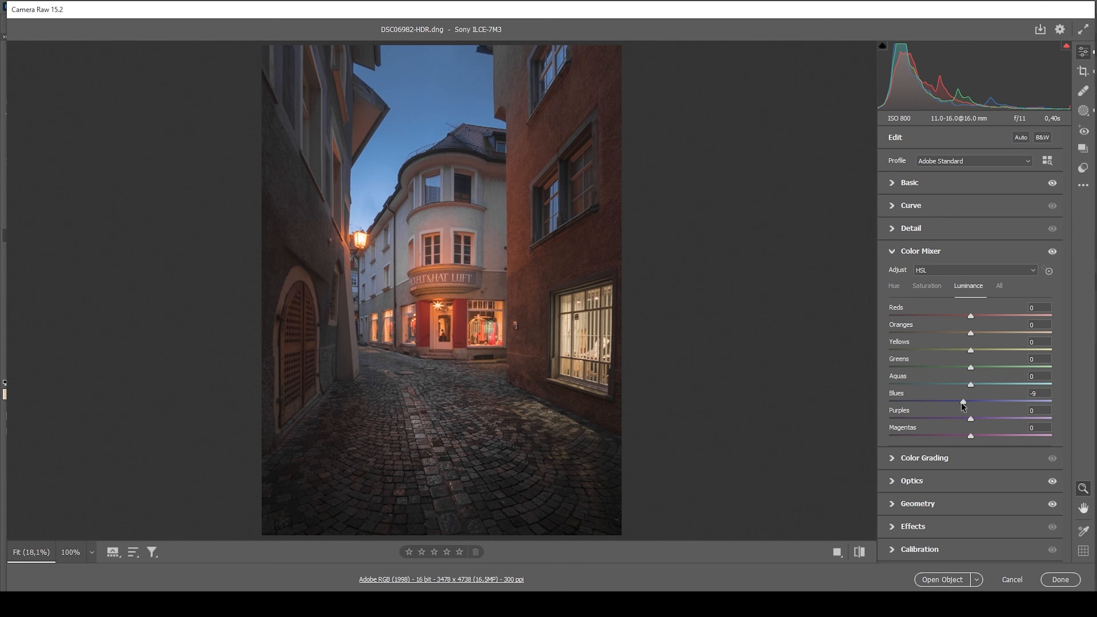
pyautogui.moveTo(971, 332); pyautogui.dragTo(983, 332)
pyautogui.click(1052, 252)
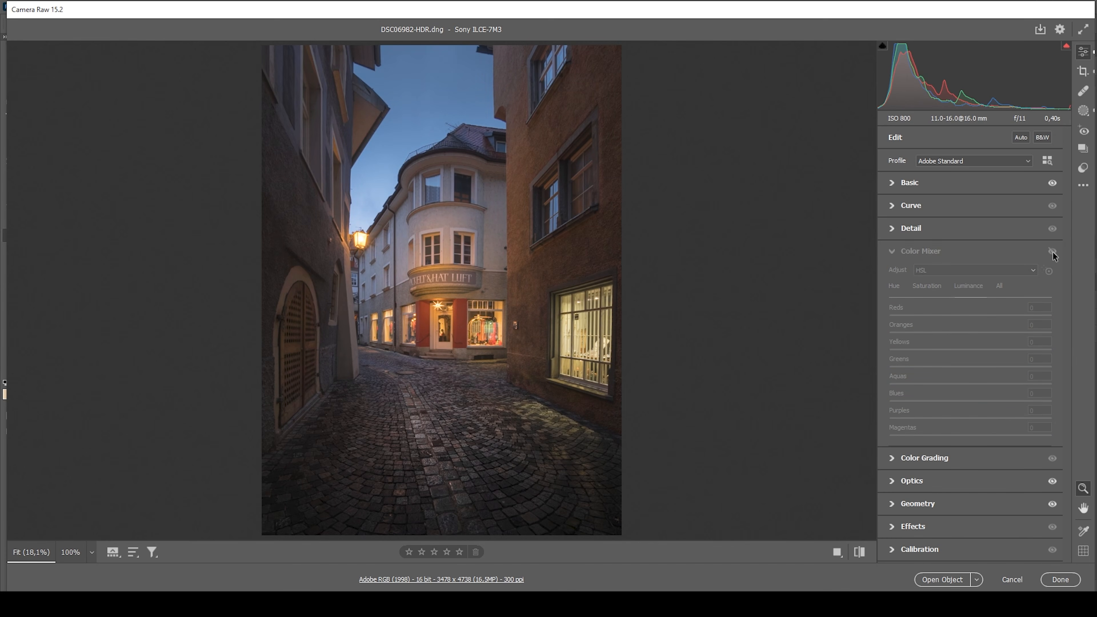
pyautogui.click(1052, 252)
pyautogui.click(891, 252)
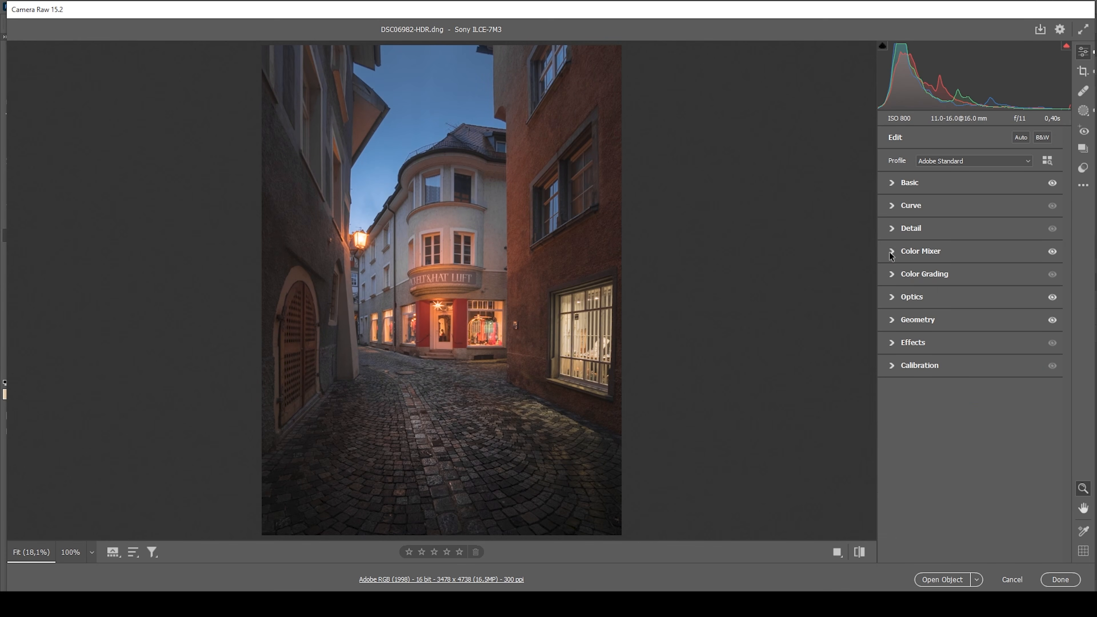
# Color grade the highlights with hue 35 and saturation 78, and the midtones with hue 219, saturation 17 and slightly raised luminance
pyautogui.click(892, 273)
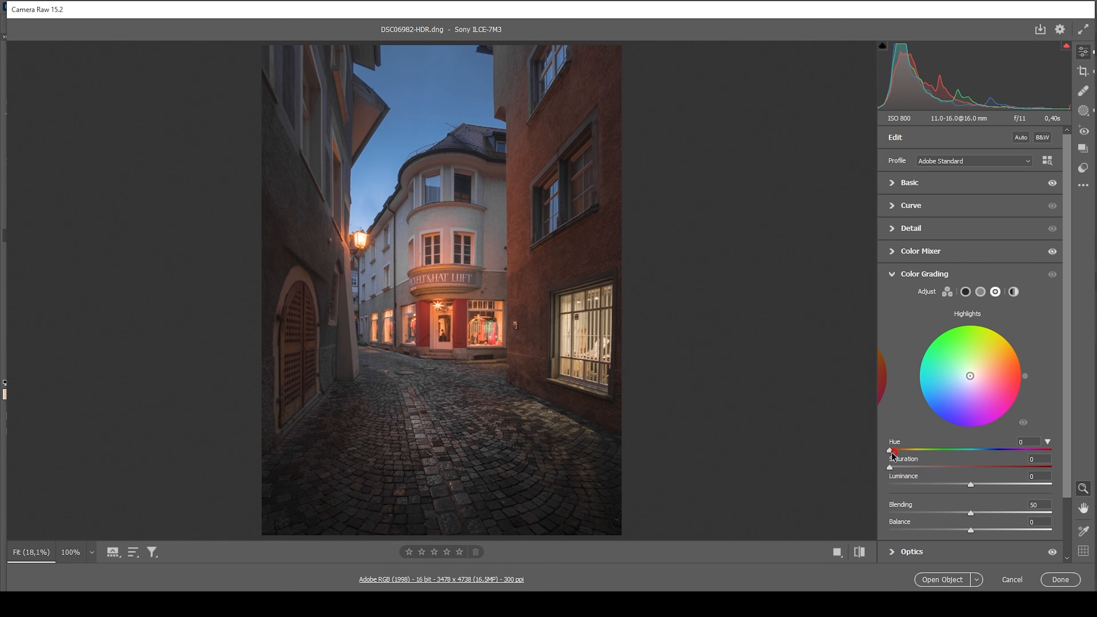
pyautogui.moveTo(889, 451)
pyautogui.mouseDown()
pyautogui.moveTo(914, 467)
pyautogui.moveTo(1019, 474)
pyautogui.moveTo(905, 450)
pyautogui.mouseUp()
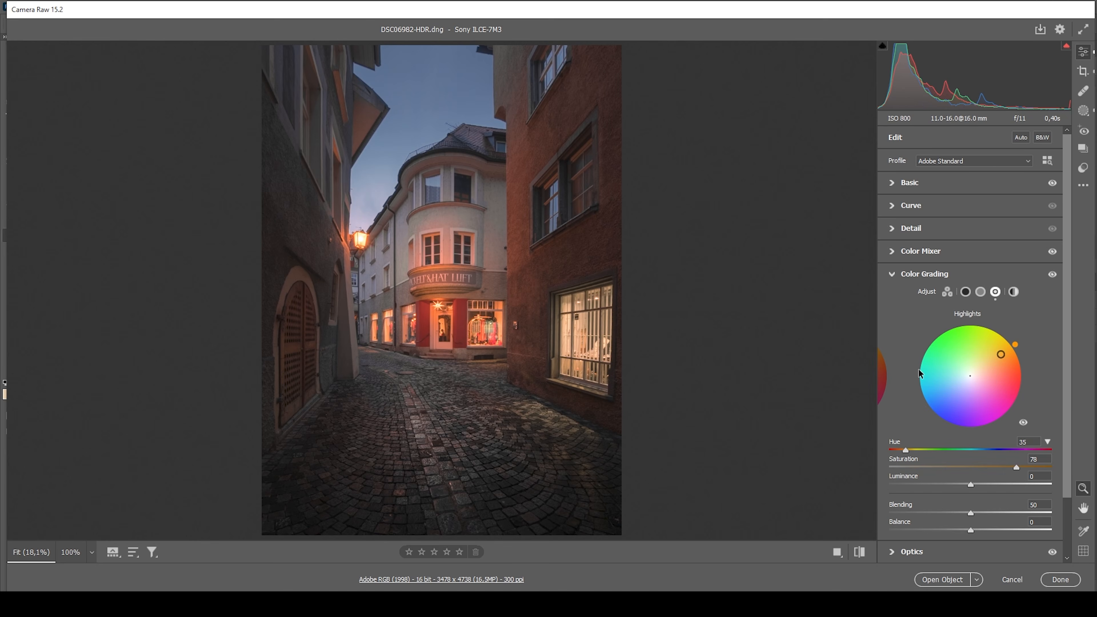
pyautogui.click(981, 292)
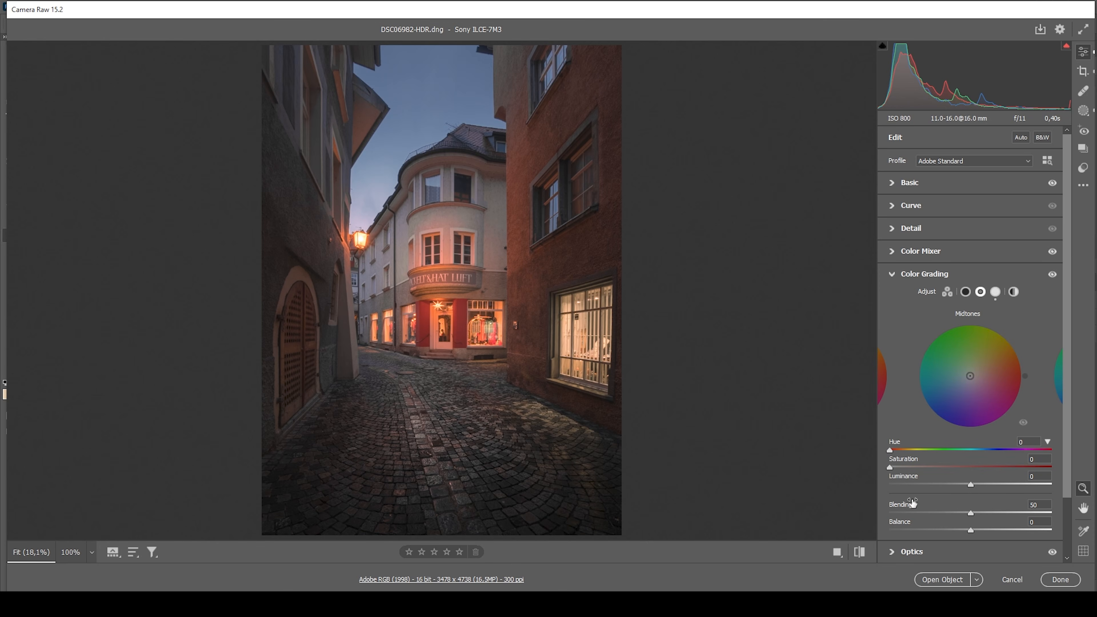
pyautogui.moveTo(890, 449); pyautogui.dragTo(989, 452)
pyautogui.moveTo(892, 469); pyautogui.dragTo(919, 467)
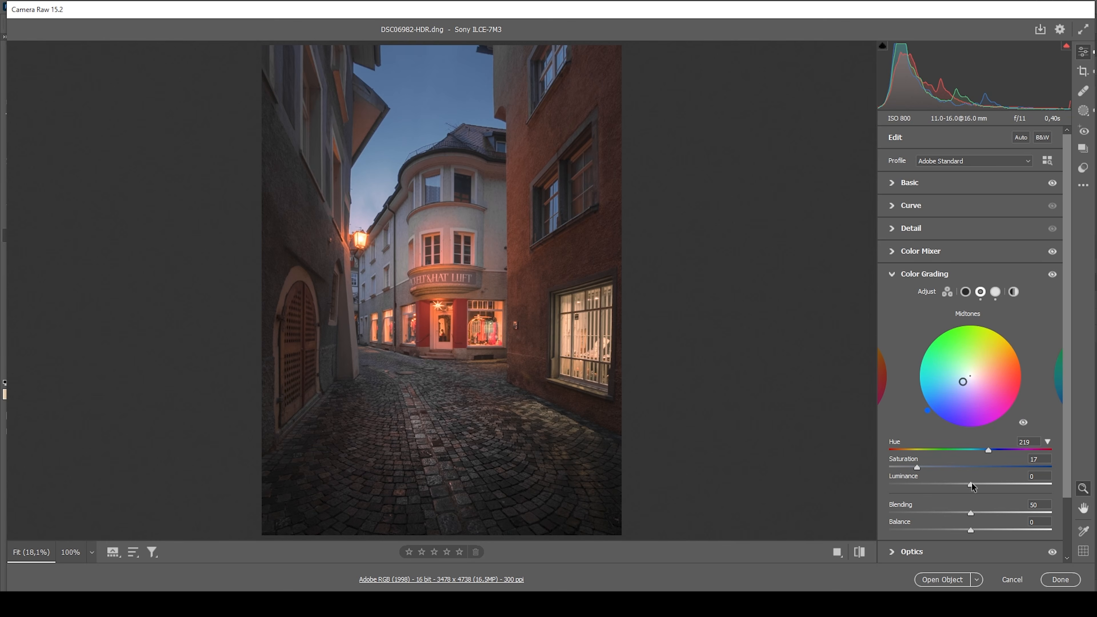
pyautogui.moveTo(972, 485); pyautogui.dragTo(980, 486)
pyautogui.moveTo(981, 484); pyautogui.dragTo(979, 484)
# Color grade the shadows with hue 215, saturation 11 and luminance -7, and set the grading balance to -36
pyautogui.click(965, 292)
pyautogui.moveTo(896, 450); pyautogui.dragTo(987, 456)
pyautogui.moveTo(890, 467); pyautogui.dragTo(907, 467)
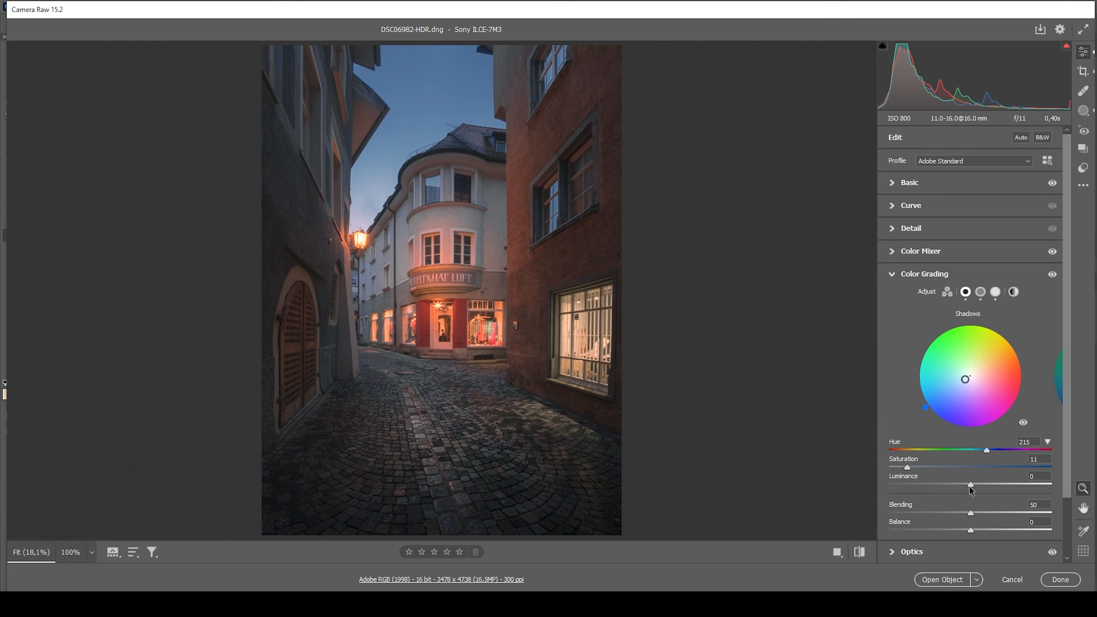
pyautogui.moveTo(971, 484); pyautogui.dragTo(959, 485)
pyautogui.moveTo(964, 487); pyautogui.dragTo(963, 485)
pyautogui.moveTo(967, 530); pyautogui.dragTo(960, 530)
pyautogui.moveTo(941, 528); pyautogui.dragTo(941, 529)
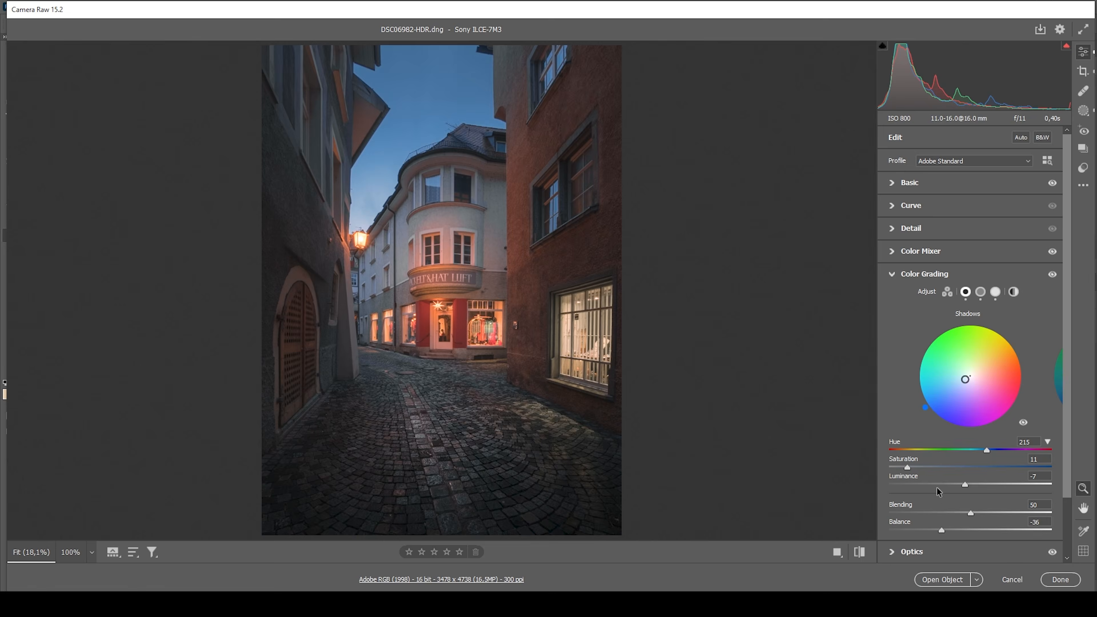
# Switch Color Grading off and on twice to compare the photo with and without the color tints
pyautogui.click(1052, 275)
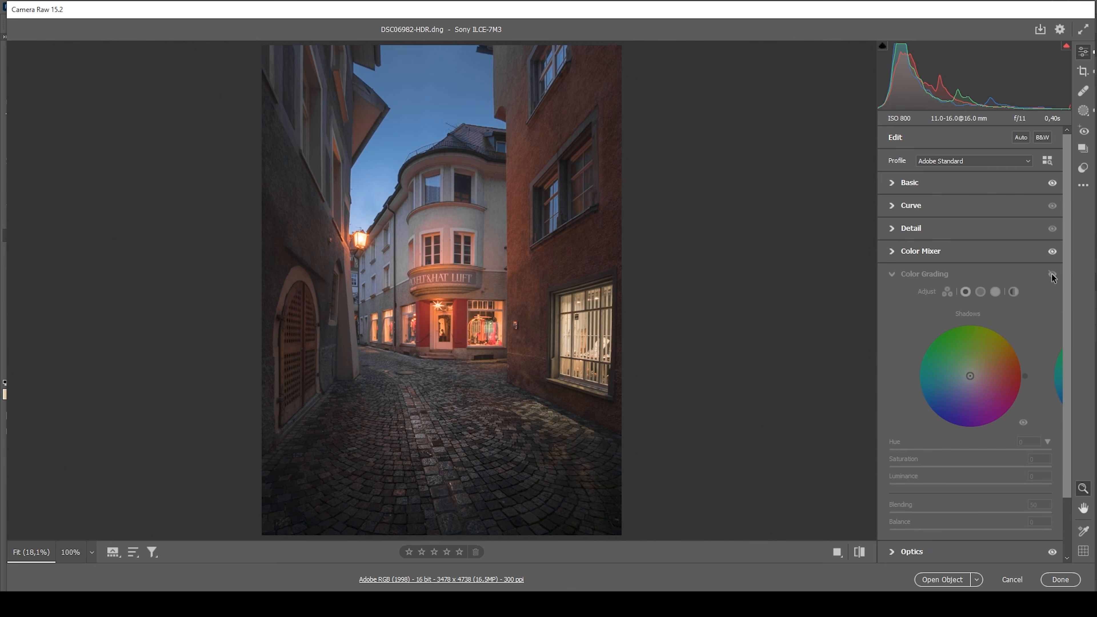
pyautogui.click(1052, 275)
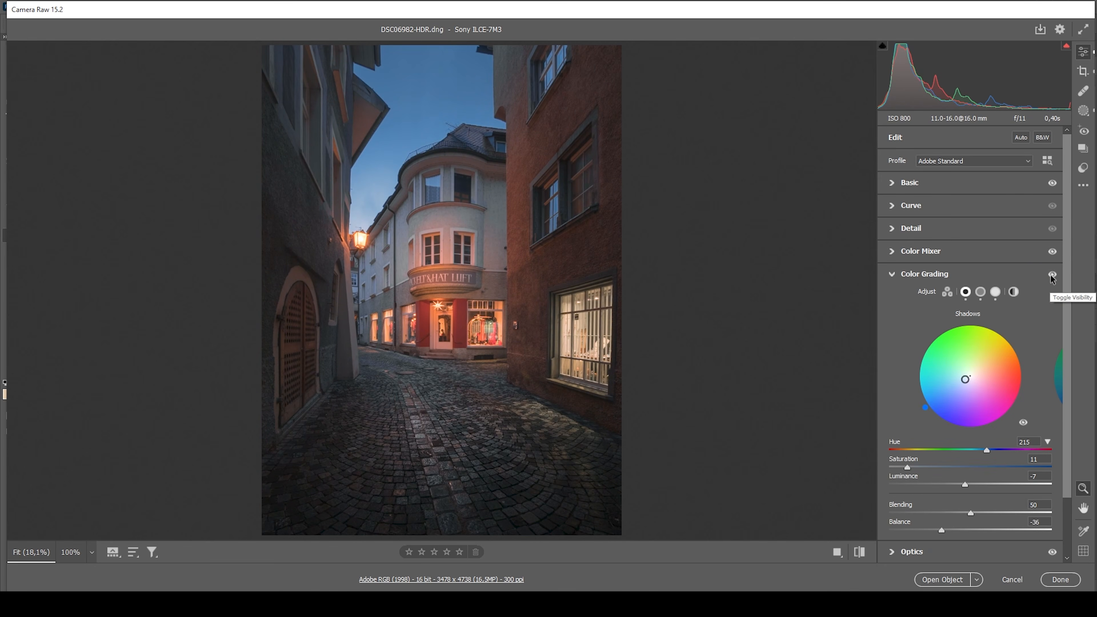
pyautogui.click(1052, 275)
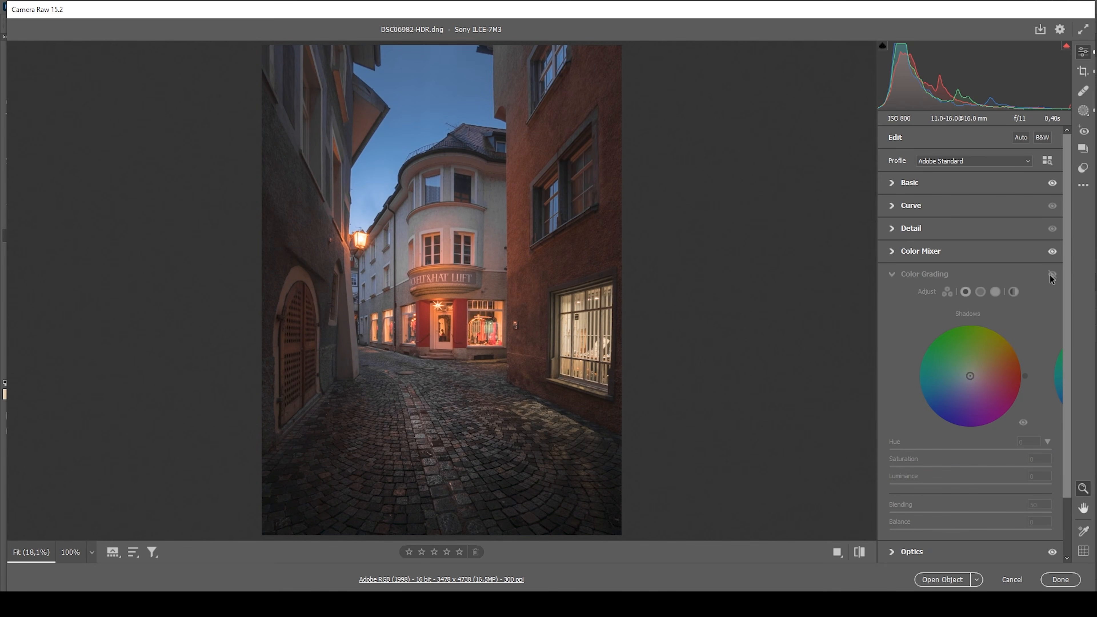
pyautogui.click(1050, 275)
pyautogui.moveTo(885, 284)
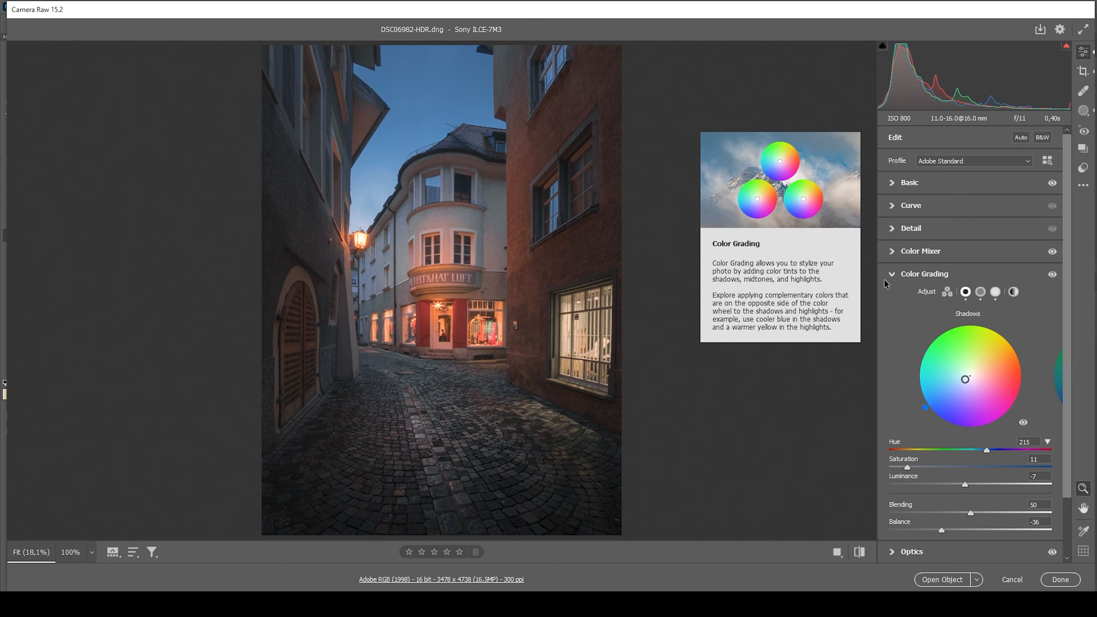
pyautogui.click(891, 274)
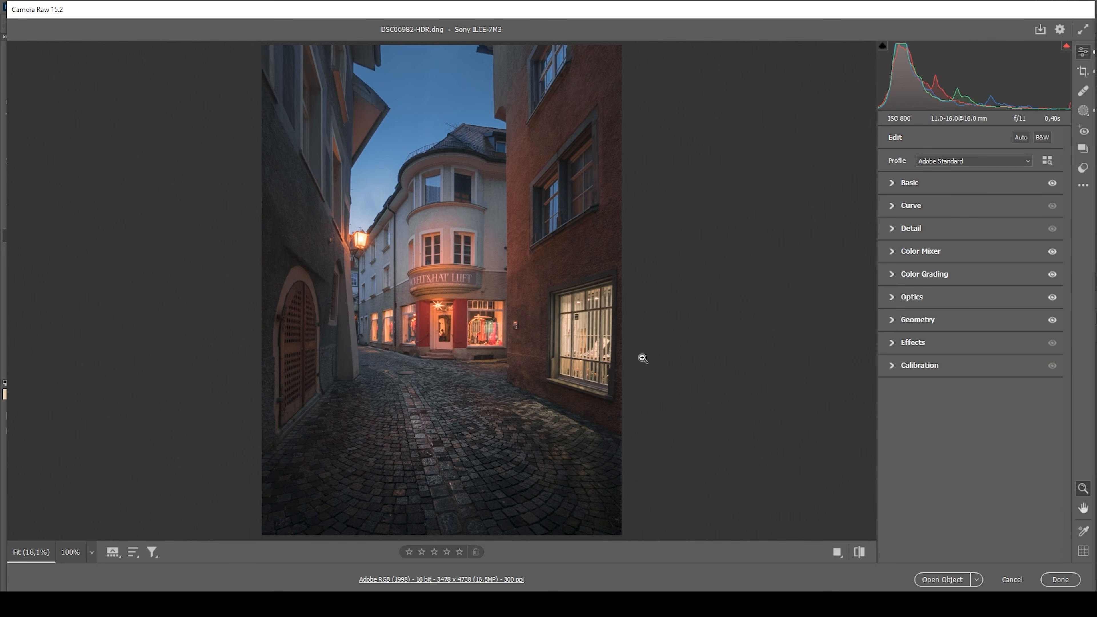
# Darken the photo's edges with a Vignetting effect of -8
pyautogui.click(895, 350)
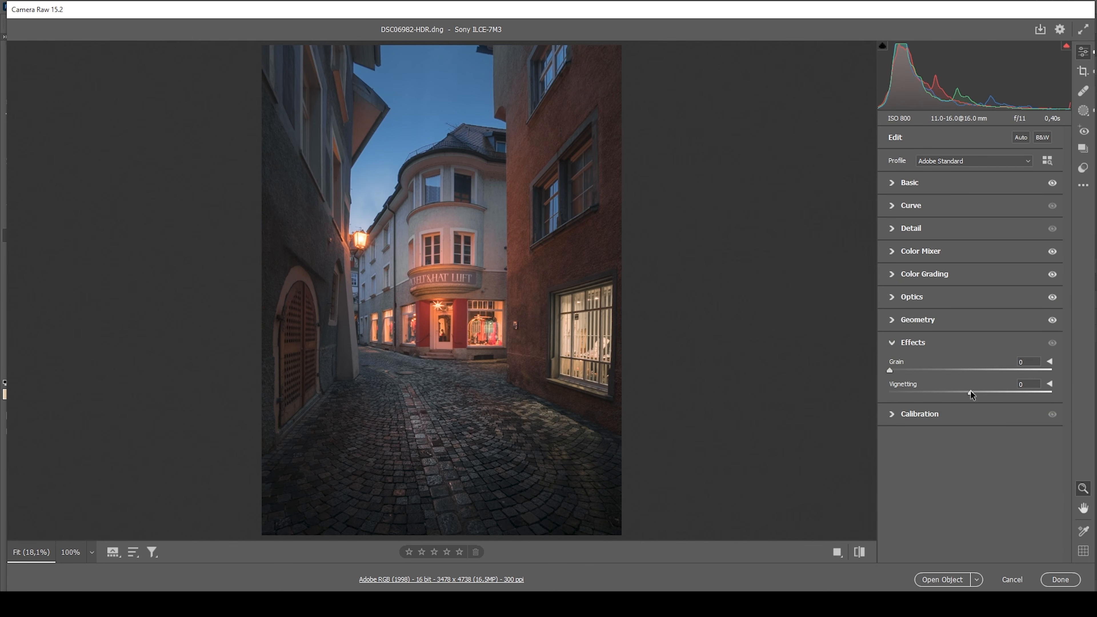
pyautogui.moveTo(970, 393); pyautogui.dragTo(963, 394)
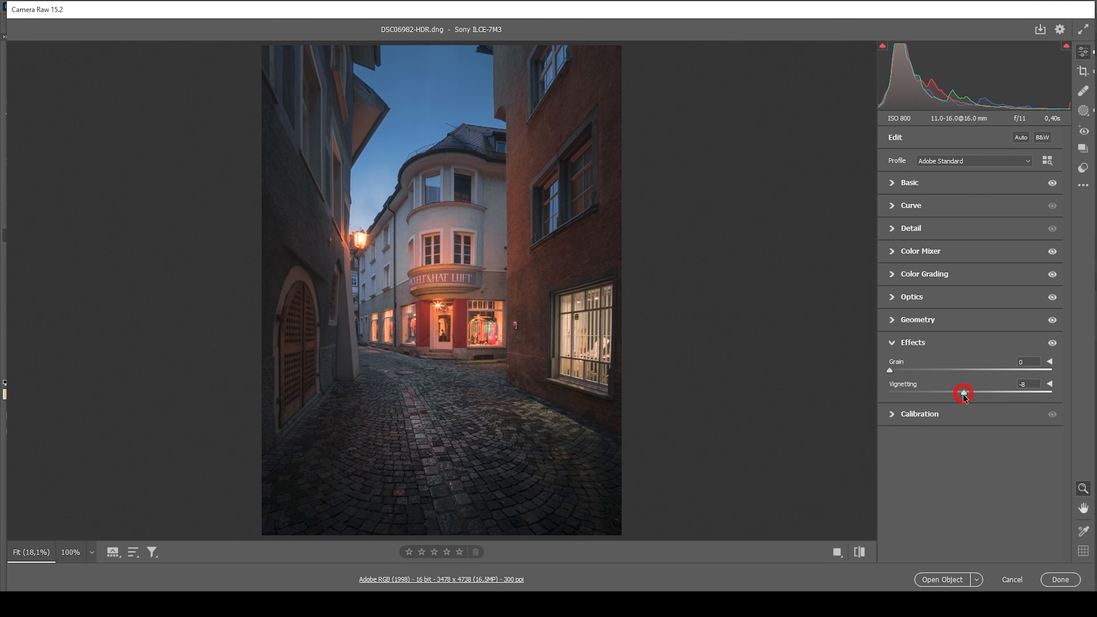
pyautogui.click(890, 346)
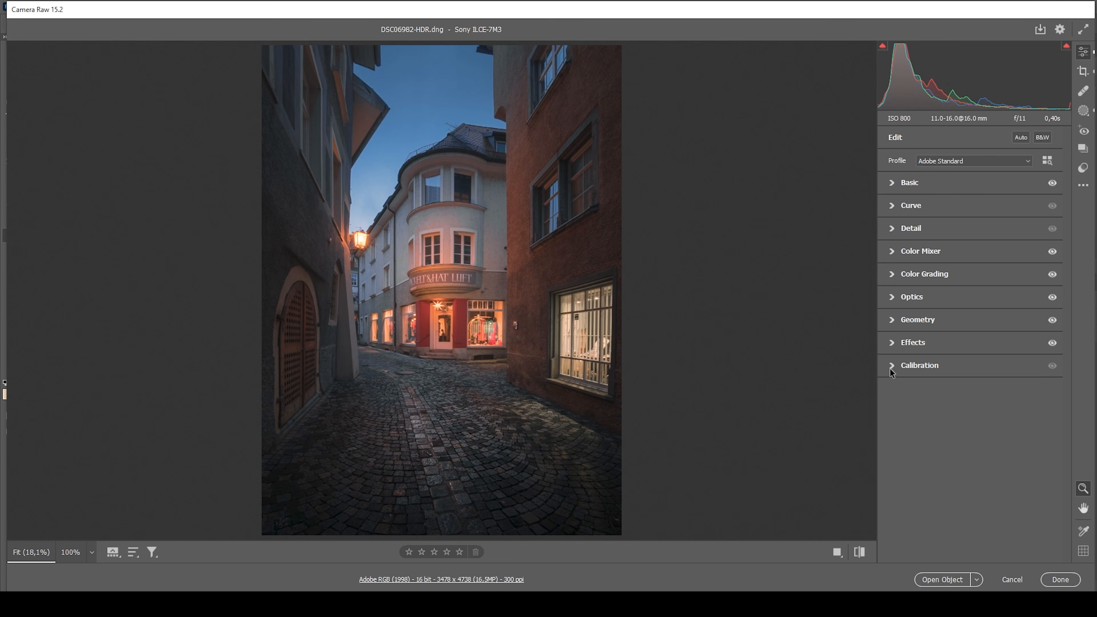
# Adjust the Blue Primary hue in Calibration and slightly raise its saturation
pyautogui.click(890, 367)
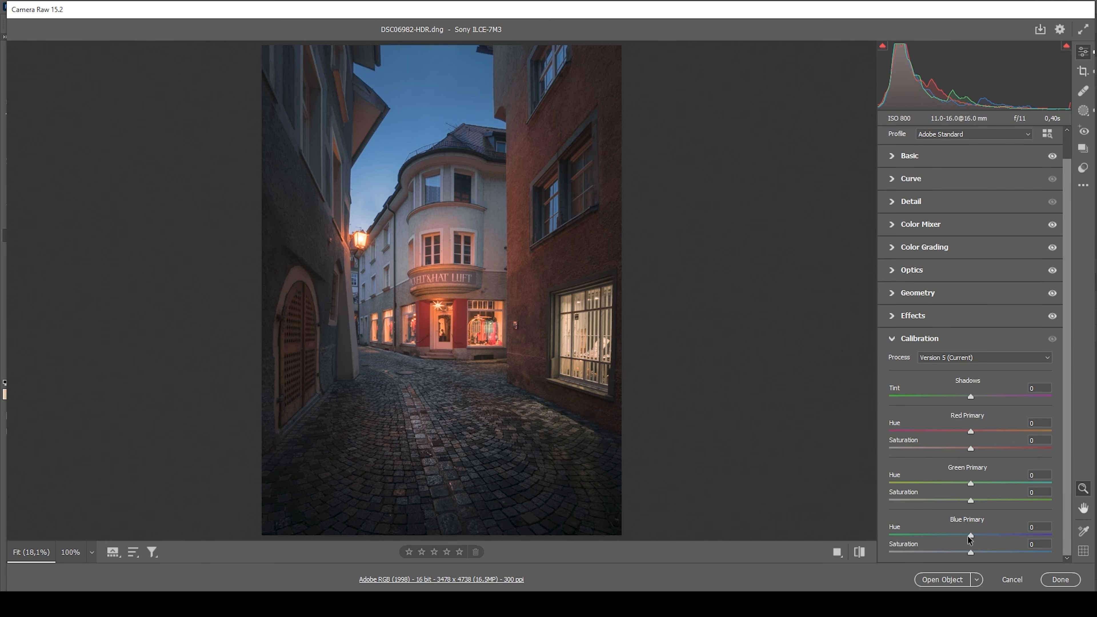
pyautogui.moveTo(972, 535); pyautogui.dragTo(981, 553)
pyautogui.click(989, 338)
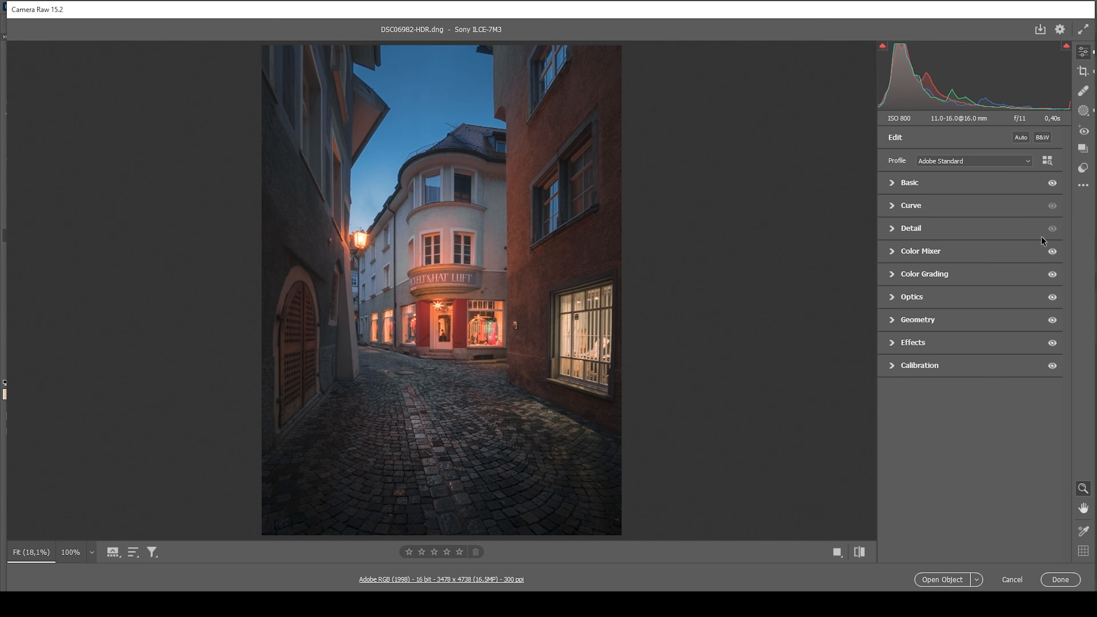
# Sharpen the photo with Sharpening 89, Radius 0.5, Detail 100 and Masking 65
pyautogui.click(890, 231)
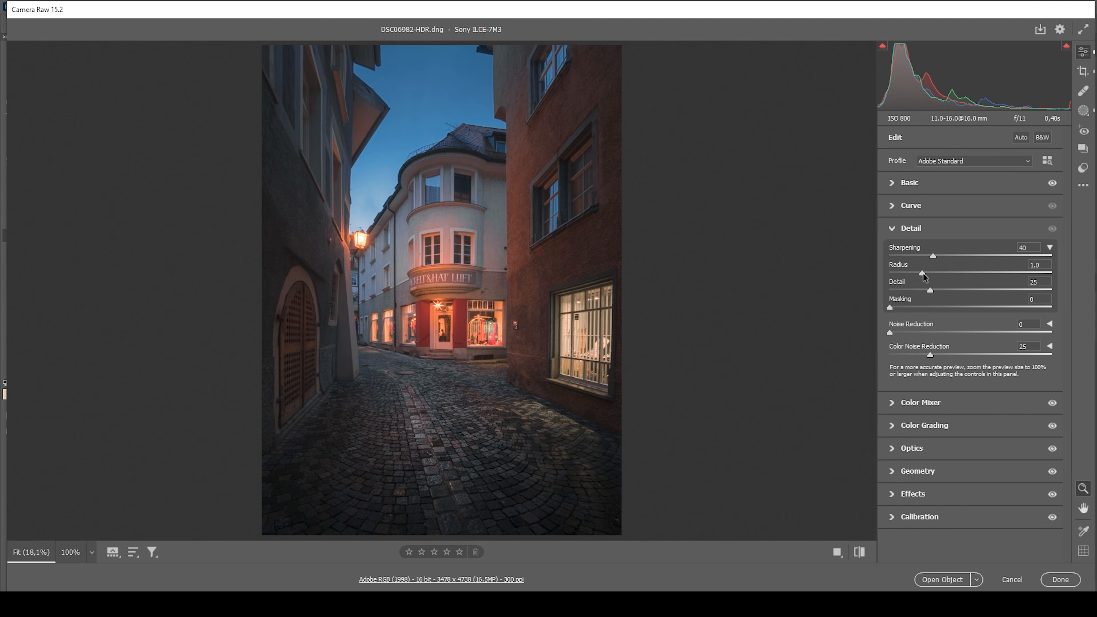
pyautogui.moveTo(930, 290); pyautogui.dragTo(1052, 290)
pyautogui.moveTo(890, 307); pyautogui.dragTo(994, 311)
pyautogui.moveTo(952, 258); pyautogui.dragTo(985, 257)
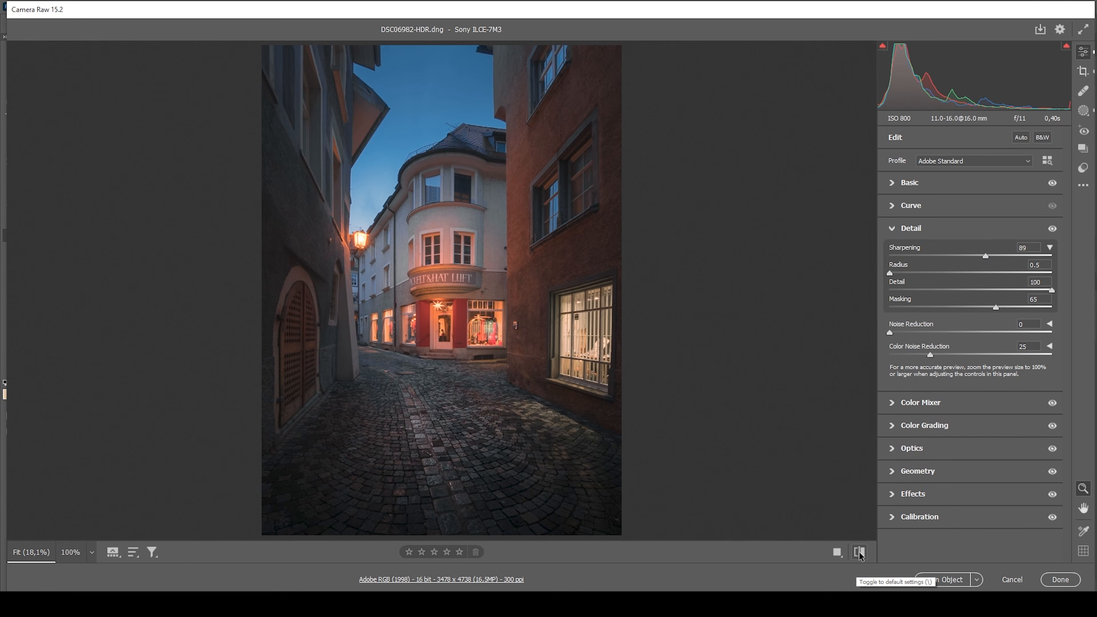
# Compare the photo with its default settings, and open the developed version in Photoshop as a smart object
pyautogui.click(860, 552)
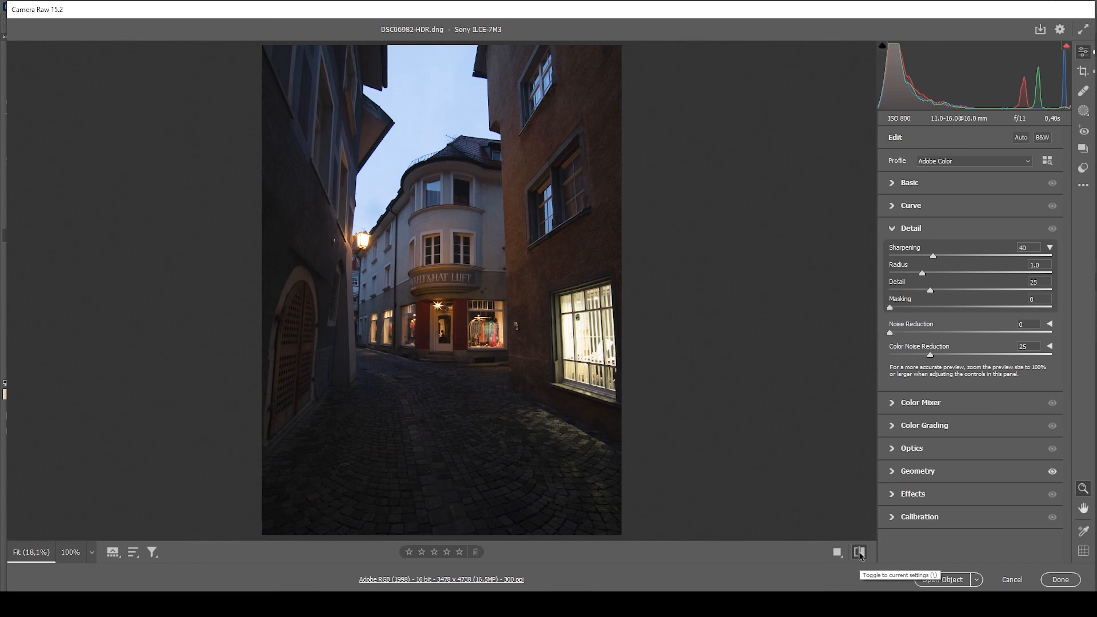
pyautogui.click(860, 553)
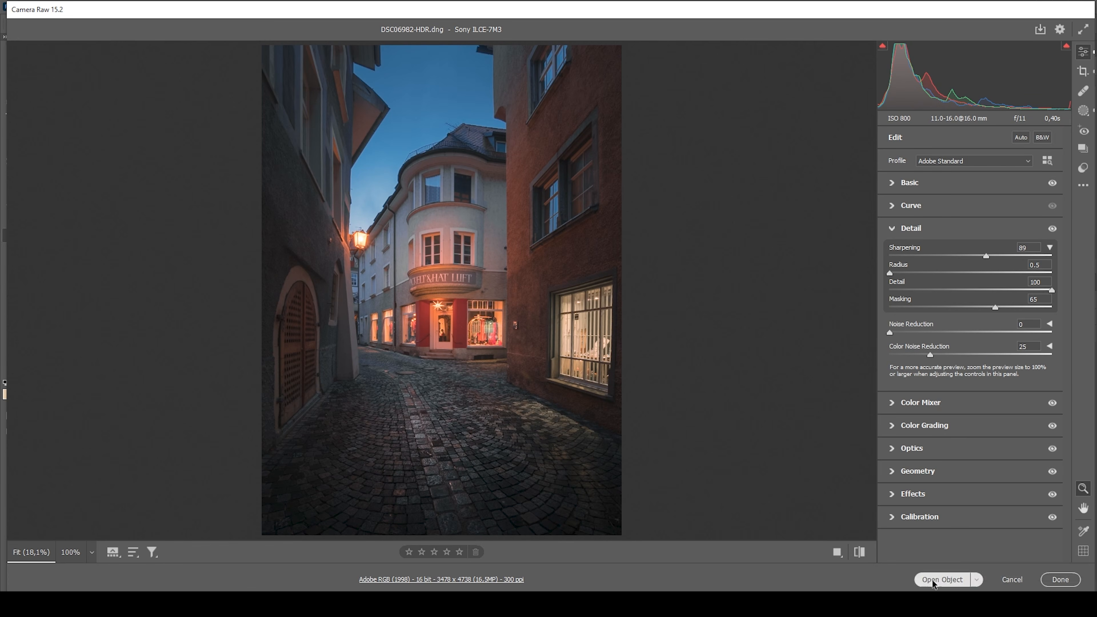
pyautogui.click(942, 579)
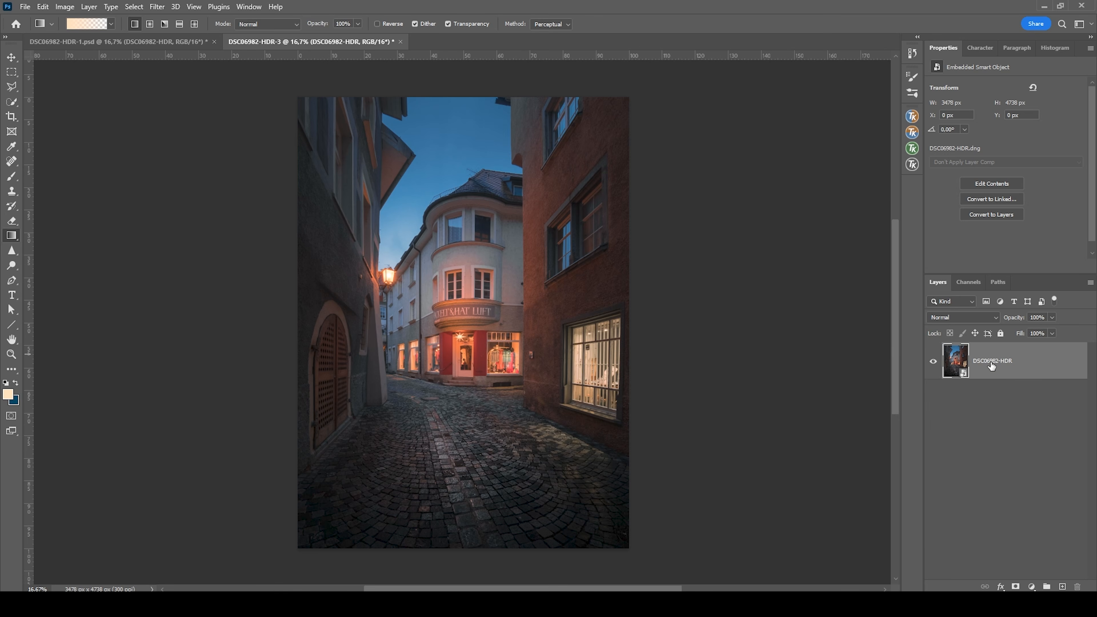
# Duplicate the DSC06982-HDR layer and rasterize the copy for spot healing
pyautogui.hotkey('ctrl', 'j')
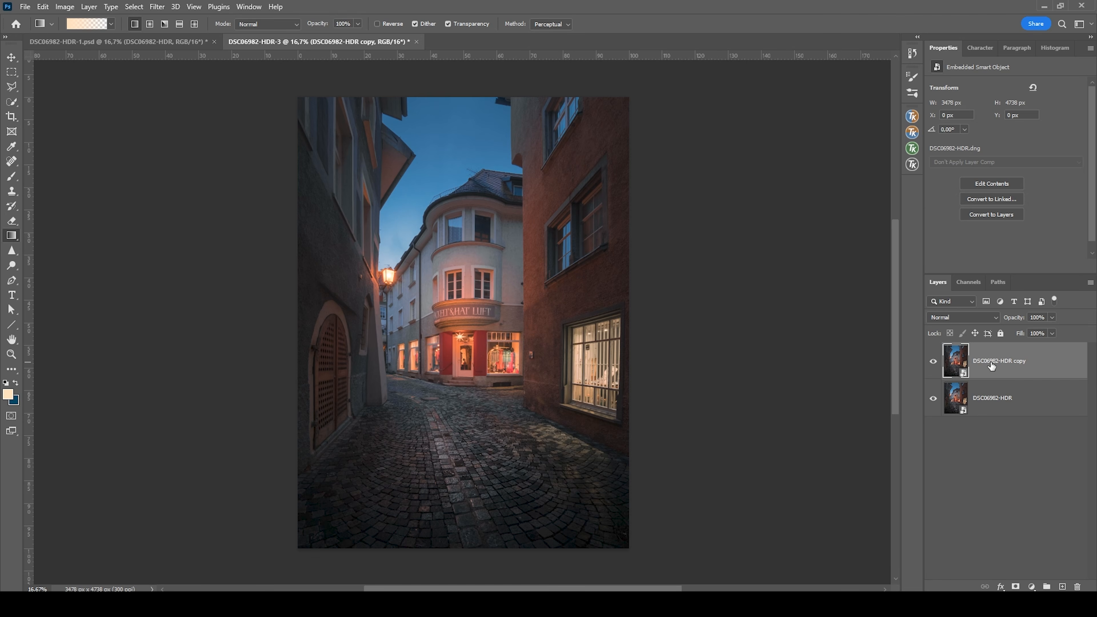
pyautogui.click(11, 161)
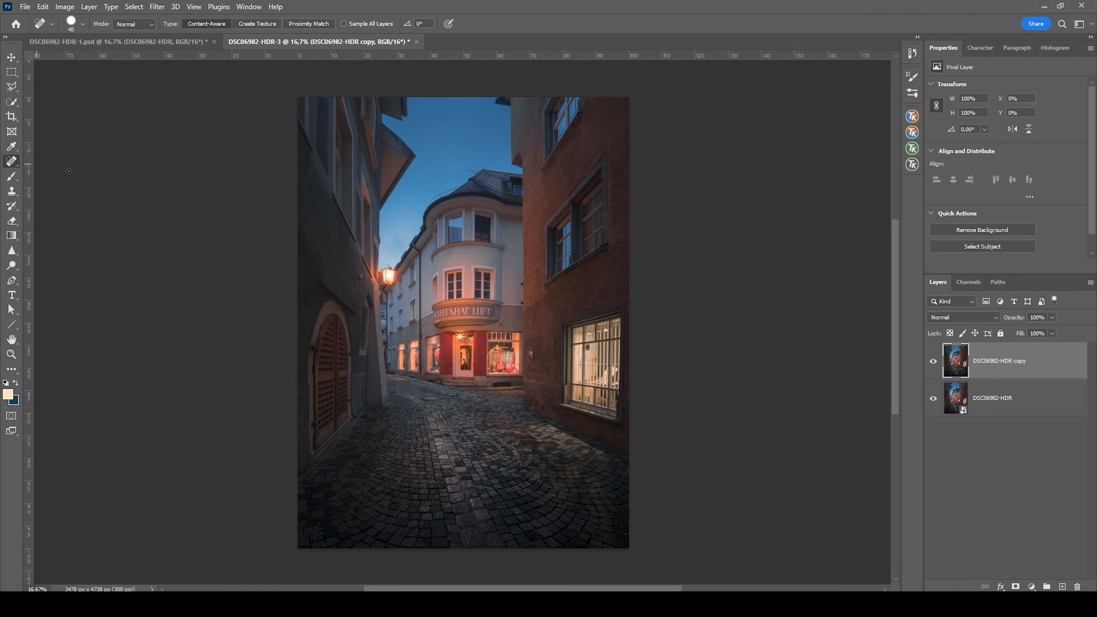
# Retouch small distractions on the copied layer, including those just above the street lamp, with the Spot Healing Brush
pyautogui.scroll(7, 534, 287)
pyautogui.click(383, 461)
pyautogui.moveTo(500, 238); pyautogui.dragTo(504, 248)
pyautogui.click(501, 345)
pyautogui.scroll(-4, 503, 345)
pyautogui.scroll(4, 520, 458)
pyautogui.scroll(-5, 513, 368)
pyautogui.scroll(8, 320, 195)
pyautogui.moveTo(317, 229); pyautogui.dragTo(395, 203)
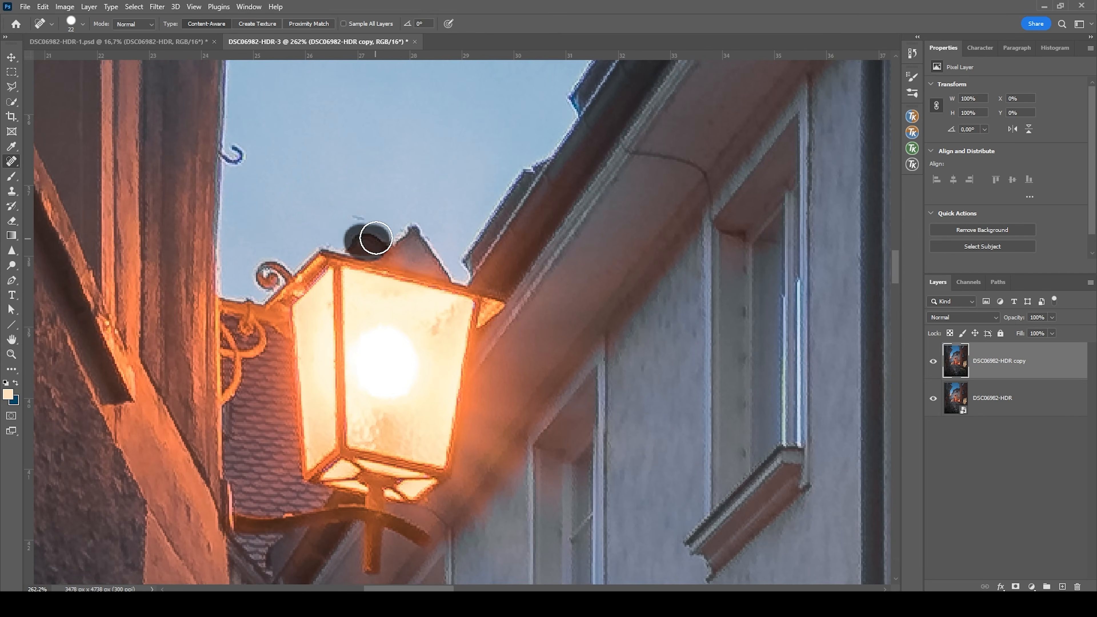
pyautogui.moveTo(358, 240); pyautogui.dragTo(376, 243)
pyautogui.scroll(-9, 500, 296)
pyautogui.scroll(3, 618, 216)
pyautogui.scroll(-3, 582, 316)
pyautogui.scroll(4, 518, 454)
pyautogui.scroll(-5, 525, 375)
pyautogui.scroll(-3, 560, 355)
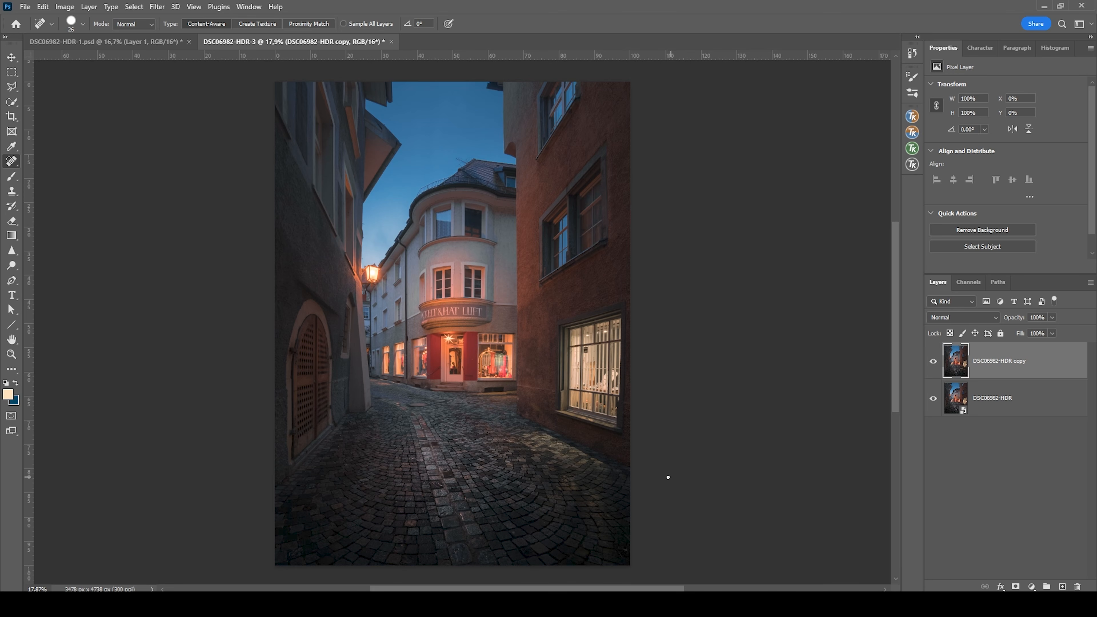
# Add a new empty layer above the retouched copy and set its blend mode to Hard Light
pyautogui.click(1062, 587)
pyautogui.click(963, 317)
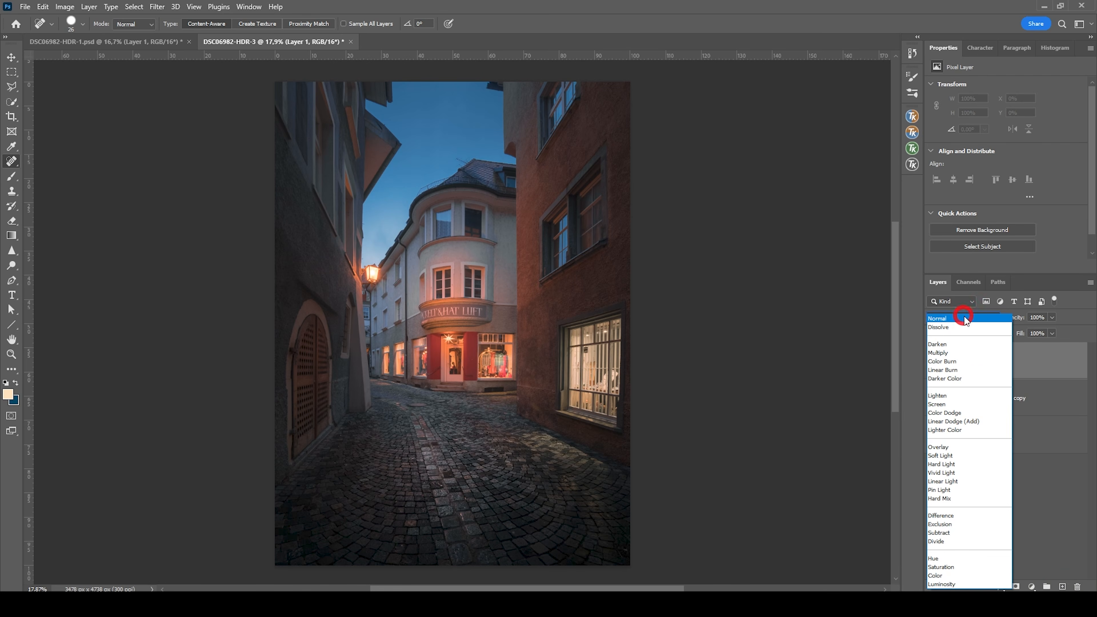
pyautogui.click(957, 465)
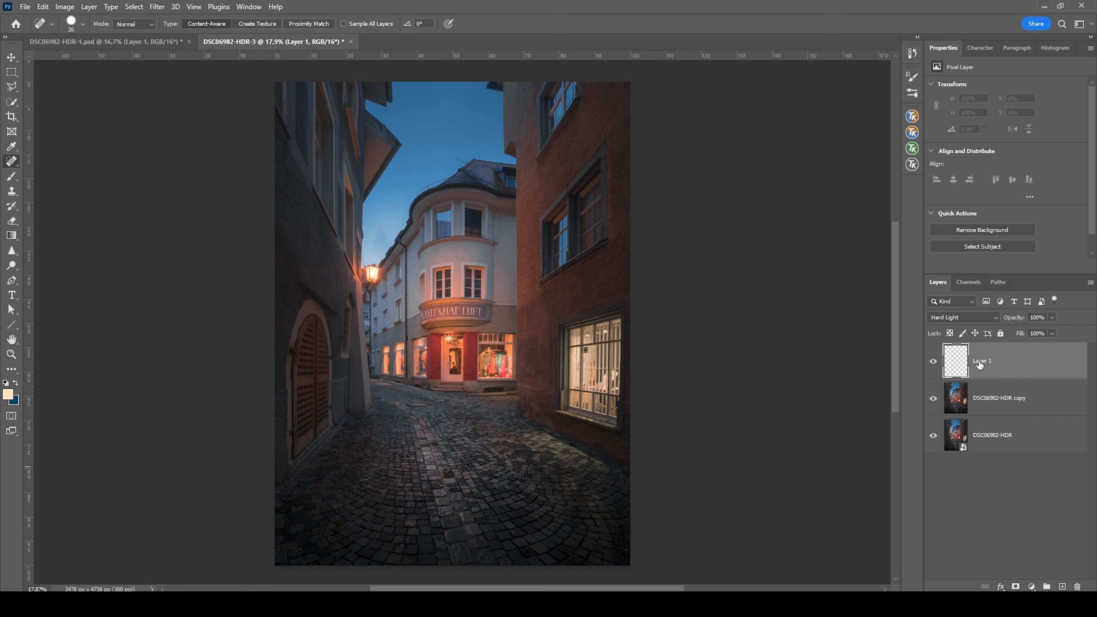
# Set the Brush opacity to 10% and choose a pale warm orange foreground color with a hue of about 35°
pyautogui.press('b')
pyautogui.click(262, 24)
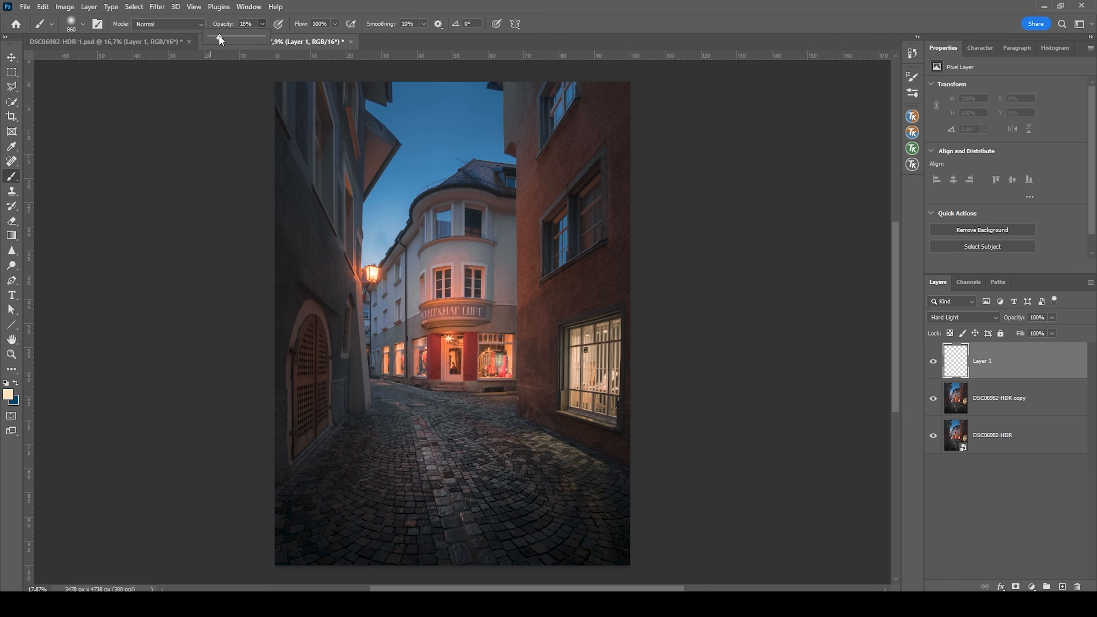
pyautogui.click(288, 37)
pyautogui.press('i')
pyautogui.click(8, 394)
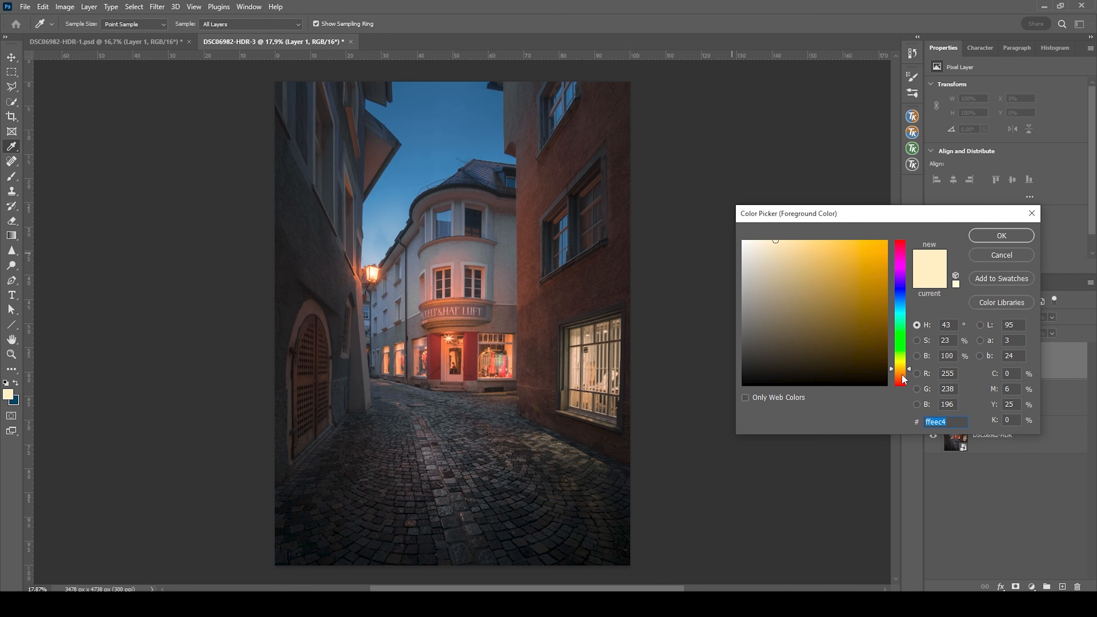
pyautogui.moveTo(901, 370); pyautogui.dragTo(902, 370)
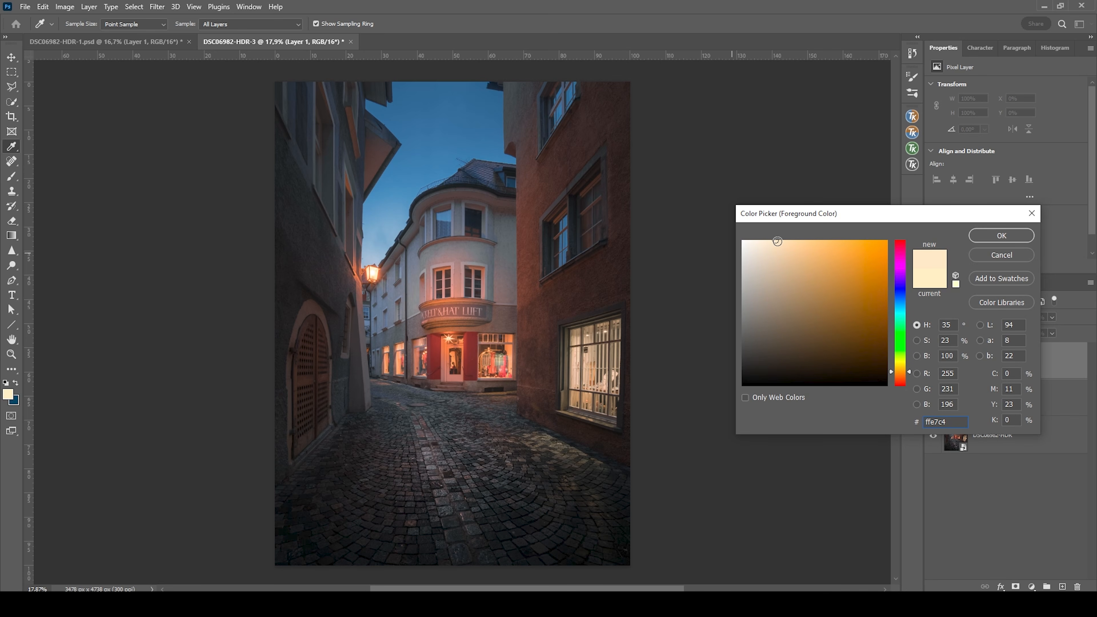
pyautogui.moveTo(776, 241); pyautogui.dragTo(772, 240)
pyautogui.click(989, 235)
pyautogui.press('b')
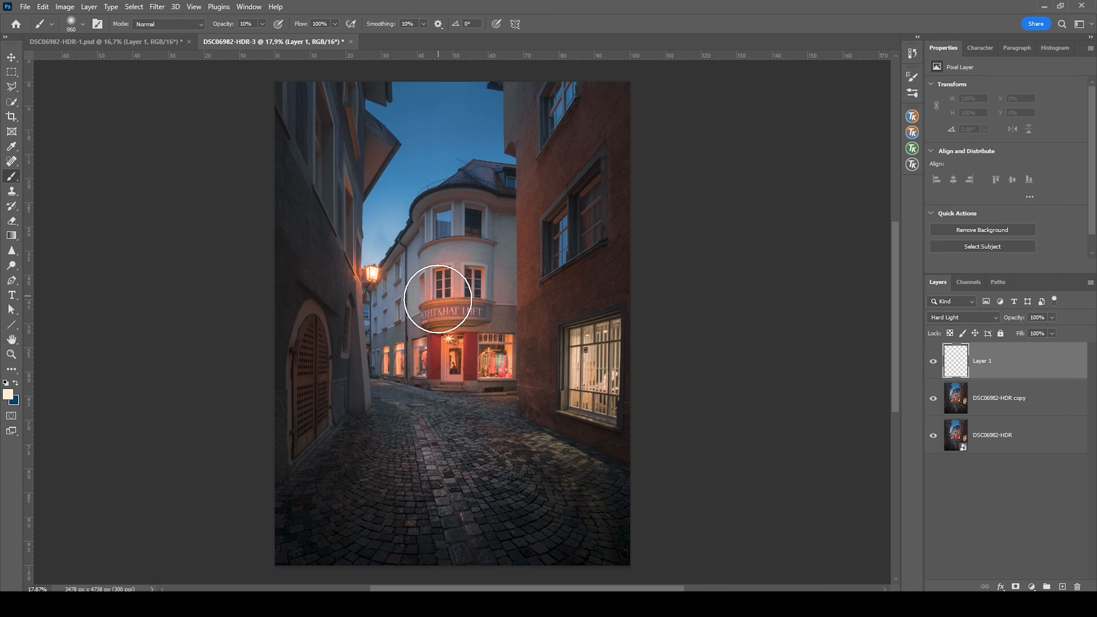
# Paint a soft warm glow over the street lamp on the Hard Light layer
pyautogui.moveTo(376, 279)
pyautogui.keyDown('alt'); pyautogui.mouseDown()
pyautogui.moveTo(391, 279)
pyautogui.moveTo(367, 277)
pyautogui.moveTo(393, 294)
pyautogui.moveTo(380, 291)
pyautogui.mouseUp(); pyautogui.keyUp('alt')
pyautogui.click(372, 273)
pyautogui.click(375, 278)
pyautogui.click(373, 277)
# Paint warm light over the central building's shop windows, the lamp and the barred window of the red building
pyautogui.moveTo(458, 345)
pyautogui.keyDown('alt'); pyautogui.mouseDown()
pyautogui.moveTo(468, 346)
pyautogui.moveTo(436, 347)
pyautogui.moveTo(486, 362)
pyautogui.moveTo(468, 351)
pyautogui.moveTo(428, 363)
pyautogui.mouseUp(); pyautogui.keyUp('alt')
pyautogui.click(454, 344)
pyautogui.click(448, 339)
pyautogui.click(496, 356)
pyautogui.moveTo(400, 355)
pyautogui.mouseDown()
pyautogui.moveTo(385, 359)
pyautogui.moveTo(421, 369)
pyautogui.mouseUp()
pyautogui.click(399, 355)
pyautogui.click(378, 279)
pyautogui.moveTo(538, 357); pyautogui.dragTo(607, 356)
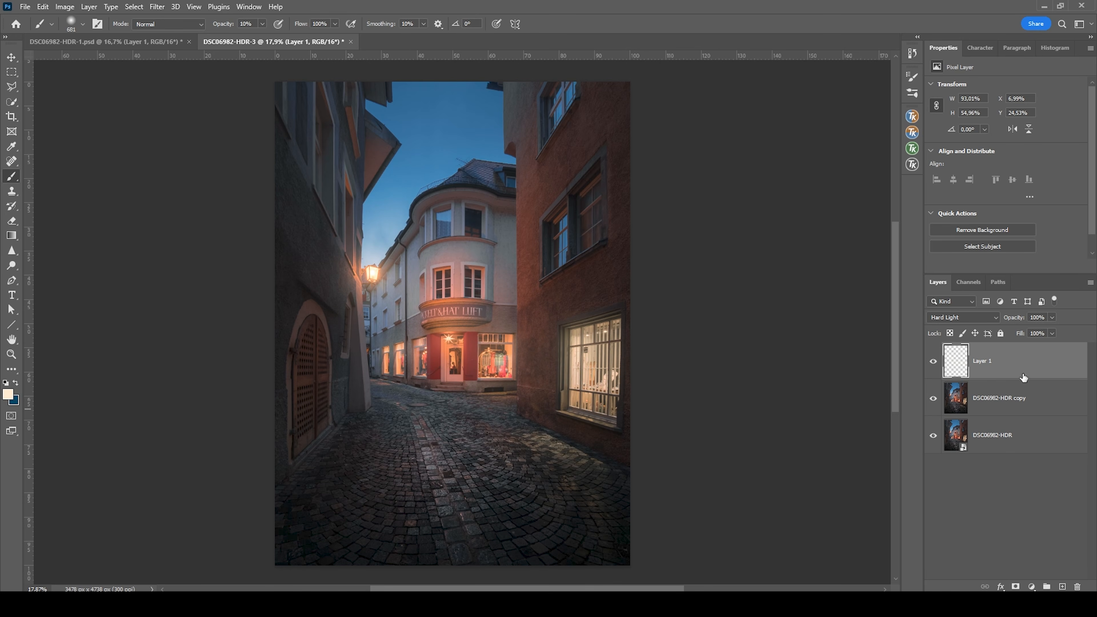
# Compare the image with and without the painted light on Layer 1
pyautogui.click(933, 363)
pyautogui.click(933, 364)
pyautogui.click(934, 364)
pyautogui.click(933, 364)
pyautogui.click(933, 364)
pyautogui.click(933, 364)
pyautogui.click(933, 363)
pyautogui.click(934, 364)
pyautogui.click(933, 363)
pyautogui.click(934, 364)
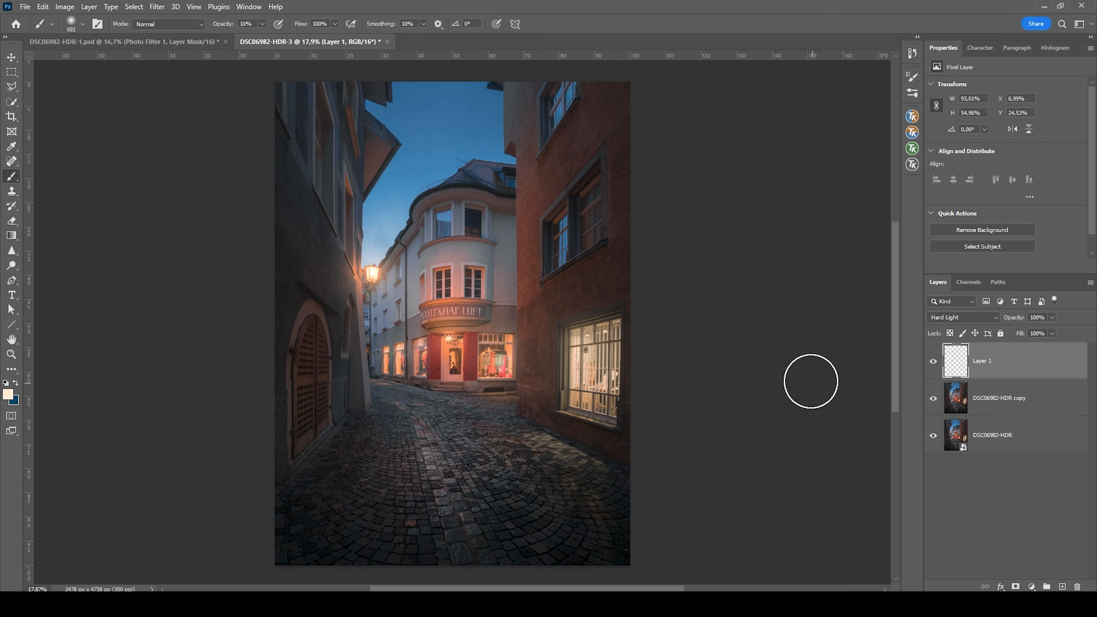
# Add a Photo Filter adjustment with Warming Filter (85) at 52% density, and invert its mask to black
pyautogui.click(1031, 587)
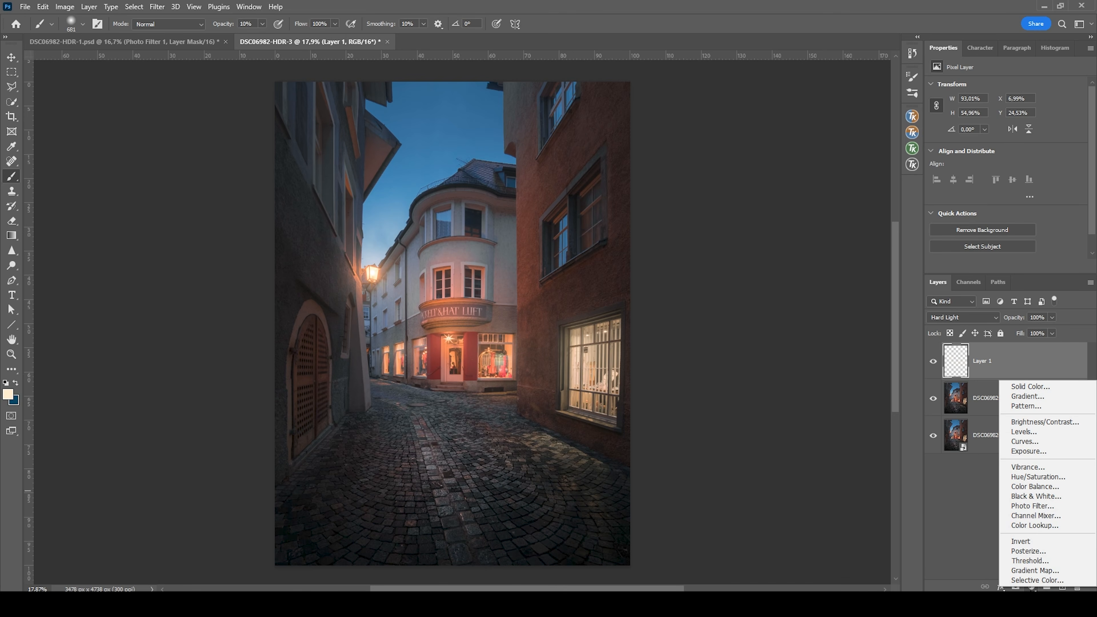
pyautogui.click(1046, 506)
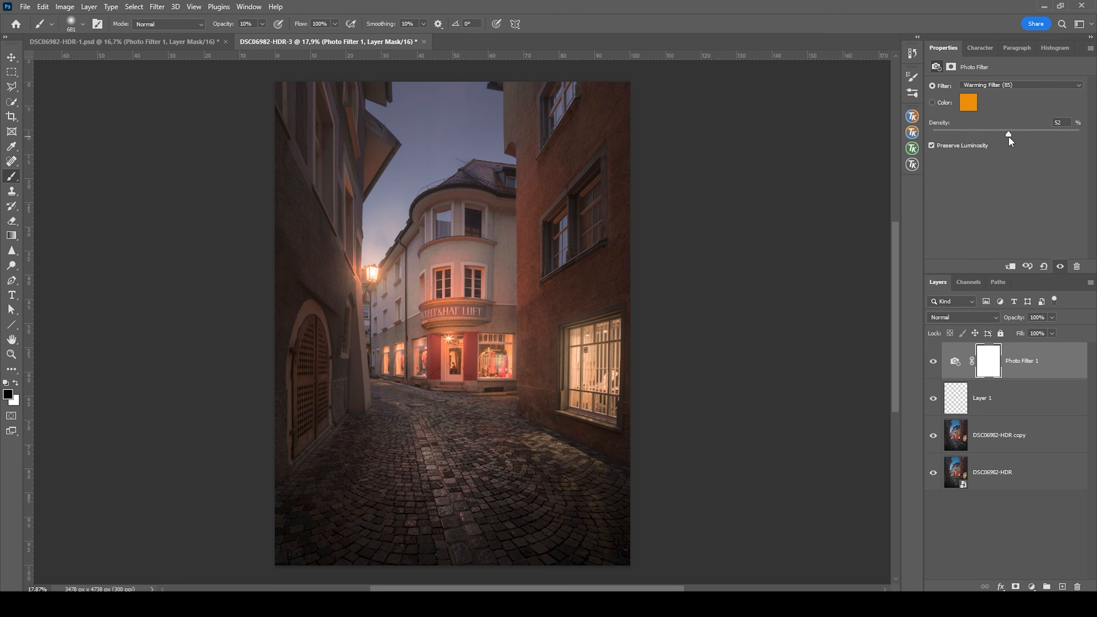
pyautogui.click(988, 361)
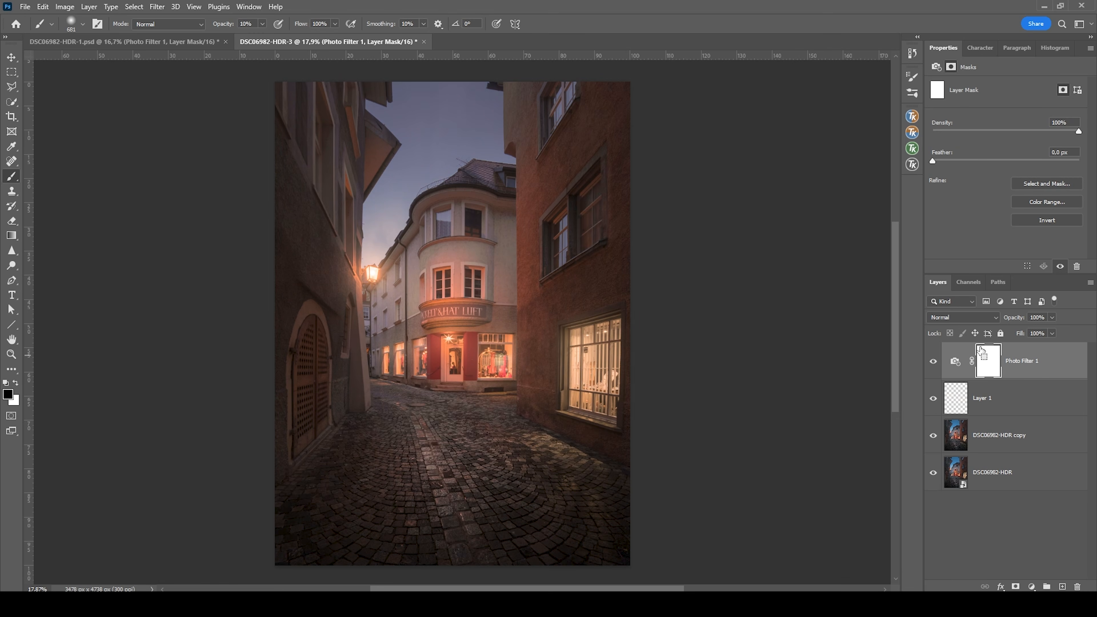
pyautogui.hotkey('ctrl', 'i')
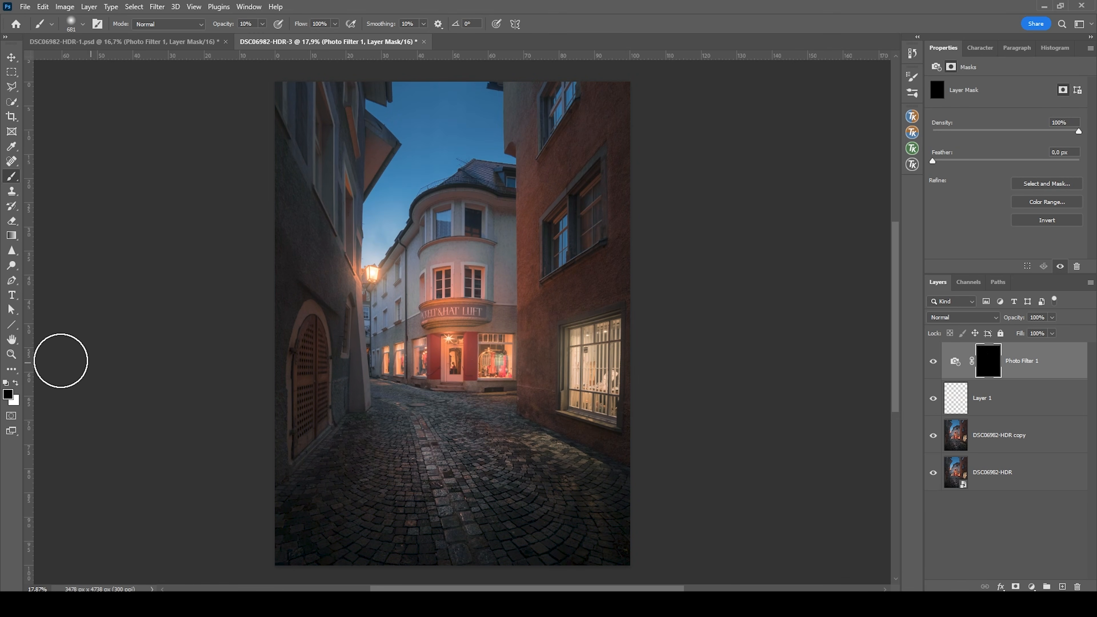
# Reveal the warming filter around the street lamp by painting its mask with a white brush at 100% opacity
pyautogui.click(16, 382)
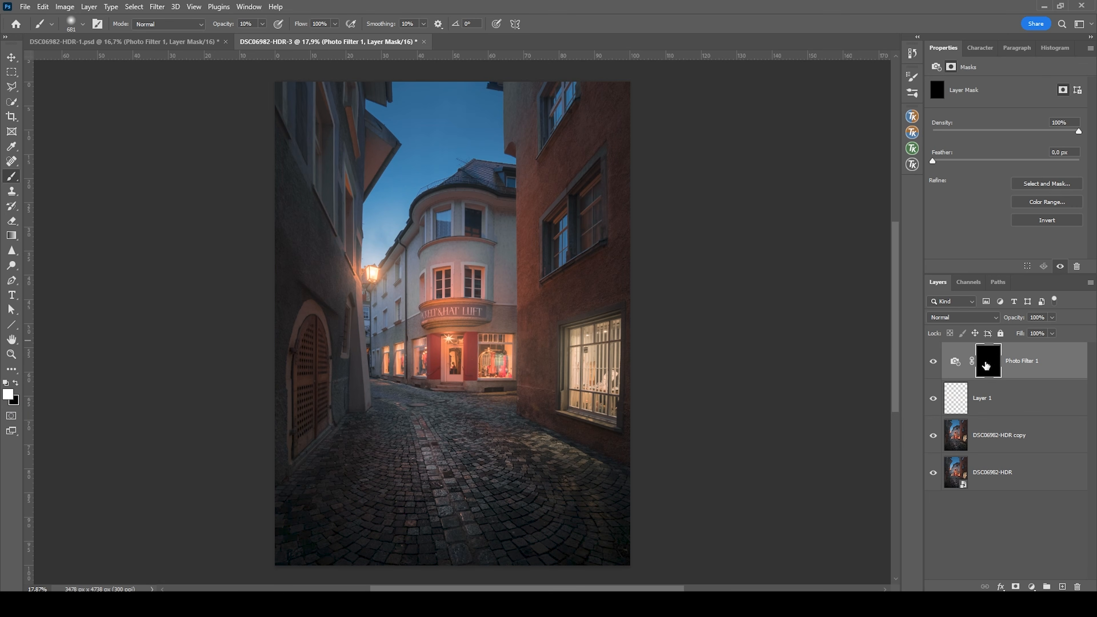
pyautogui.click(263, 23)
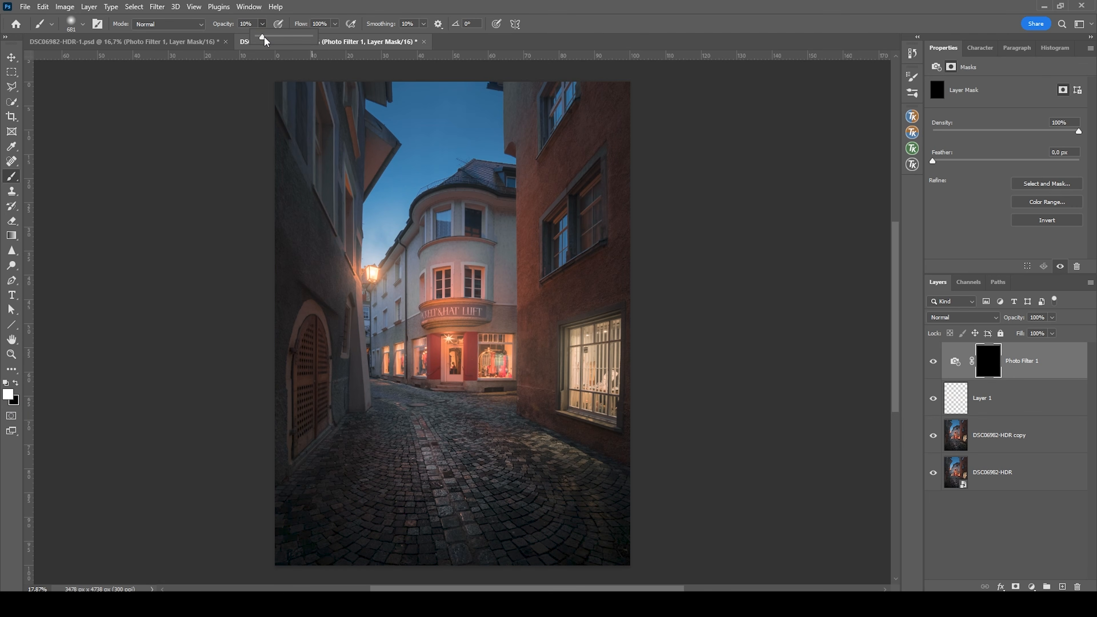
pyautogui.moveTo(265, 38); pyautogui.dragTo(347, 47)
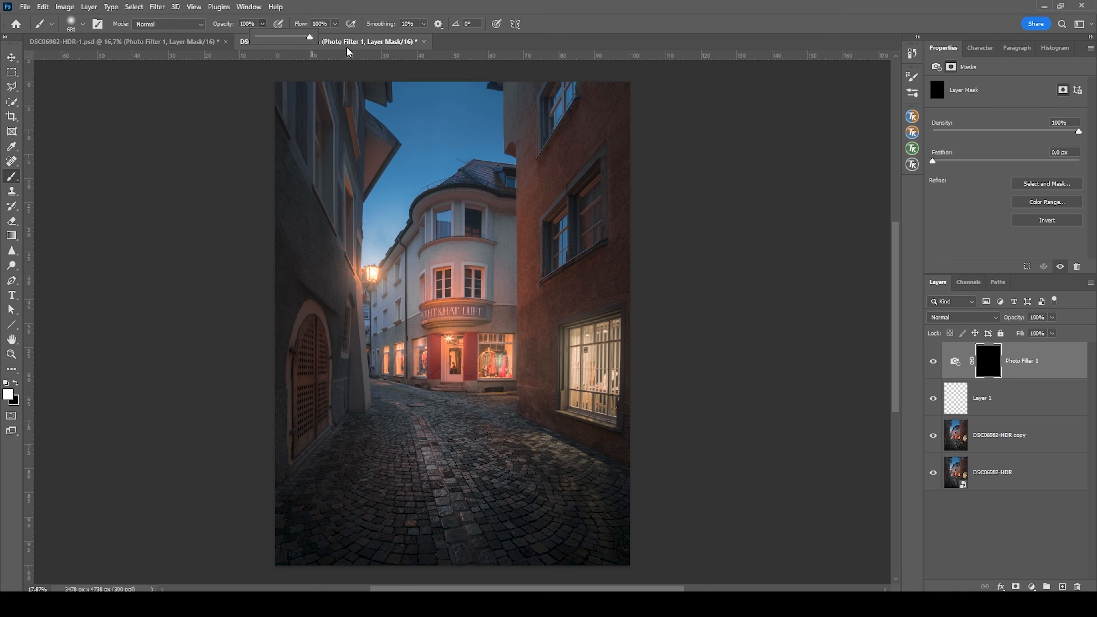
pyautogui.click(372, 9)
pyautogui.moveTo(385, 290)
pyautogui.mouseDown()
pyautogui.moveTo(441, 307)
pyautogui.moveTo(392, 314)
pyautogui.mouseUp()
pyautogui.click(405, 314)
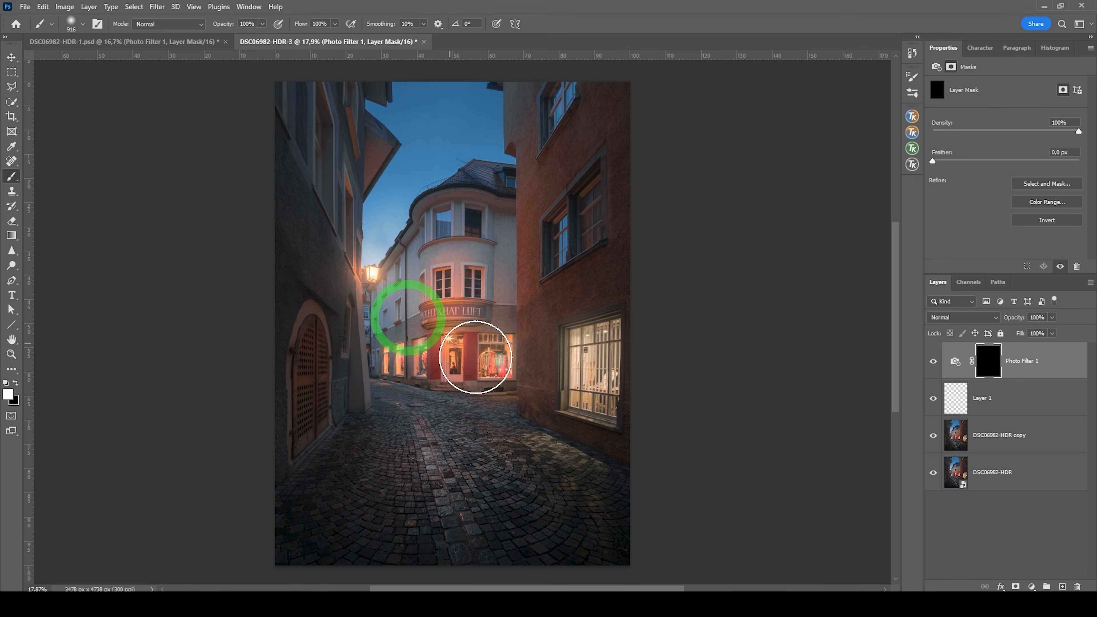
pyautogui.click(373, 274)
# Paint white on the filter mask over the shop windows, the barred window and the central building's lower facade
pyautogui.moveTo(451, 361)
pyautogui.mouseDown()
pyautogui.moveTo(495, 361)
pyautogui.moveTo(444, 351)
pyautogui.mouseUp()
pyautogui.click(497, 353)
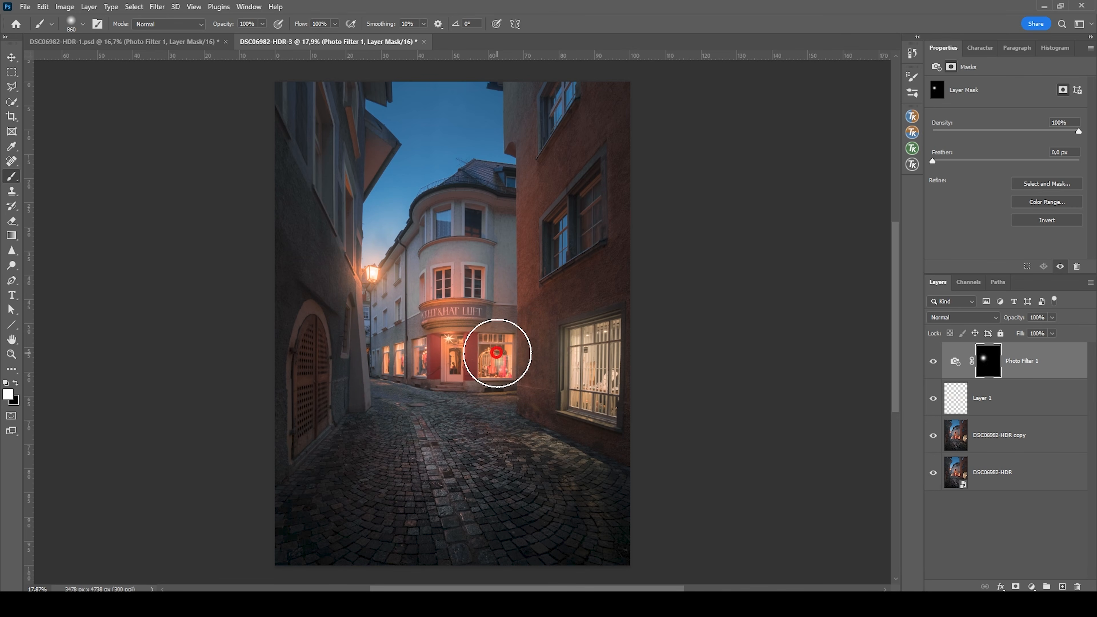
pyautogui.click(456, 358)
pyautogui.click(410, 356)
pyautogui.moveTo(541, 365); pyautogui.dragTo(582, 365)
pyautogui.click(594, 365)
pyautogui.moveTo(415, 351); pyautogui.dragTo(400, 349)
pyautogui.click(459, 312)
pyautogui.click(395, 338)
# Compare the image with and without the photo filter, and prepare a smaller black brush for its mask
pyautogui.click(931, 361)
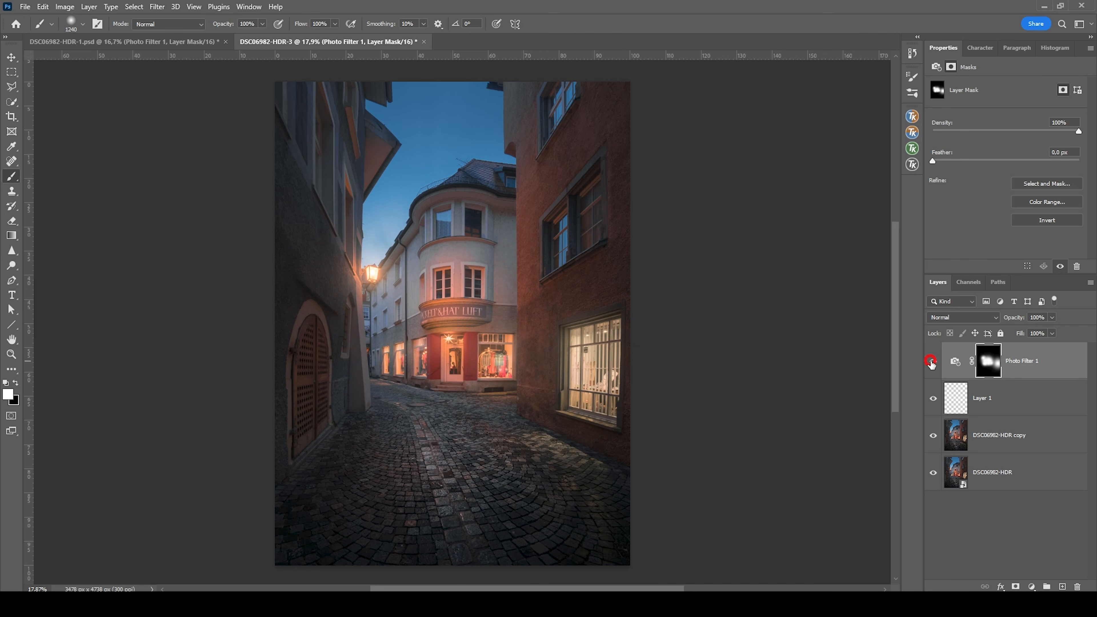
pyautogui.click(931, 363)
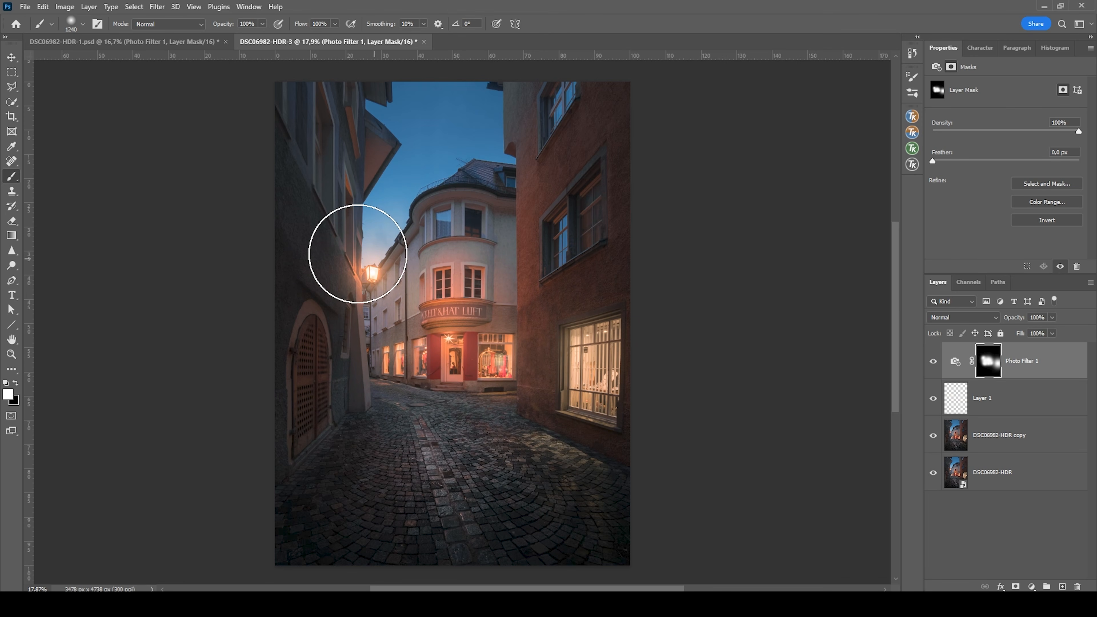
pyautogui.moveTo(383, 248); pyautogui.dragTo(351, 247)
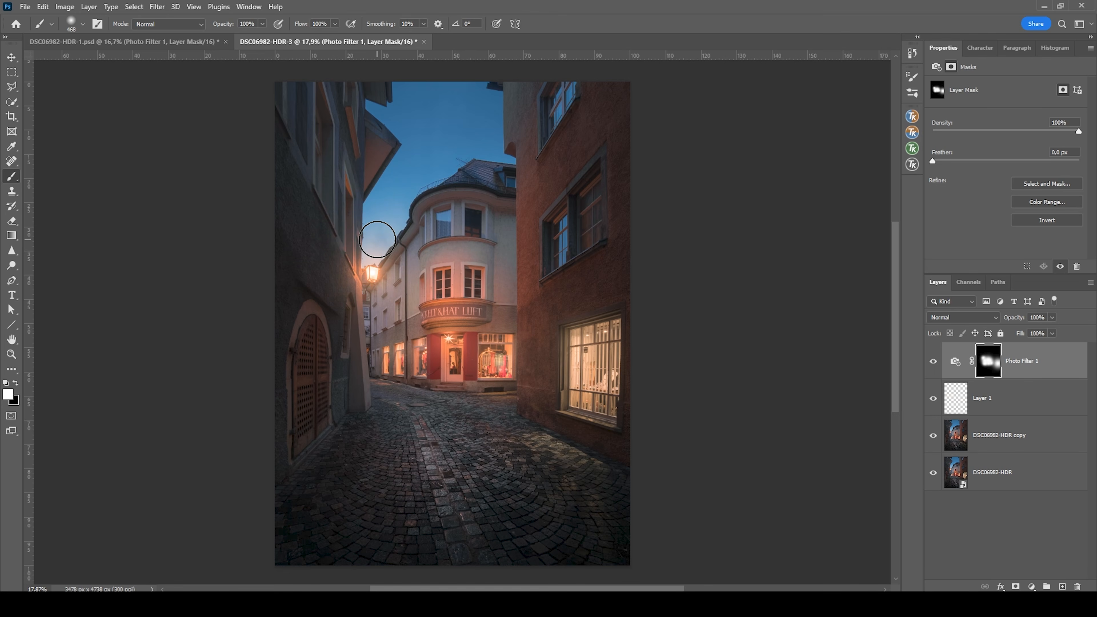
pyautogui.press('x')
# Stamp all visible layers into a new top layer and apply a Gaussian Blur with a 15.3 pixel radius
pyautogui.click(1043, 361)
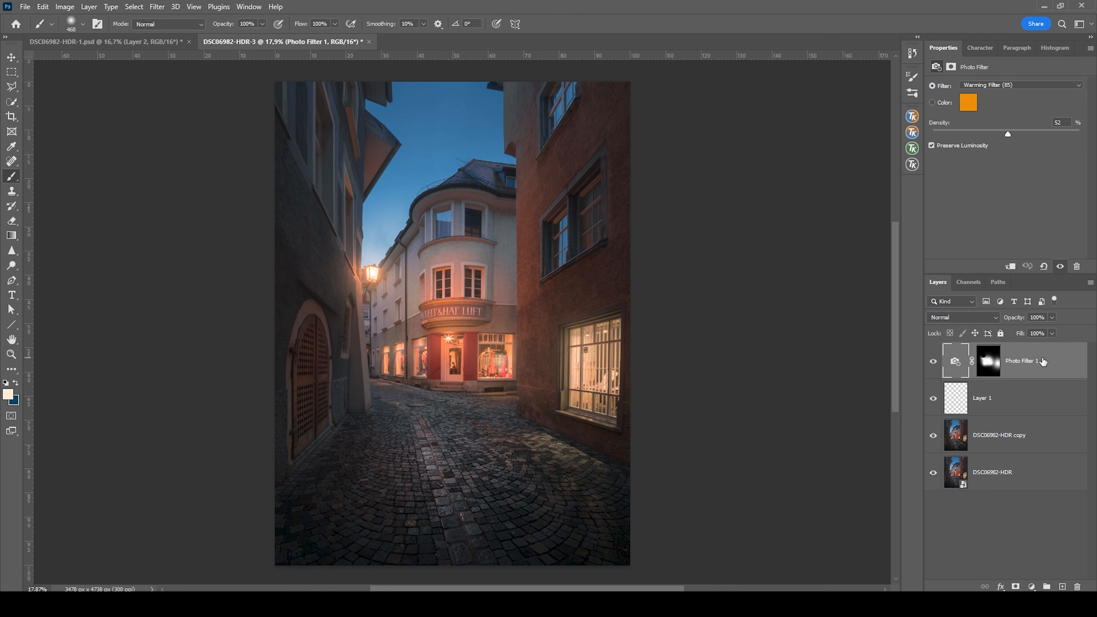
pyautogui.hotkey('ctrl', 'shift', 'alt', 'e')
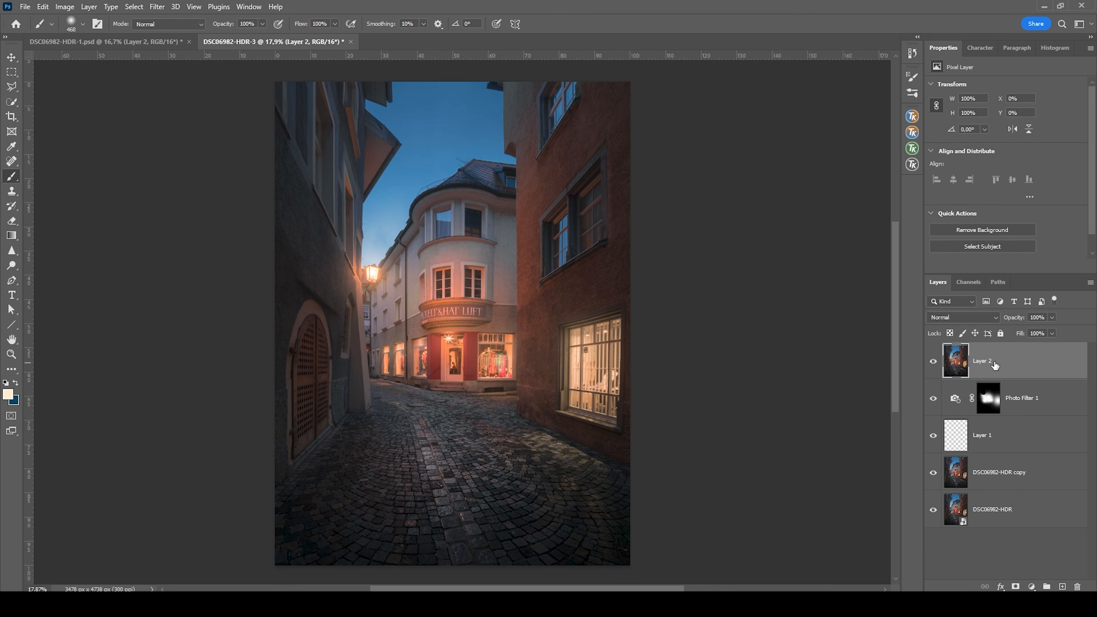
pyautogui.click(157, 6)
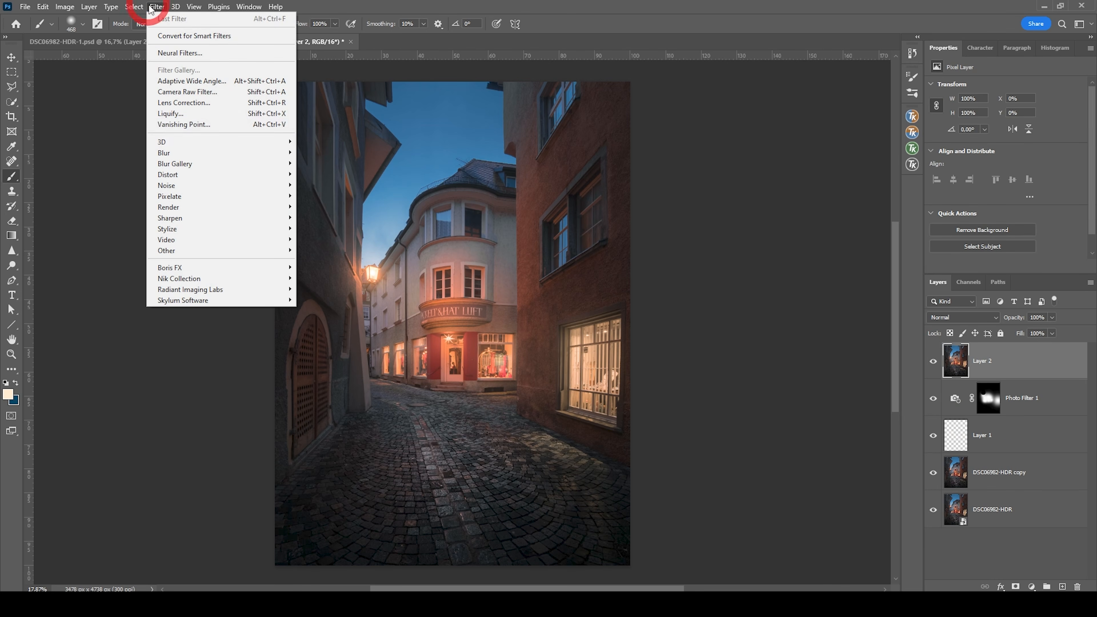
pyautogui.moveTo(216, 154)
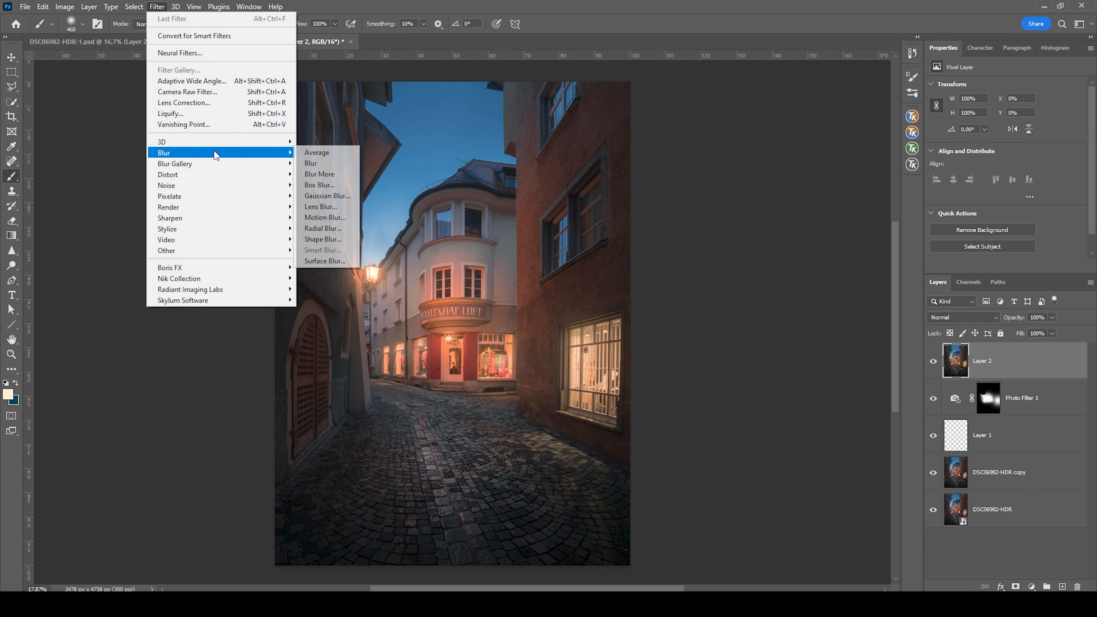
pyautogui.click(327, 195)
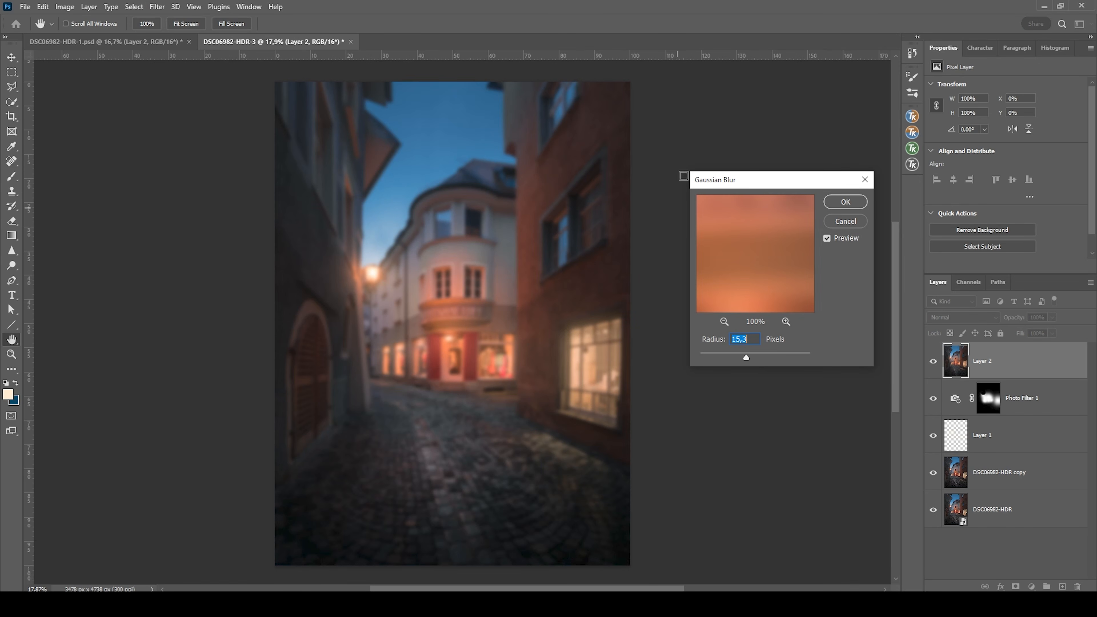
pyautogui.click(845, 201)
pyautogui.press('b')
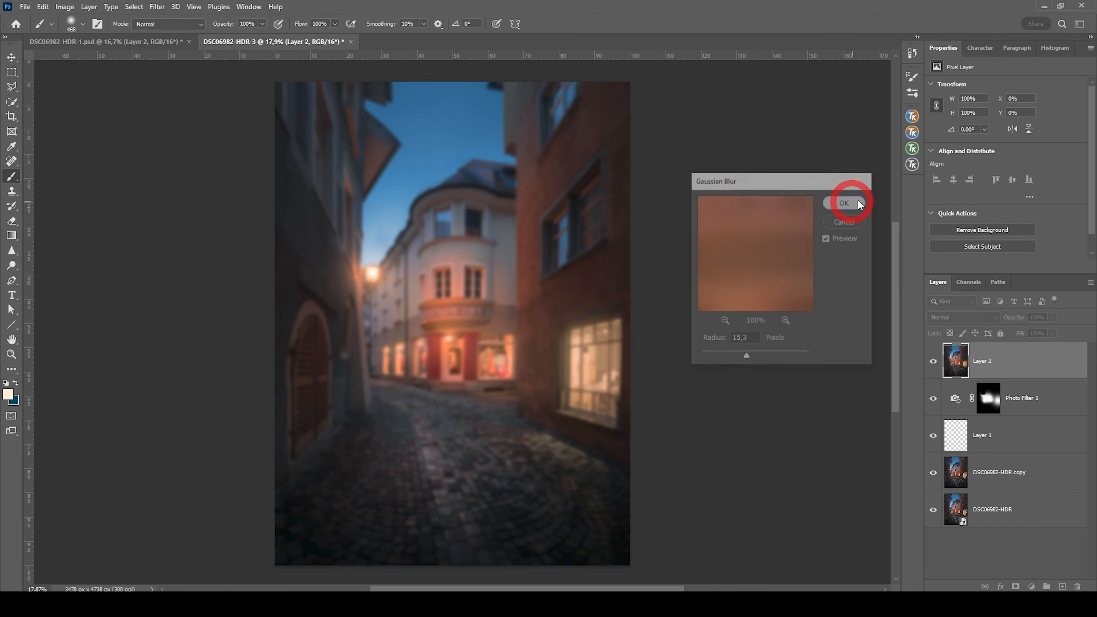
# Set the blurred layer's blend mode to Lighter Color and its opacity to 10%
pyautogui.click(952, 317)
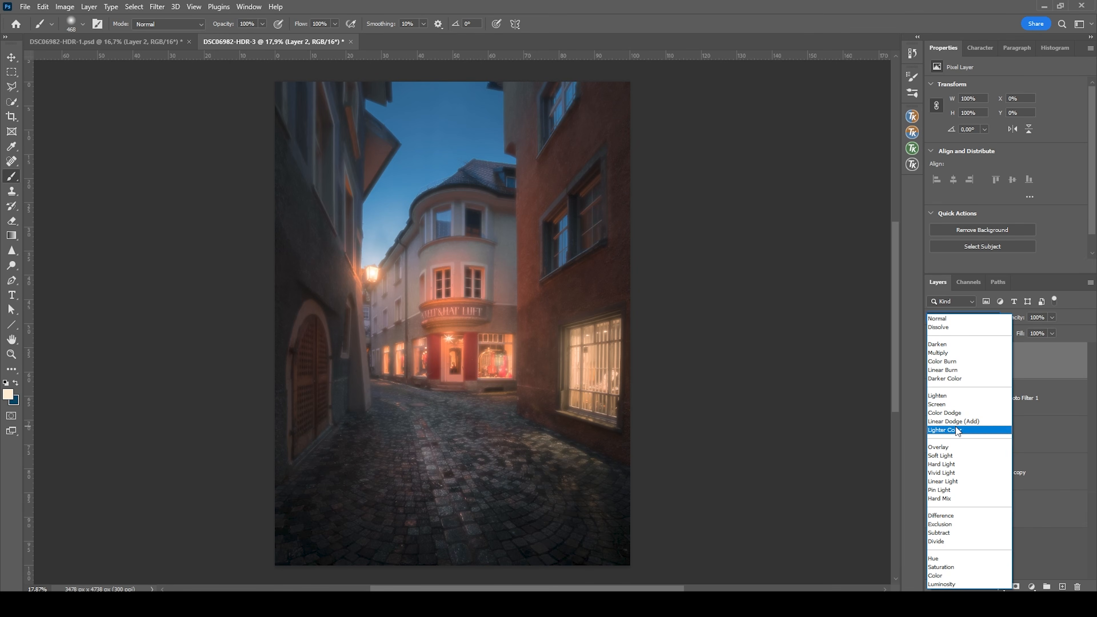
pyautogui.click(955, 430)
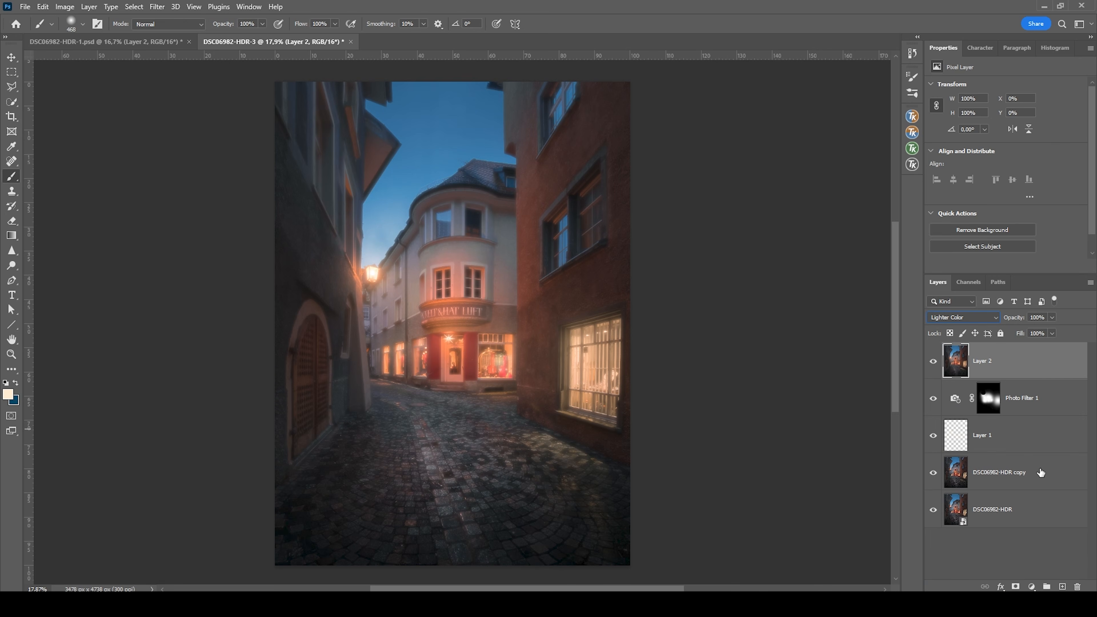
pyautogui.click(1052, 318)
pyautogui.moveTo(1020, 330); pyautogui.dragTo(1005, 329)
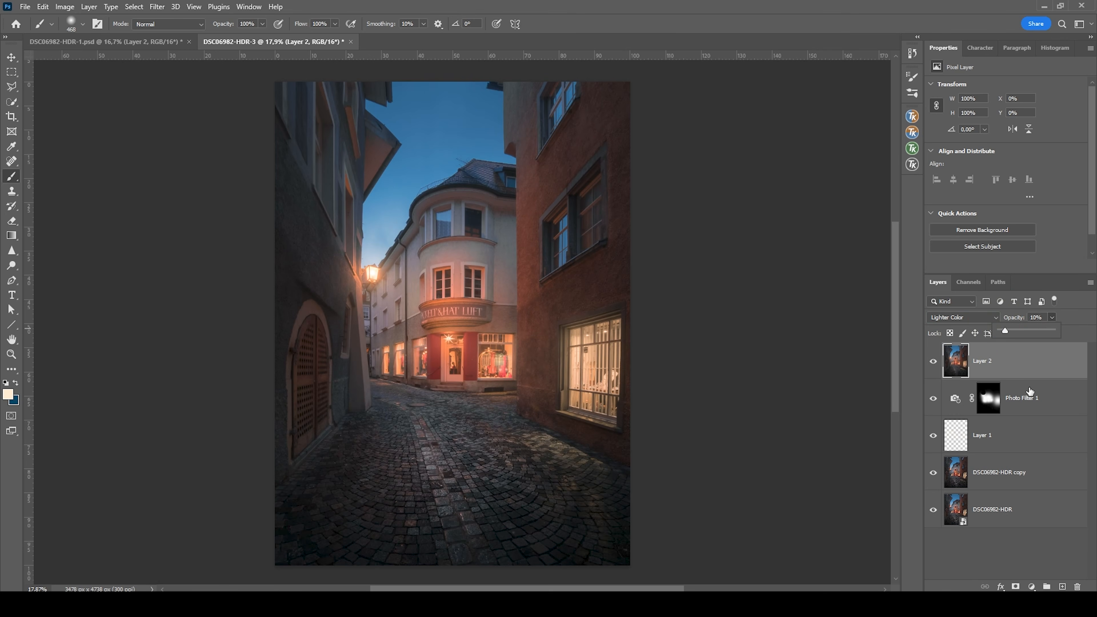
pyautogui.click(937, 367)
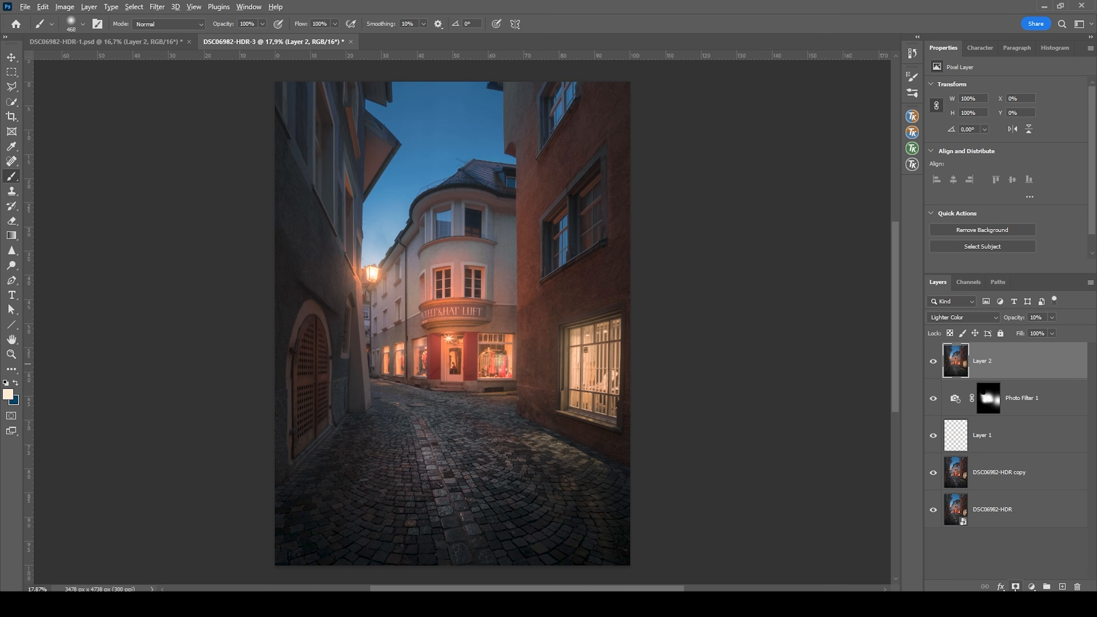
# Add a black mask to the blurred layer and paint white over the shop windows and around the street lamp
pyautogui.keyDown('alt'); pyautogui.click(1015, 587); pyautogui.keyUp('alt')
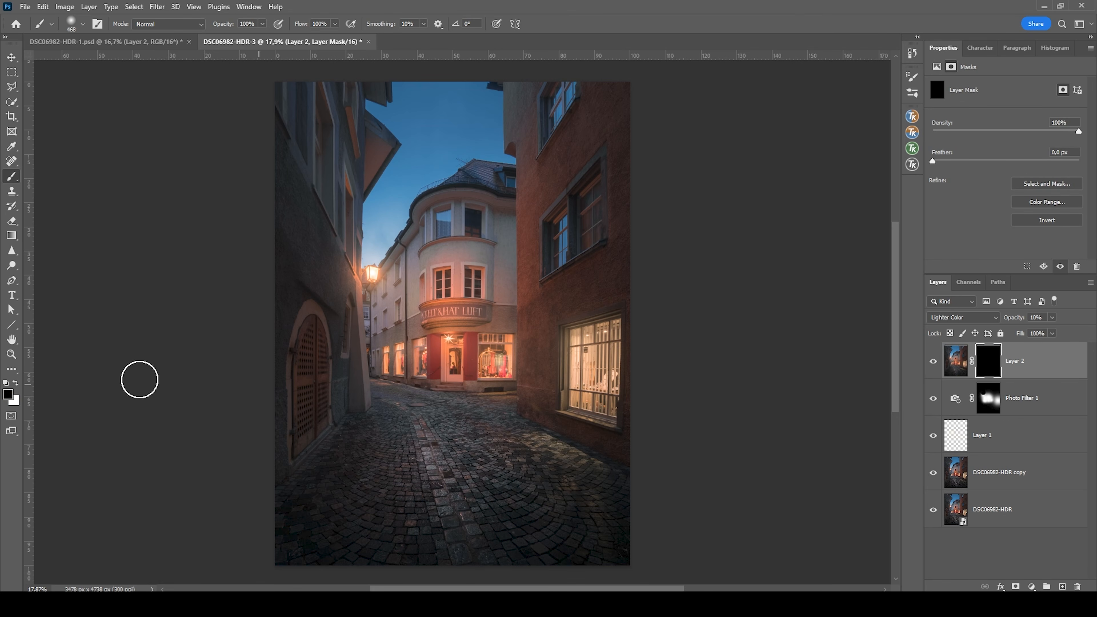
pyautogui.click(16, 383)
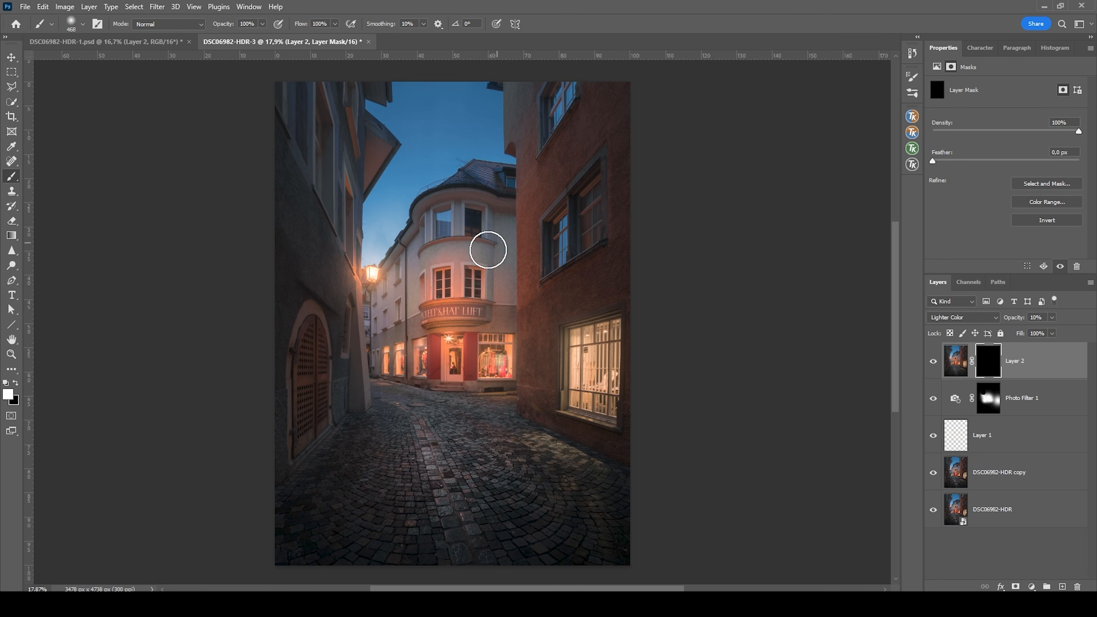
pyautogui.moveTo(378, 303); pyautogui.dragTo(404, 303)
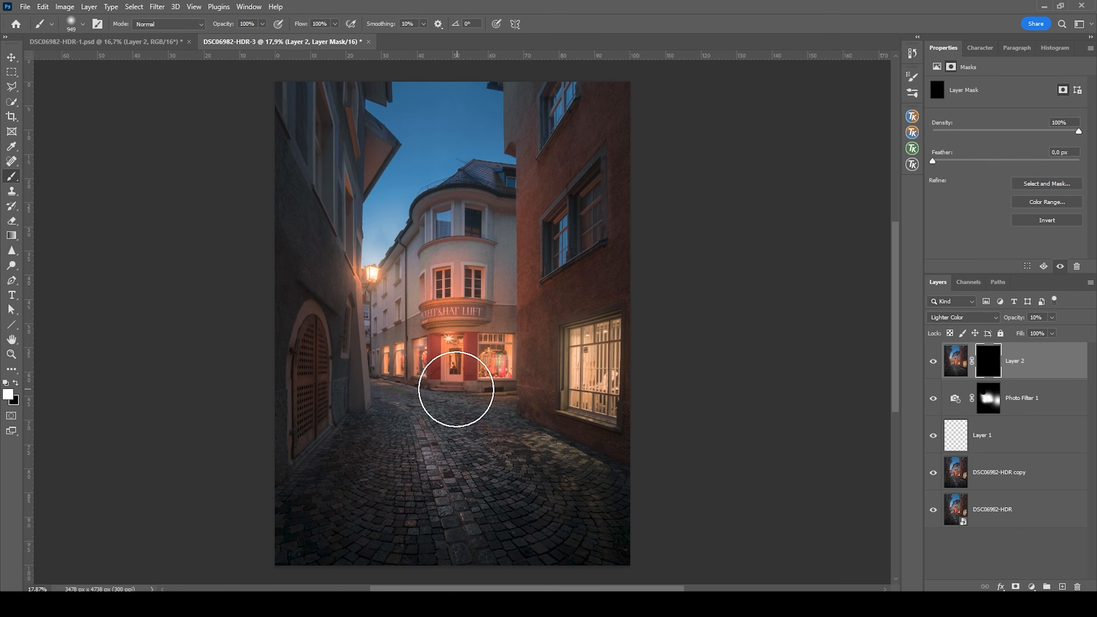
pyautogui.moveTo(393, 355)
pyautogui.mouseDown()
pyautogui.moveTo(440, 360)
pyautogui.moveTo(471, 344)
pyautogui.moveTo(463, 338)
pyautogui.mouseUp()
pyautogui.click(382, 290)
pyautogui.moveTo(410, 309); pyautogui.dragTo(388, 314)
pyautogui.click(370, 276)
# Reveal the blurred glow over the barred window and the central facade, and compare the image with the layer hidden
pyautogui.moveTo(598, 358); pyautogui.dragTo(616, 362)
pyautogui.click(597, 341)
pyautogui.click(588, 380)
pyautogui.click(485, 358)
pyautogui.click(457, 283)
pyautogui.click(933, 362)
pyautogui.click(934, 362)
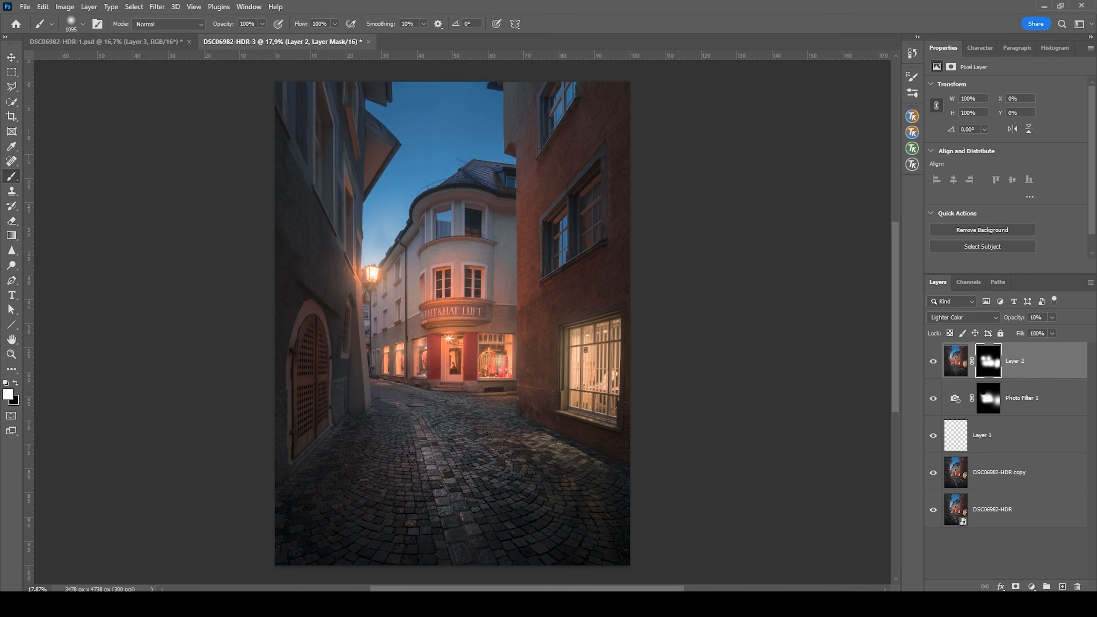
# Add a new empty layer in Overlay mode and open the TK RapidMask2 panel for luminosity masking
pyautogui.click(1063, 586)
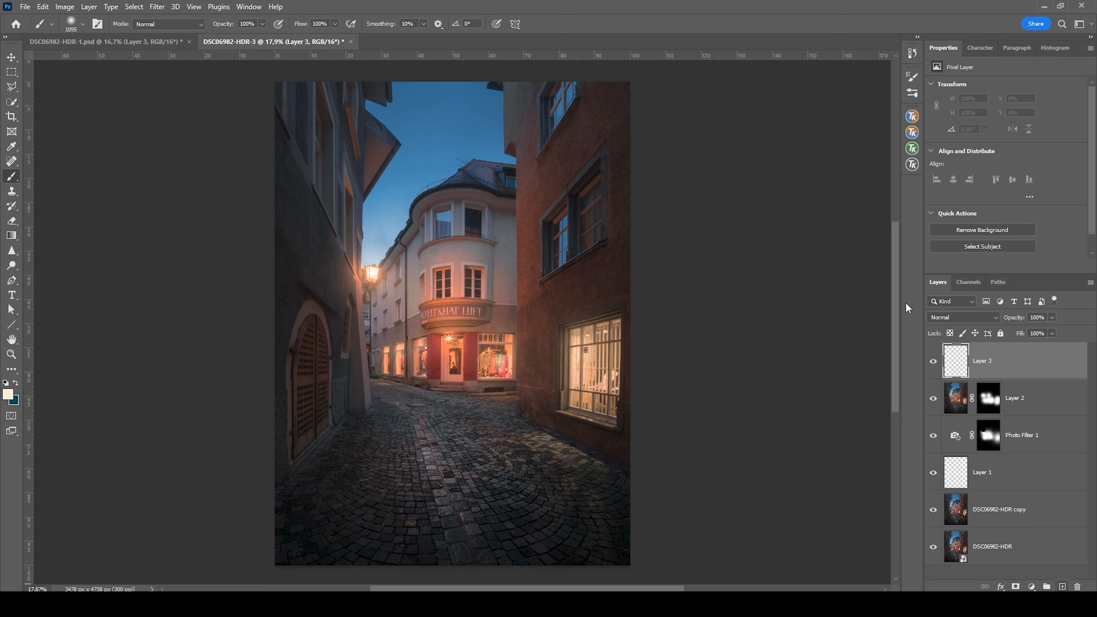
pyautogui.click(962, 317)
pyautogui.click(950, 450)
pyautogui.click(912, 149)
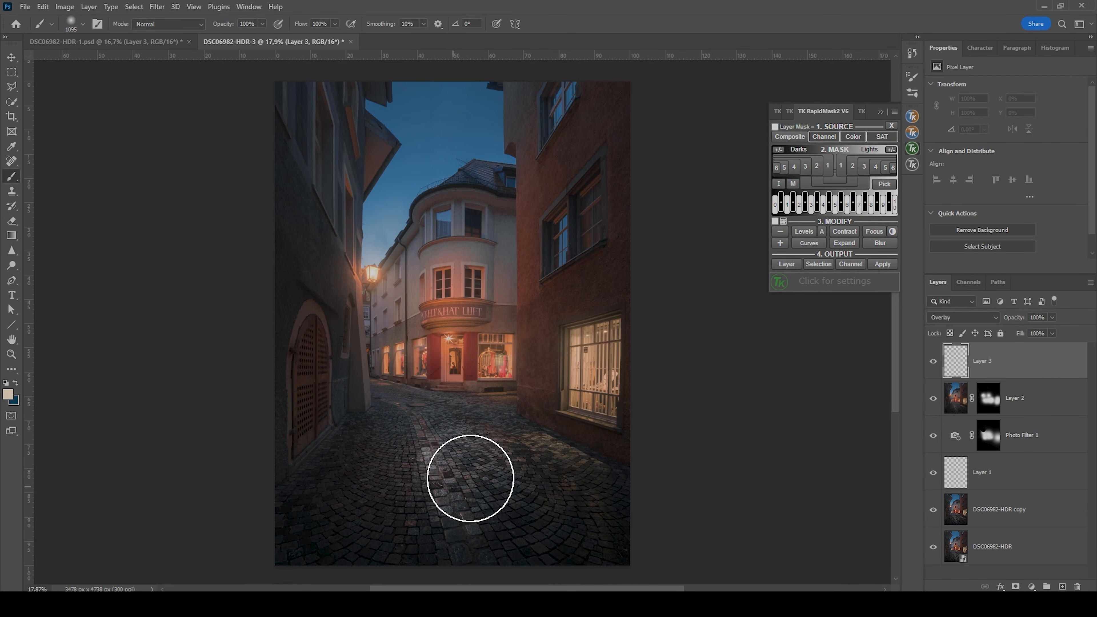
pyautogui.moveTo(451, 330)
pyautogui.mouseDown()
pyautogui.moveTo(456, 313)
pyautogui.moveTo(435, 285)
pyautogui.moveTo(417, 306)
pyautogui.moveTo(458, 348)
pyautogui.moveTo(458, 338)
pyautogui.mouseUp()
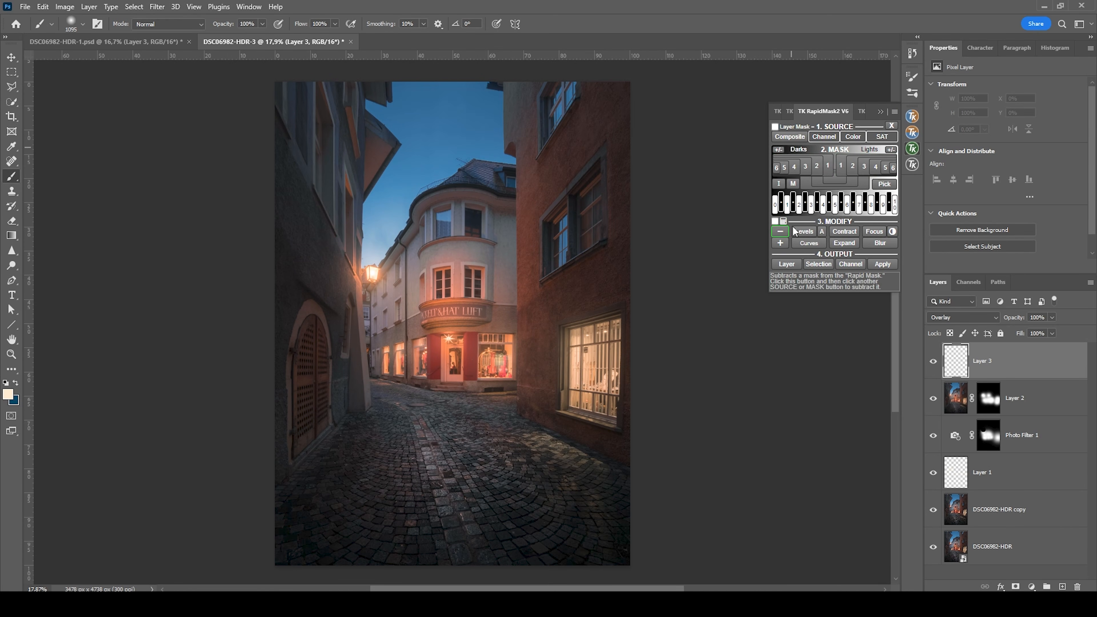
# Try the Lights luminosity masks and apply Lights-1 as a layer mask to the empty Overlay layer
pyautogui.click(841, 166)
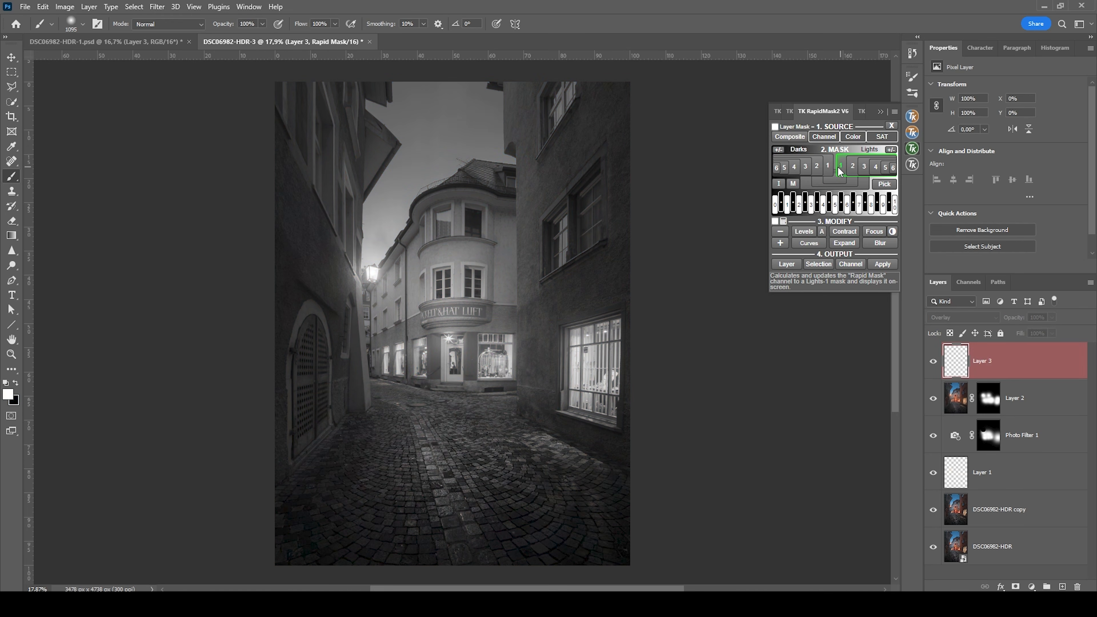
pyautogui.click(851, 169)
pyautogui.click(842, 168)
pyautogui.click(776, 127)
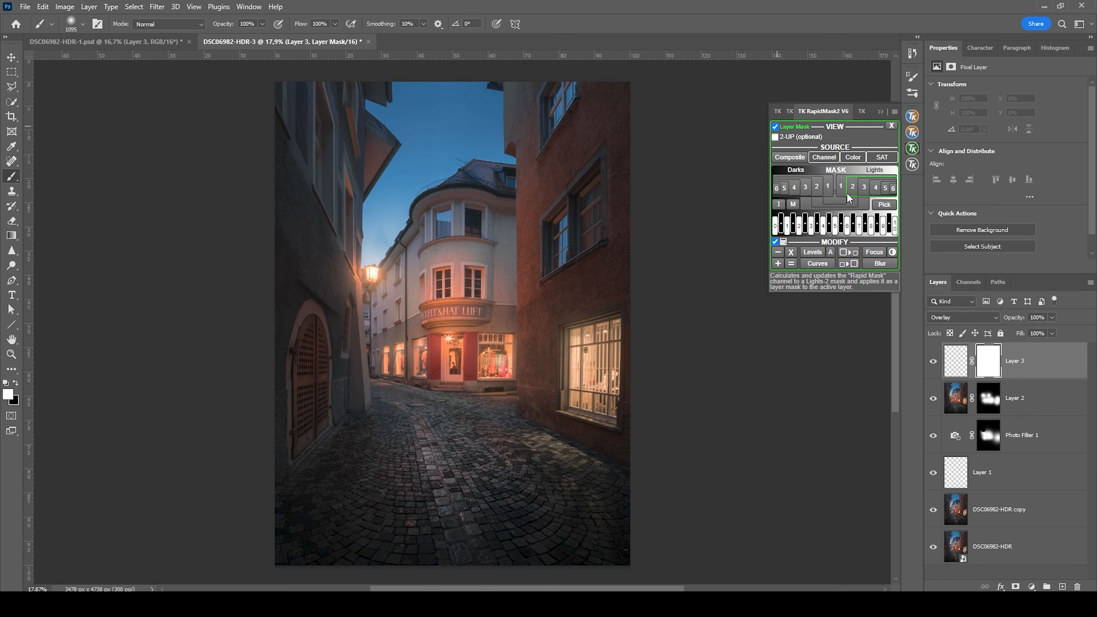
pyautogui.click(844, 188)
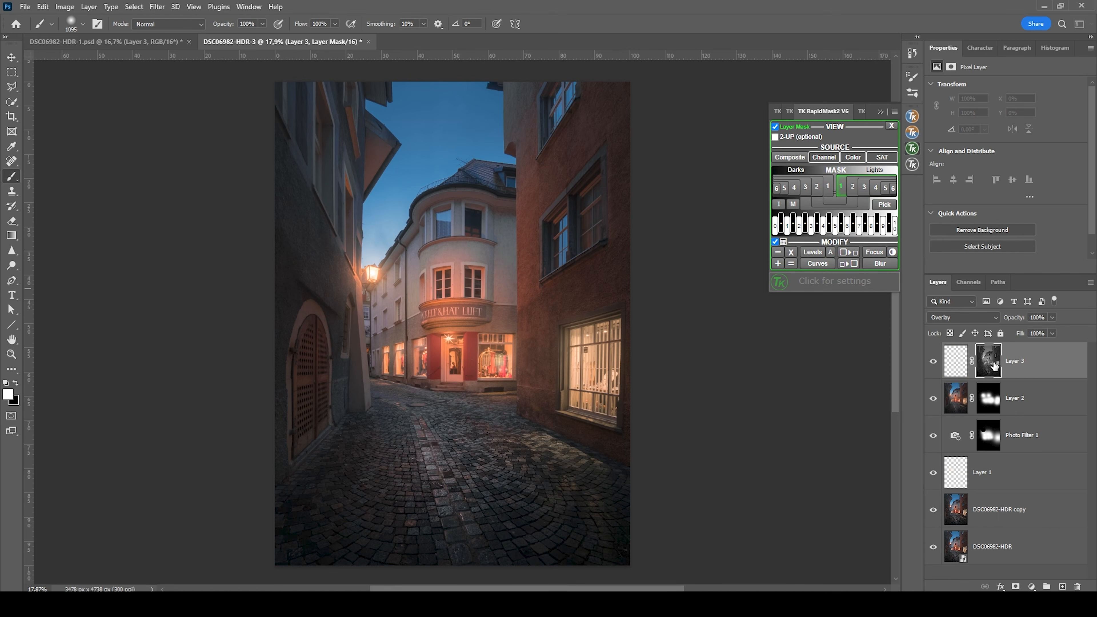
# Target the Overlay layer's pixels, set the foreground colour to ffffff and lower the brush opacity to 38%
pyautogui.click(955, 361)
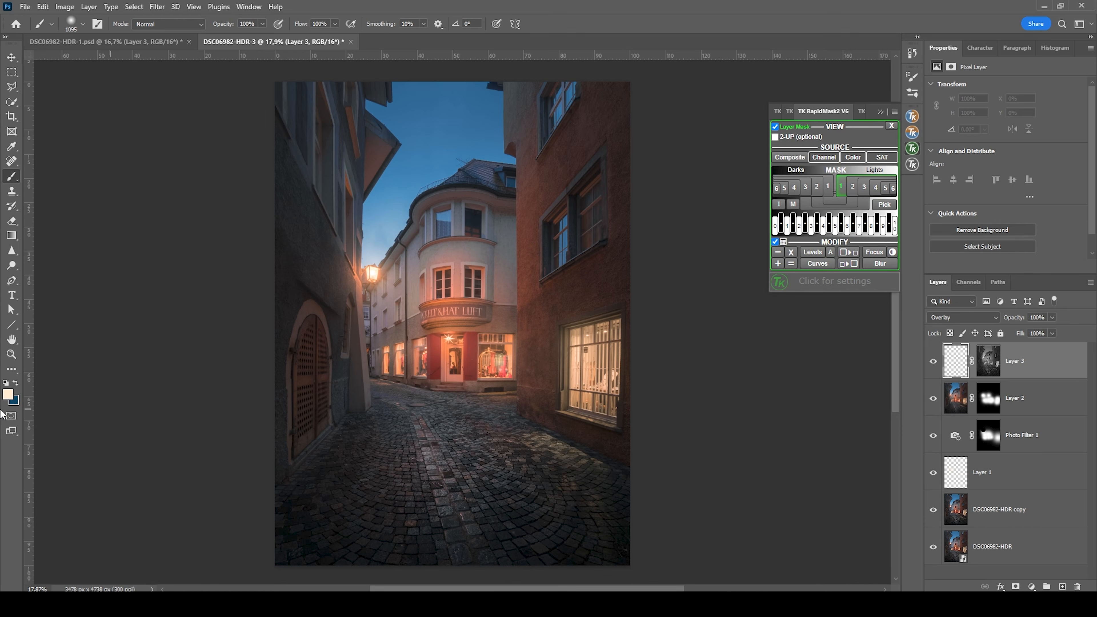
pyautogui.click(7, 394)
pyautogui.write('ffffff')
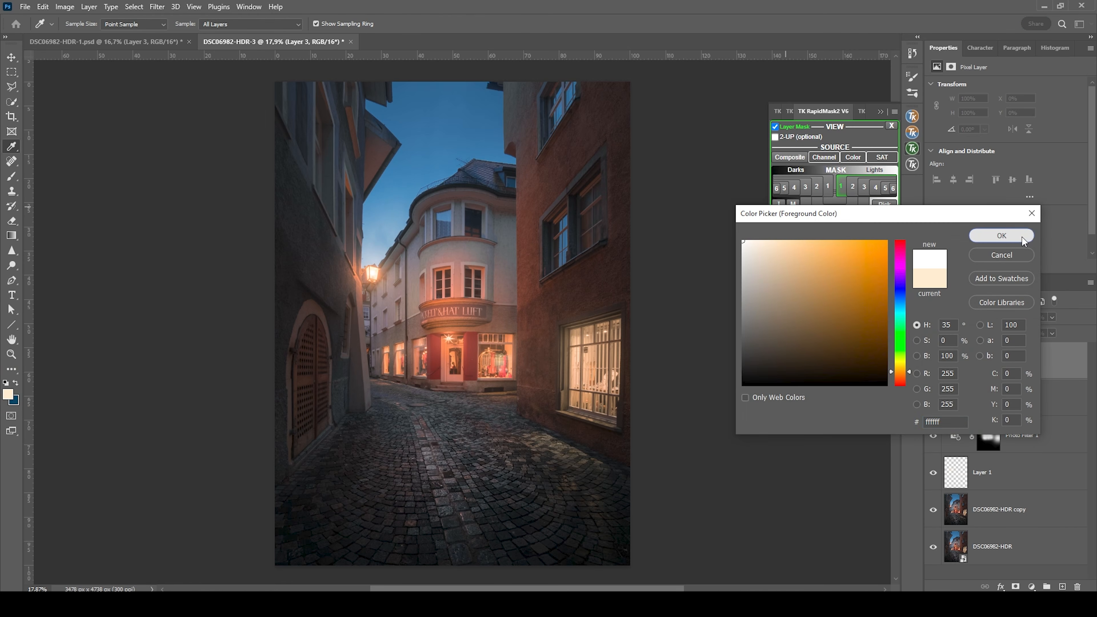
pyautogui.click(1001, 236)
pyautogui.click(262, 24)
pyautogui.moveTo(263, 36); pyautogui.dragTo(231, 38)
pyautogui.click(387, 7)
# Paint white light over the middle of the cobblestone street with a soft brush of about 1251 px
pyautogui.keyDown('alt'); pyautogui.rightClick(465, 450); pyautogui.keyUp('alt')
pyautogui.click(440, 457)
pyautogui.click(482, 459)
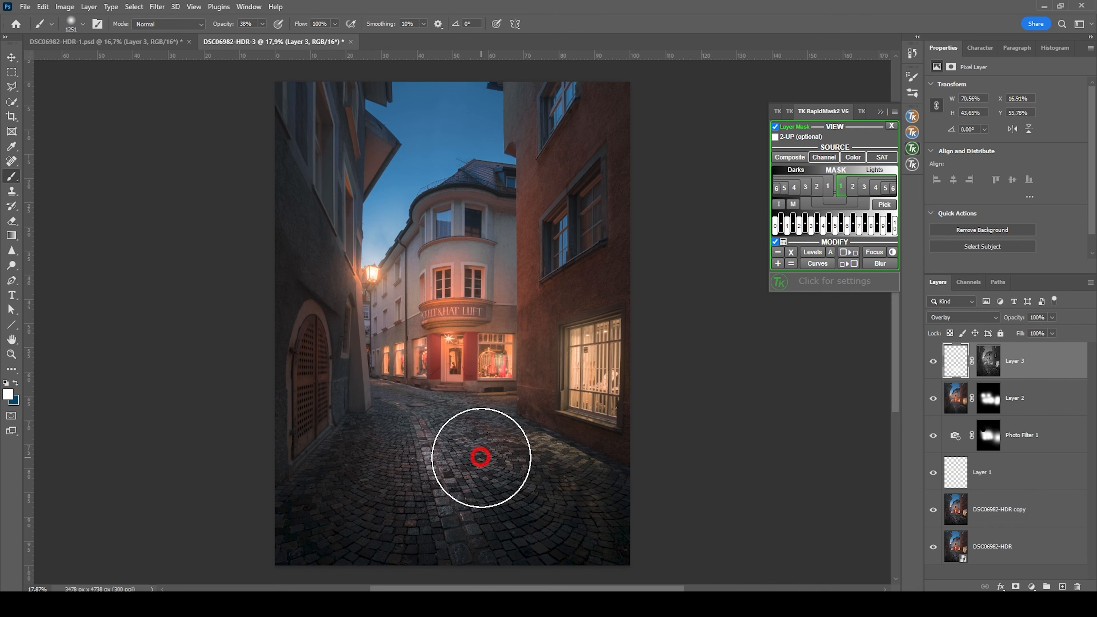
pyautogui.click(501, 454)
pyautogui.click(427, 475)
pyautogui.click(418, 456)
pyautogui.click(468, 480)
# Brighten the far cobblestones and central facade with a brush of about 703 px, and compare the image with the layer hidden
pyautogui.keyDown('alt'); pyautogui.rightClick(428, 432); pyautogui.keyUp('alt')
pyautogui.click(440, 415)
pyautogui.click(418, 401)
pyautogui.click(399, 387)
pyautogui.click(459, 406)
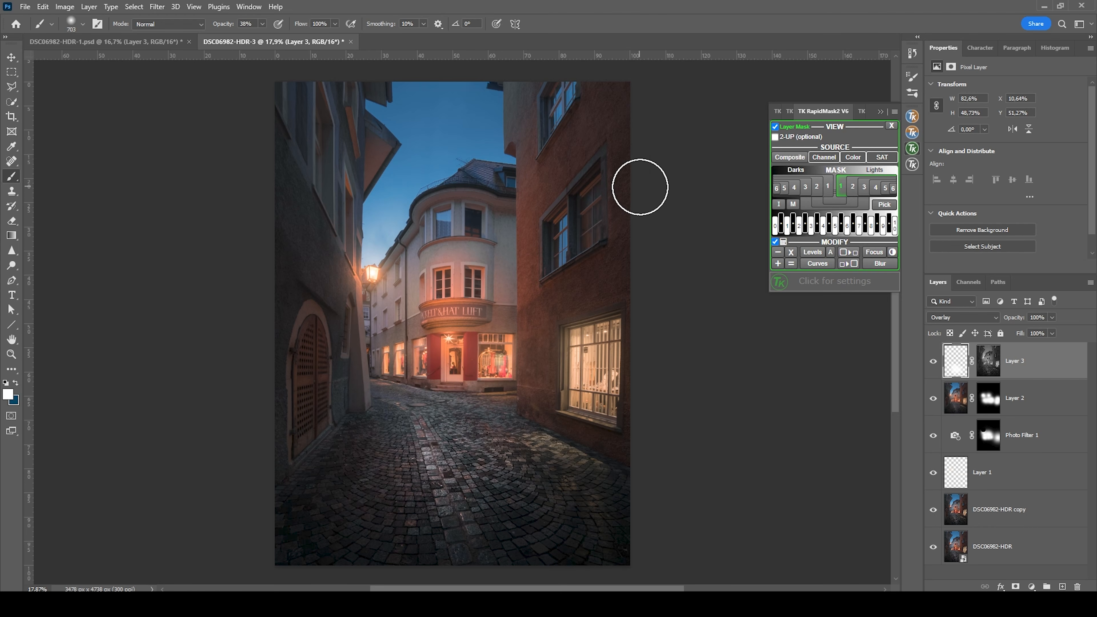
pyautogui.click(479, 415)
pyautogui.click(398, 386)
pyautogui.click(445, 292)
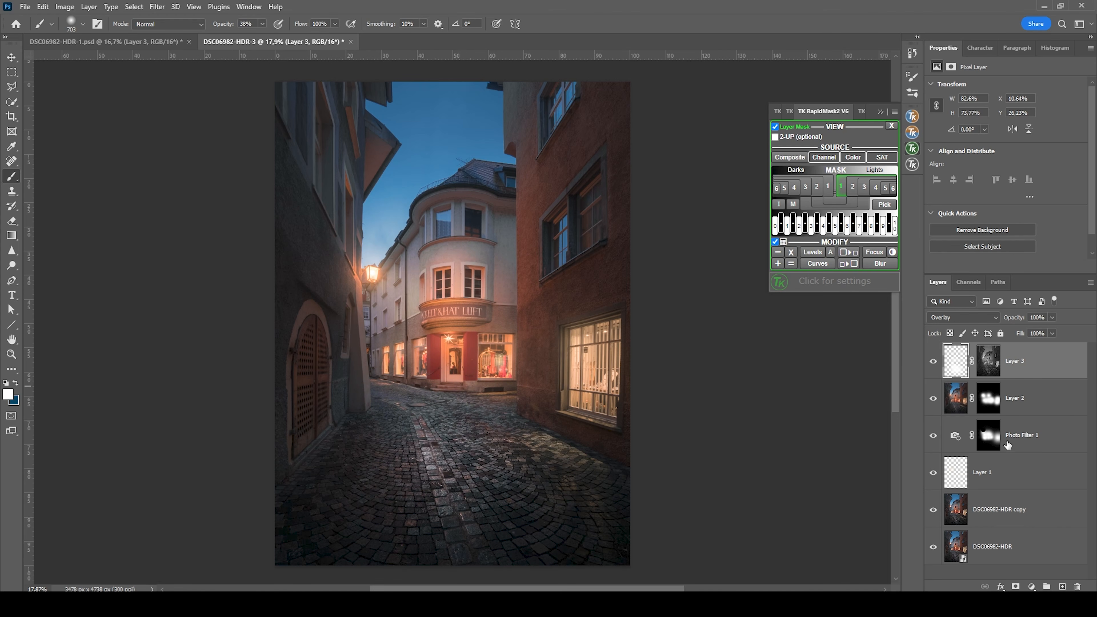
pyautogui.click(934, 363)
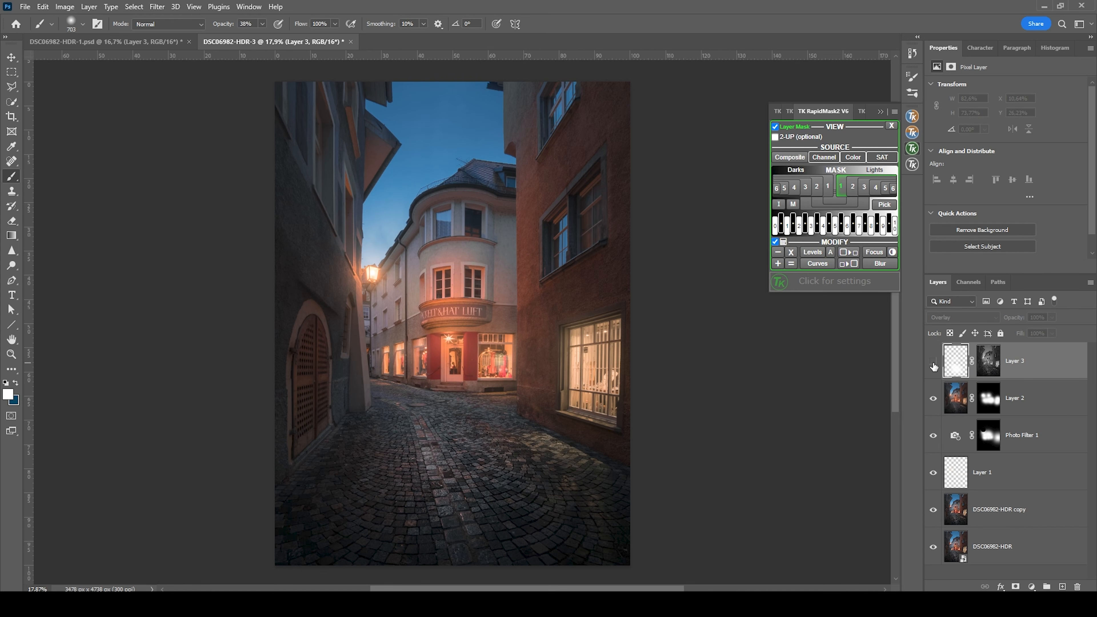
pyautogui.click(933, 365)
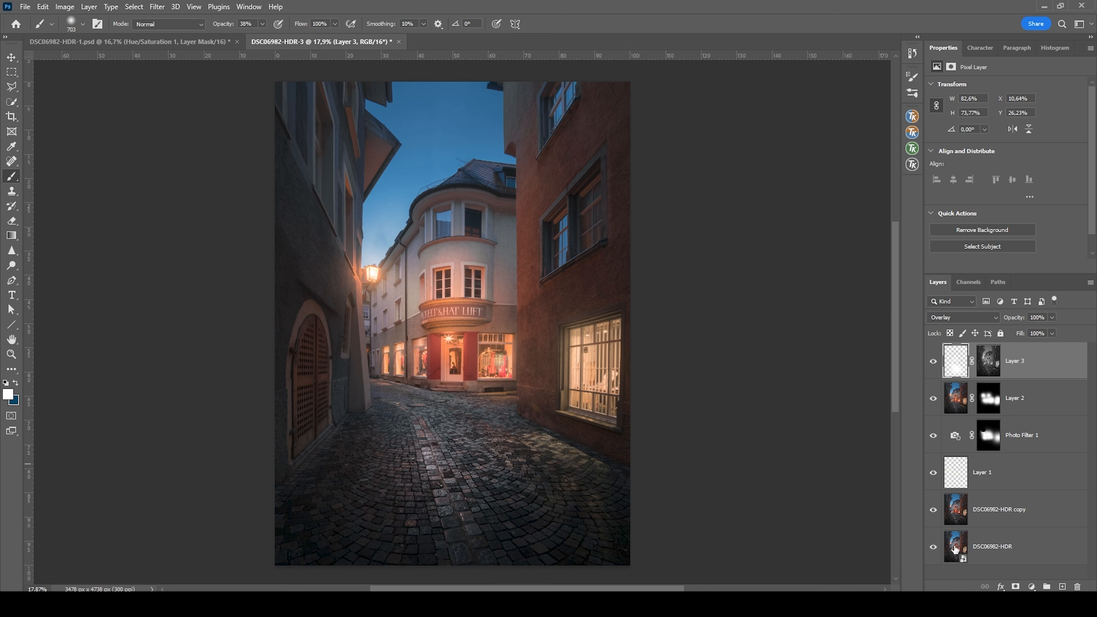
# Add a Hue/Saturation adjustment layer, shift the hue of the Cyans slightly towards blue and reduce their lightness
pyautogui.click(1033, 587)
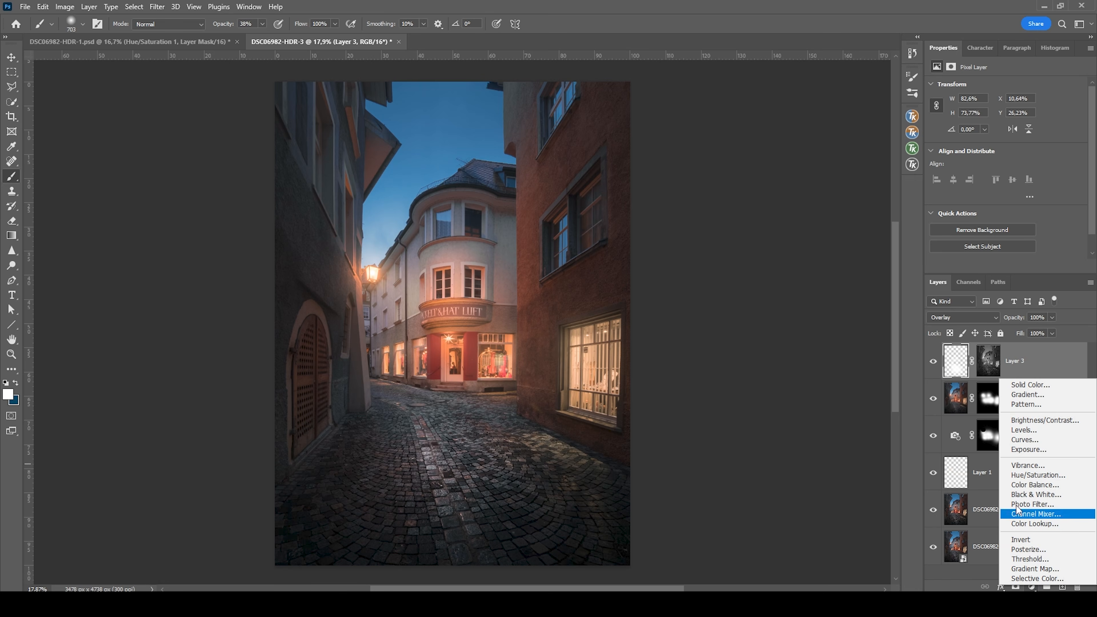
pyautogui.click(1031, 476)
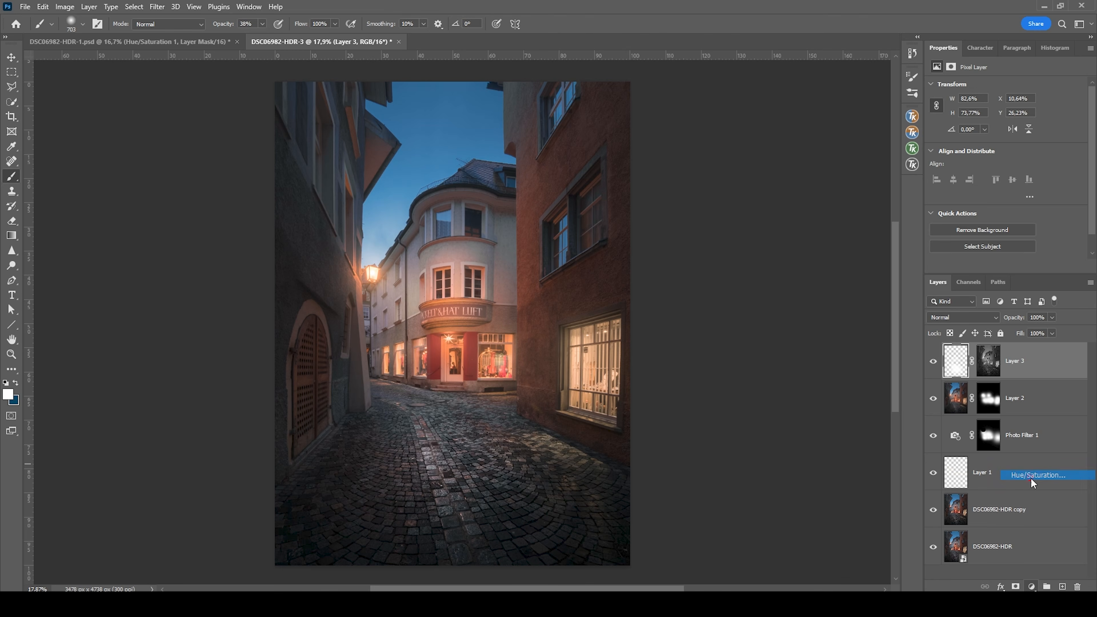
pyautogui.click(980, 101)
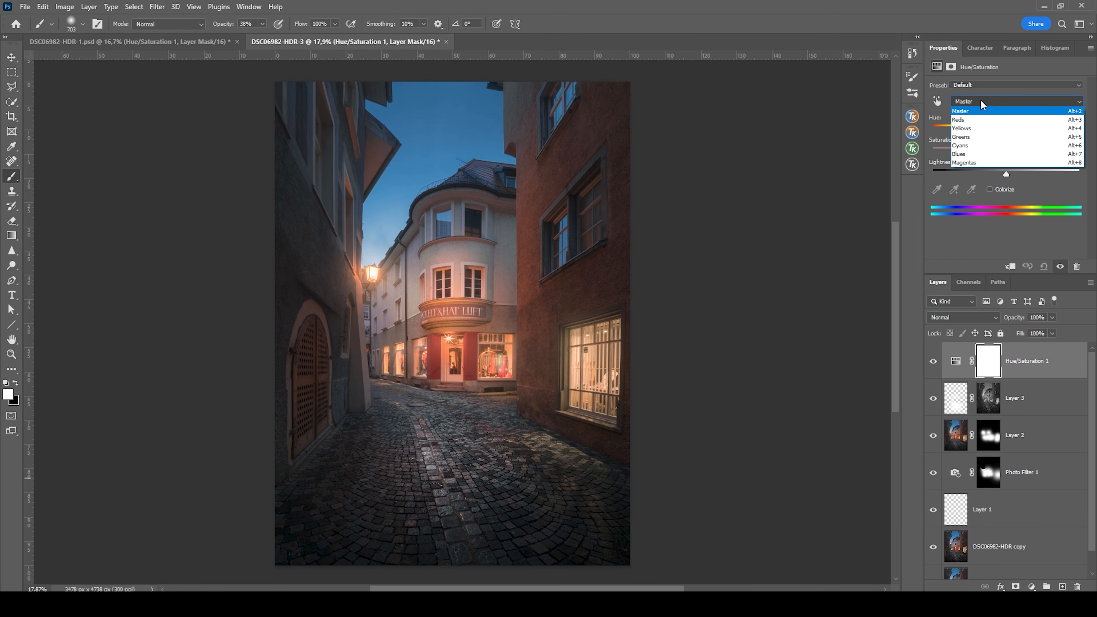
pyautogui.click(967, 146)
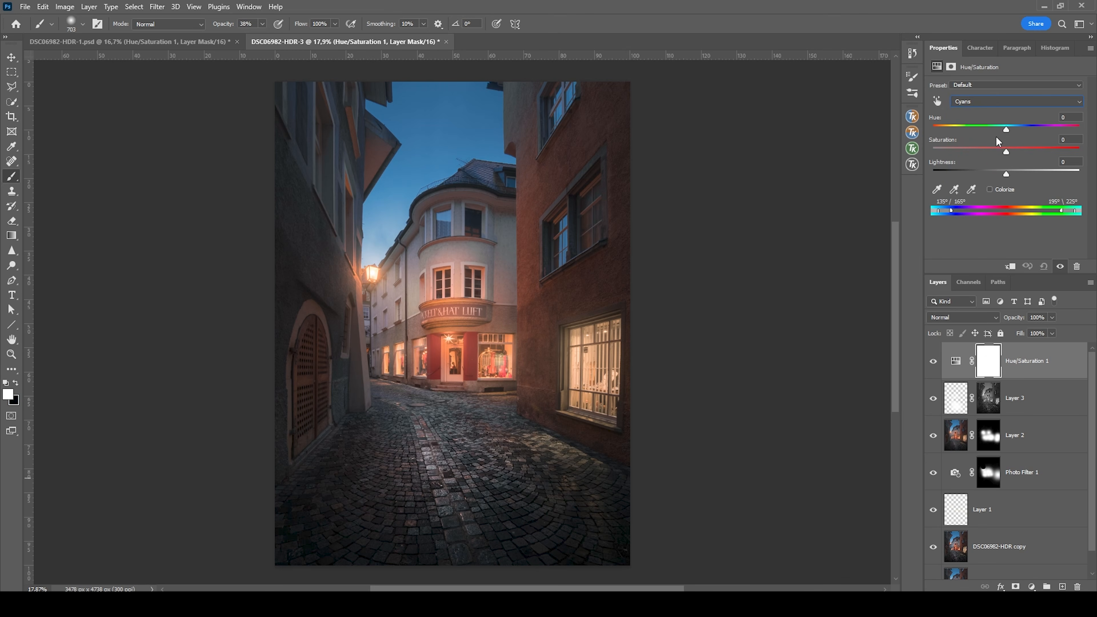
pyautogui.moveTo(1006, 127); pyautogui.dragTo(1009, 128)
pyautogui.click(1016, 128)
pyautogui.moveTo(1002, 171)
pyautogui.mouseDown()
pyautogui.moveTo(951, 173)
pyautogui.moveTo(992, 174)
pyautogui.mouseUp()
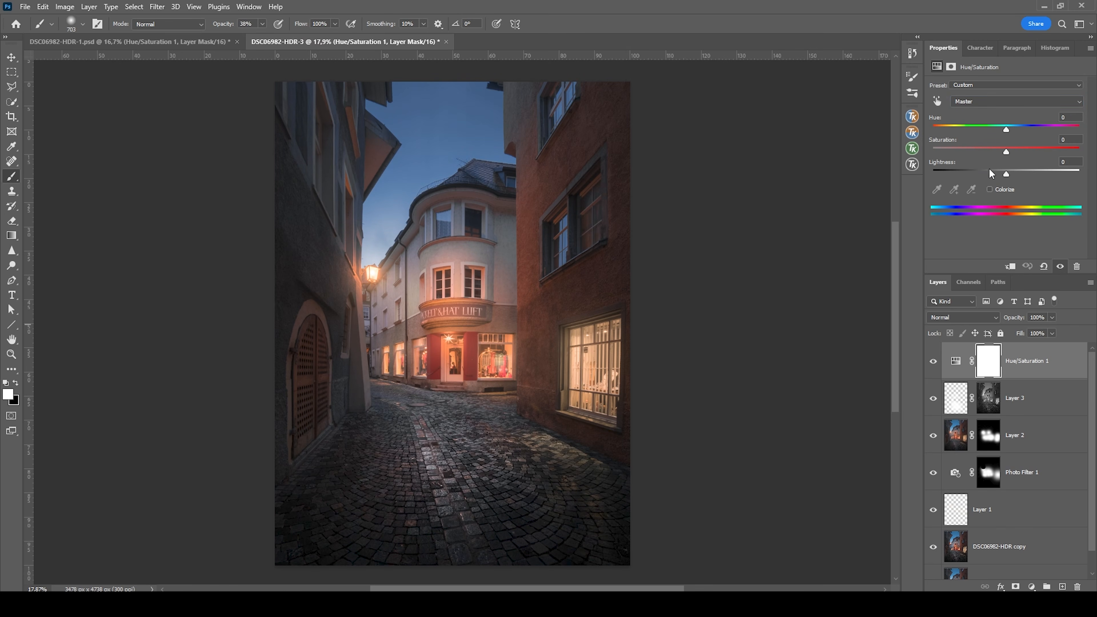
# Reduce the saturation of the Blues in the Hue/Saturation adjustment and compare the image with the adjustment hidden
pyautogui.click(980, 99)
pyautogui.click(978, 145)
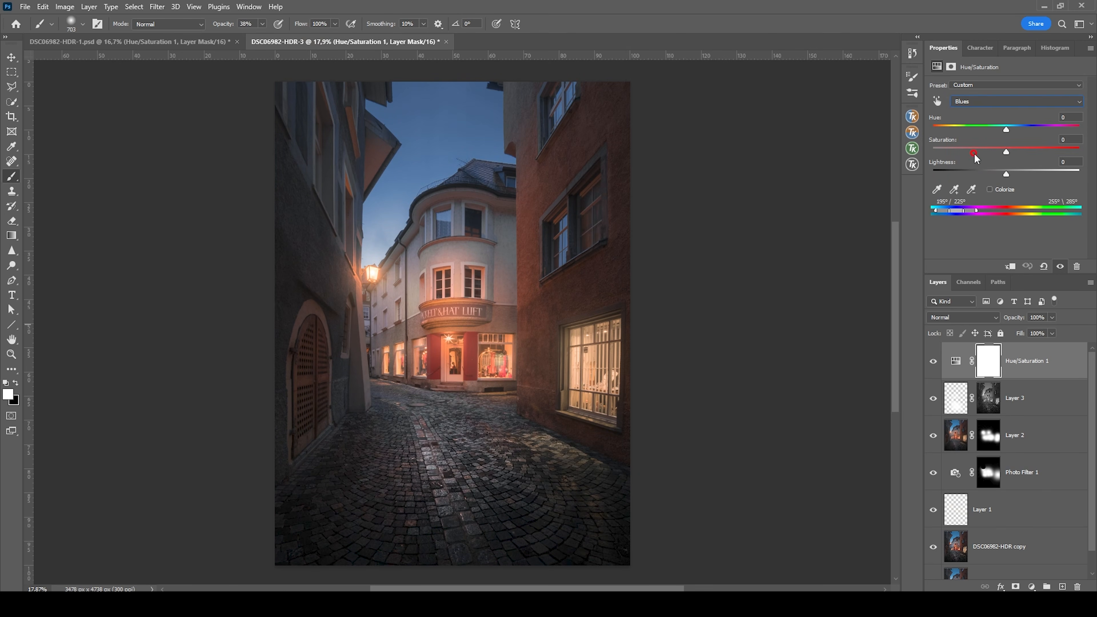
pyautogui.moveTo(982, 150); pyautogui.dragTo(983, 151)
pyautogui.moveTo(975, 154); pyautogui.dragTo(977, 153)
pyautogui.click(955, 363)
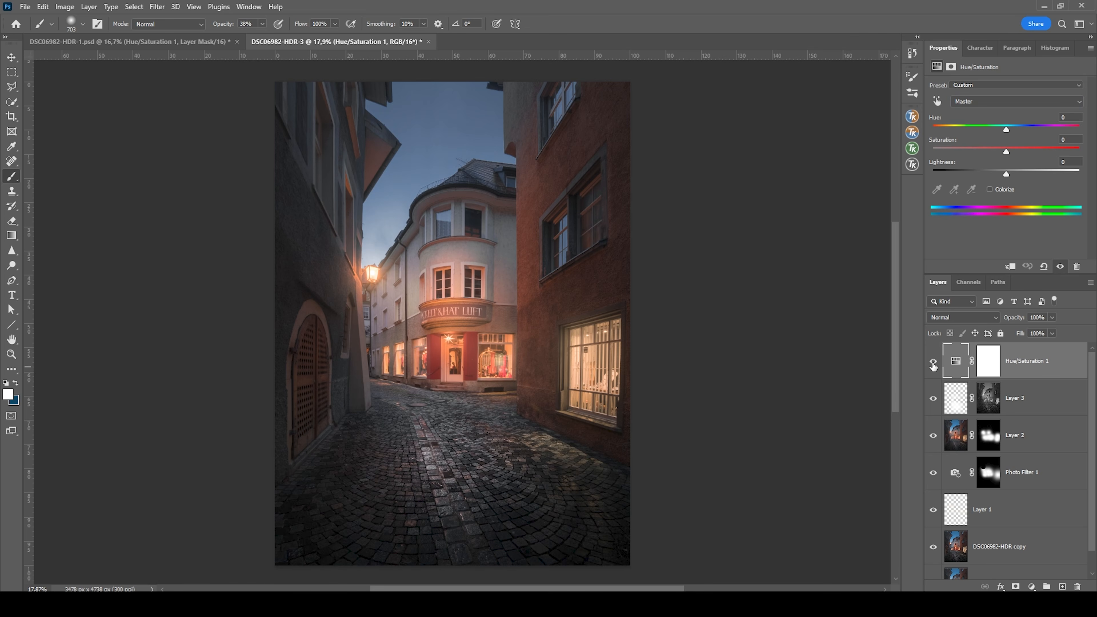
pyautogui.click(934, 364)
pyautogui.click(933, 363)
pyautogui.click(933, 368)
pyautogui.click(934, 367)
# Select the sky automatically from the DSC06982-HDR copy layer
pyautogui.scroll(-1, 979, 487)
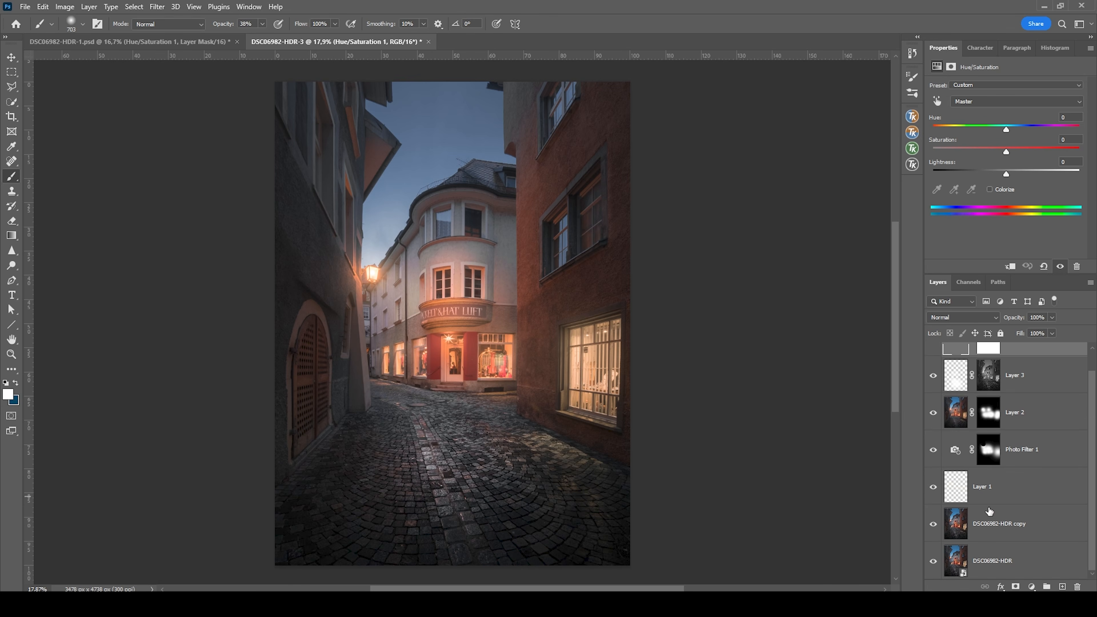
pyautogui.click(975, 528)
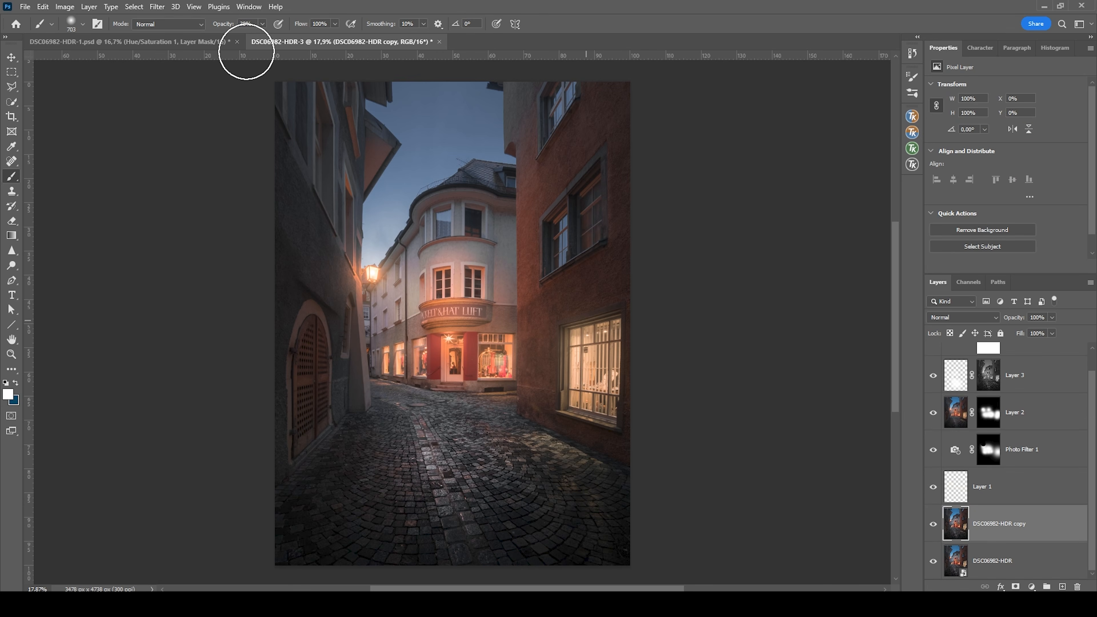
pyautogui.click(129, 7)
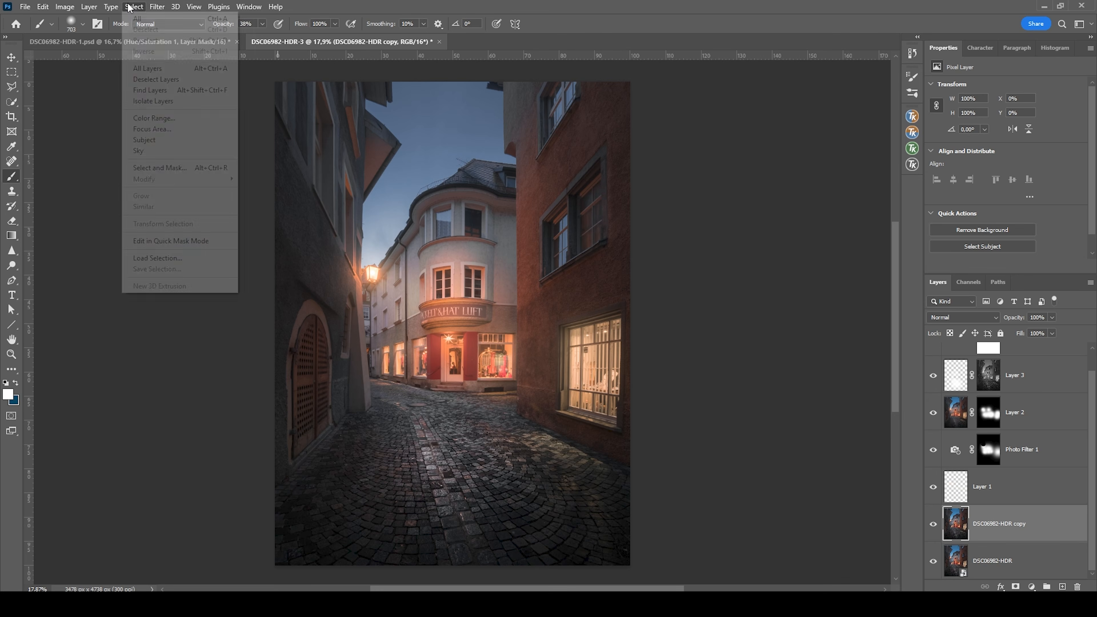
pyautogui.click(177, 151)
# Add a new empty layer above Hue/Saturation 1 and mask it with the sky selection
pyautogui.scroll(1, 1029, 363)
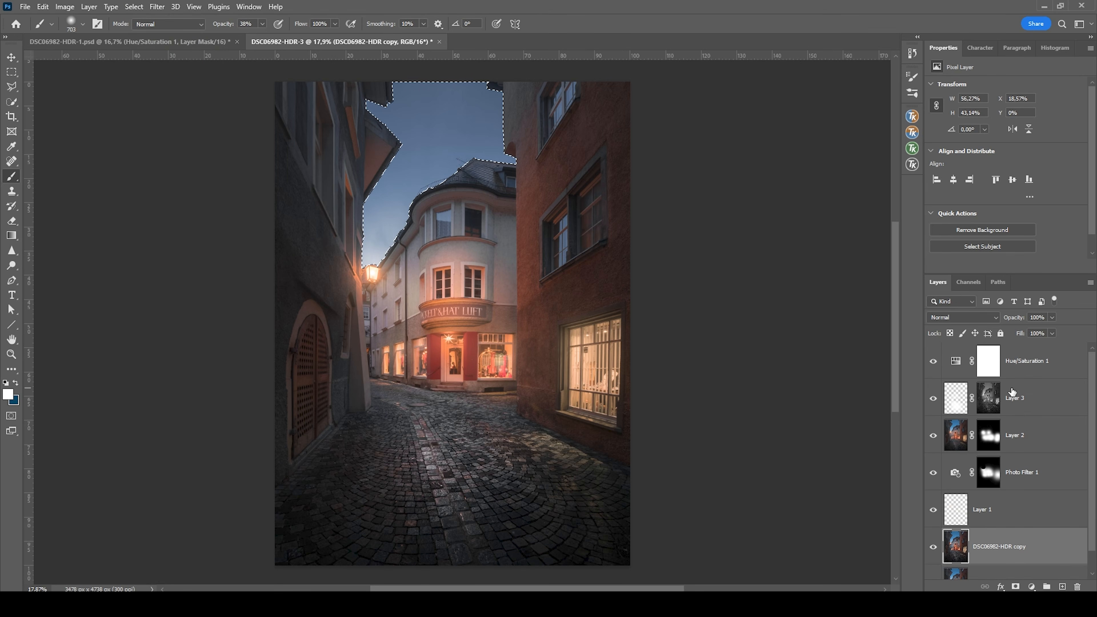
pyautogui.click(1029, 362)
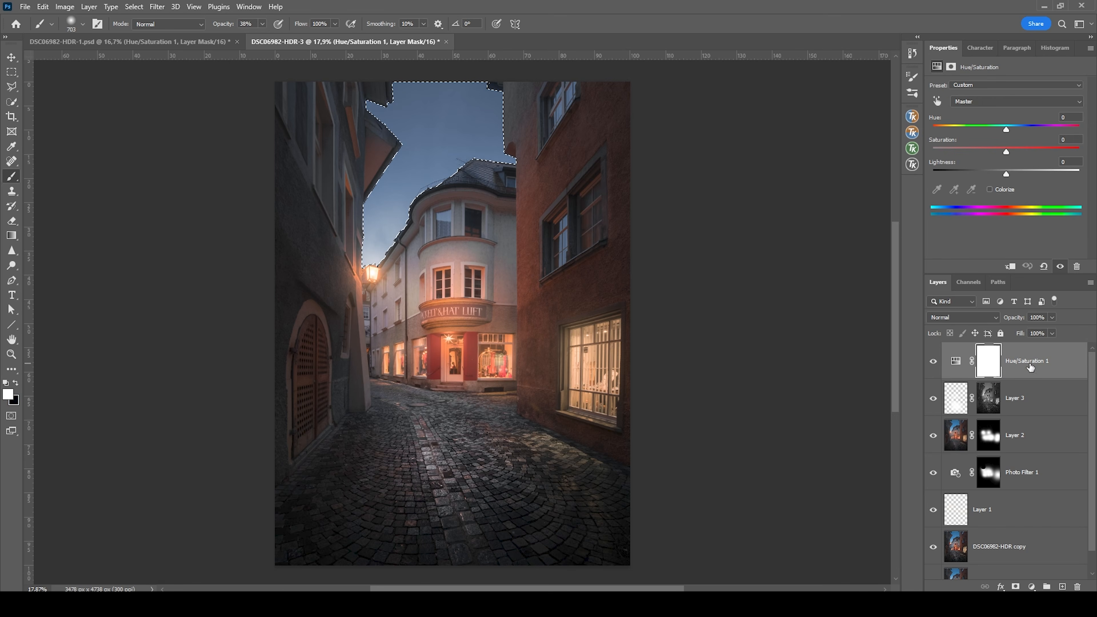
pyautogui.click(1062, 586)
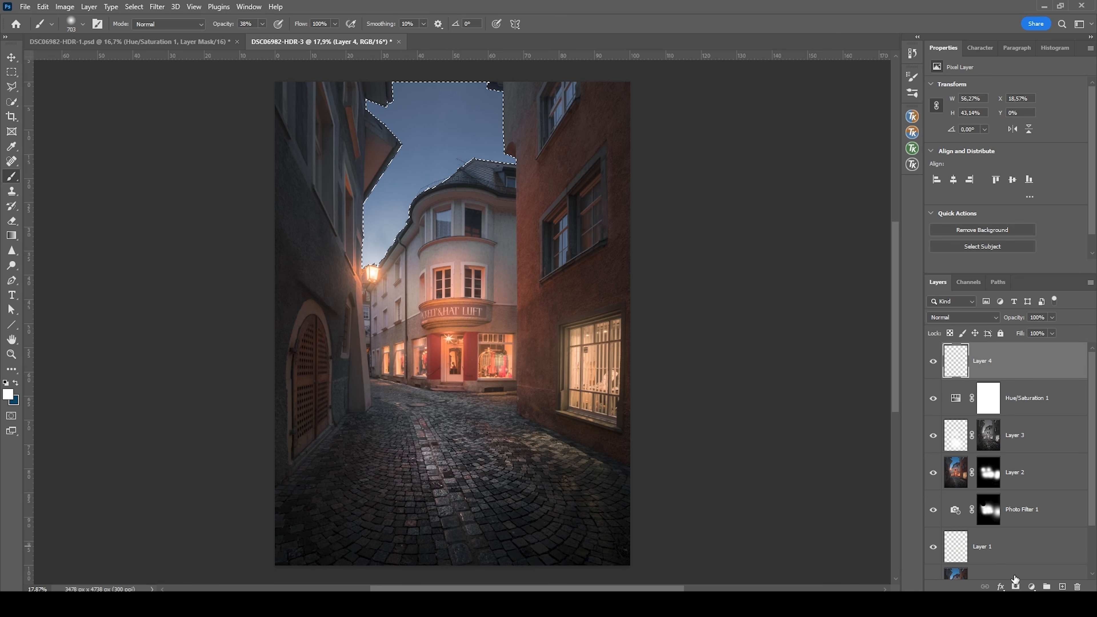
pyautogui.click(1015, 587)
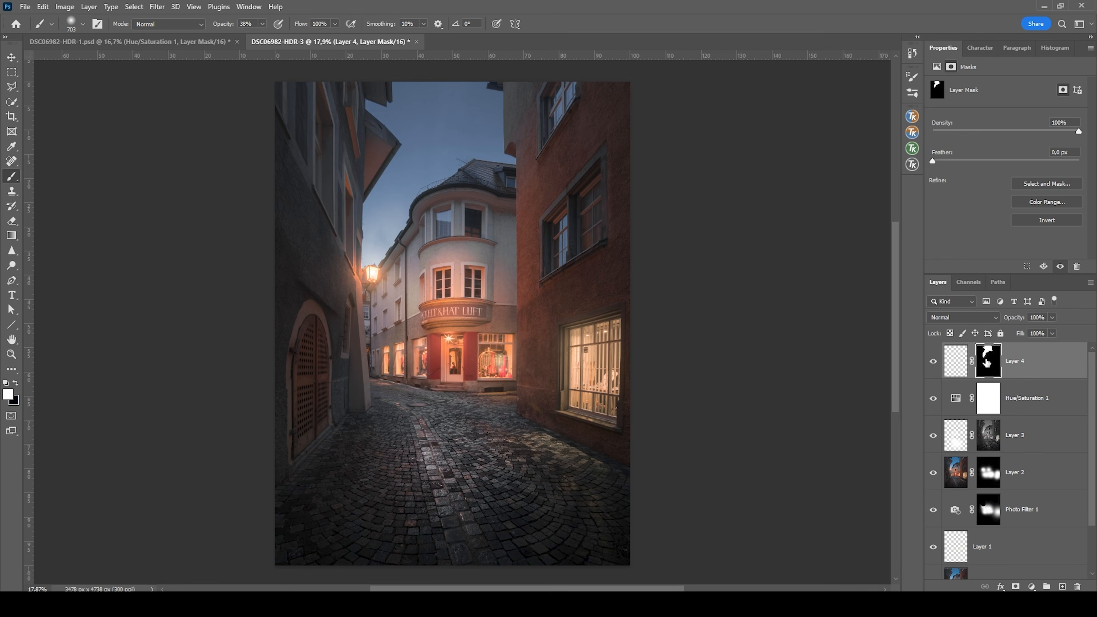
# Set the sky-masked layer to Overlay and draw a 000000-to-transparent linear gradient from the image's upper edge down over the sky
pyautogui.click(955, 360)
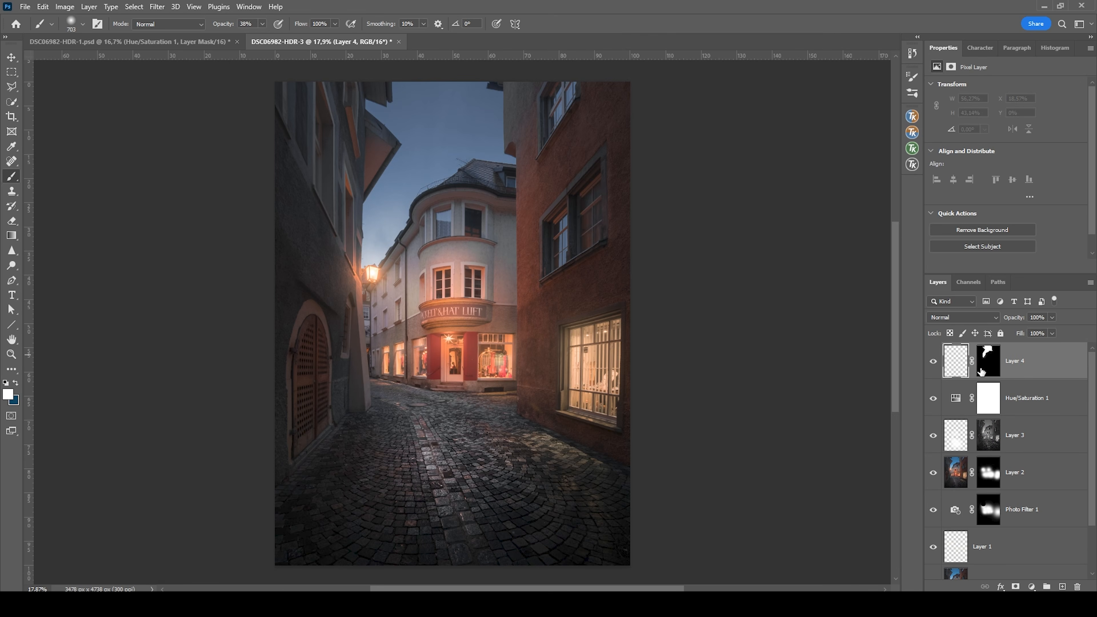
pyautogui.click(957, 322)
pyautogui.click(957, 448)
pyautogui.click(11, 235)
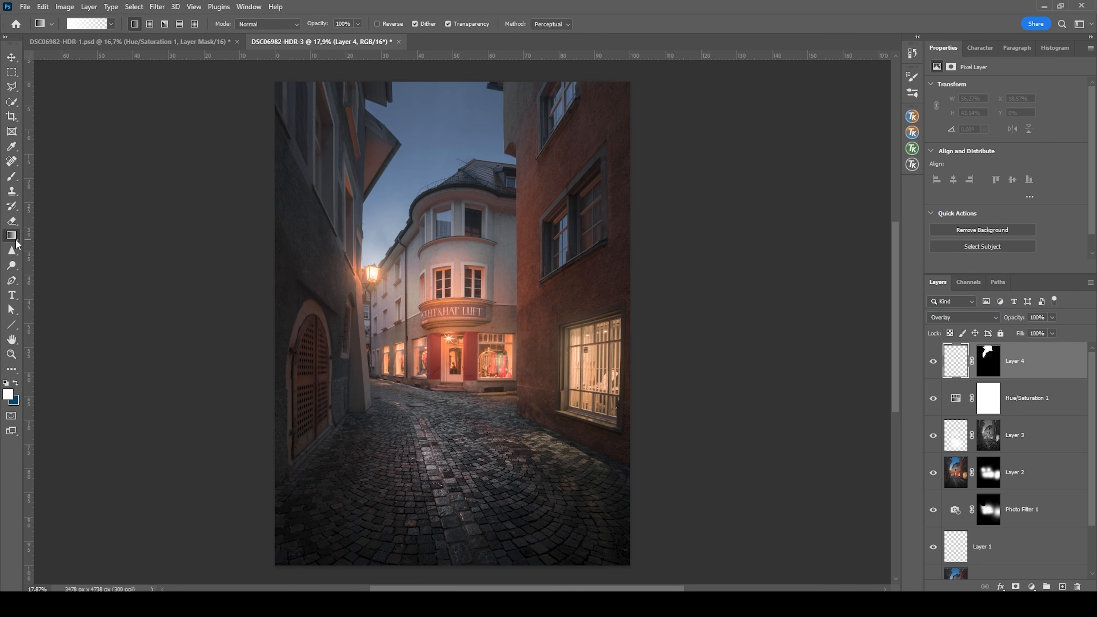
pyautogui.click(8, 394)
pyautogui.write('000000')
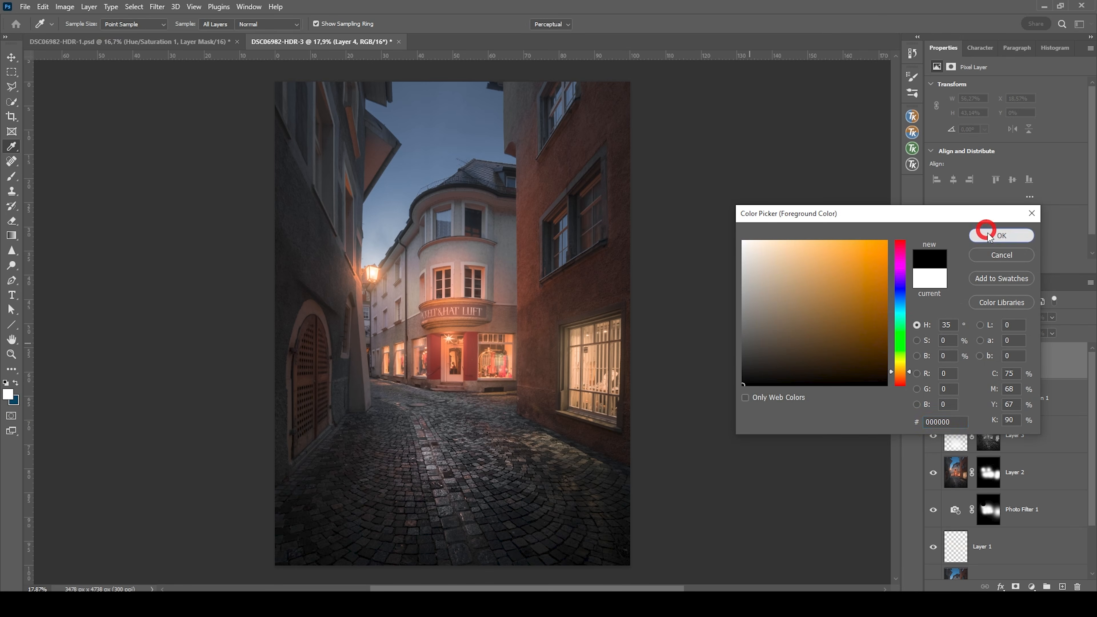
pyautogui.click(993, 235)
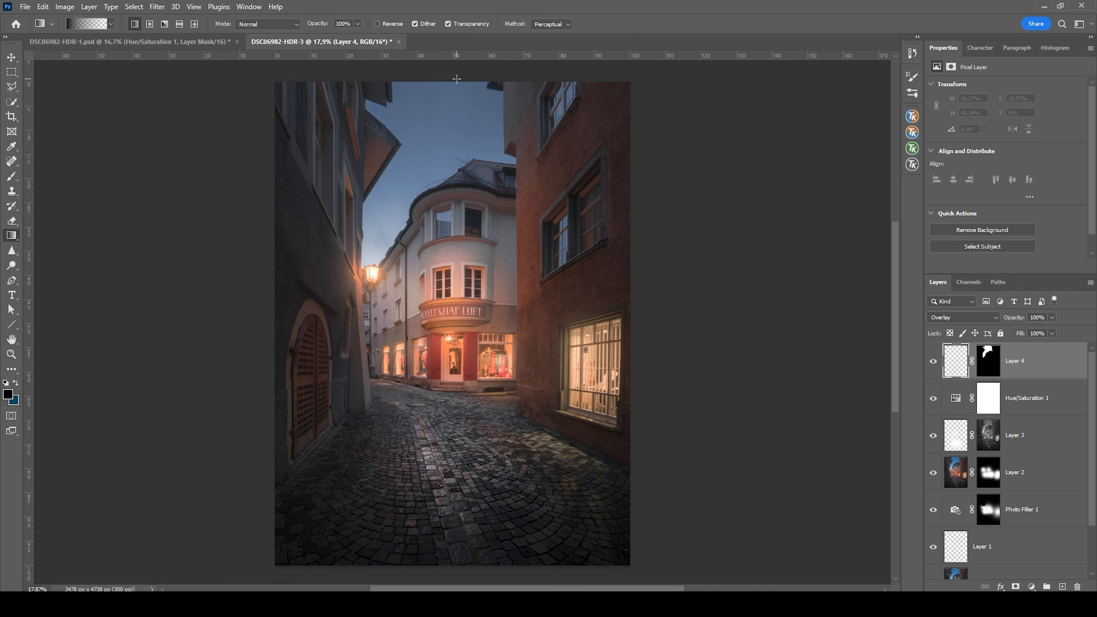
pyautogui.moveTo(463, 73); pyautogui.dragTo(441, 246)
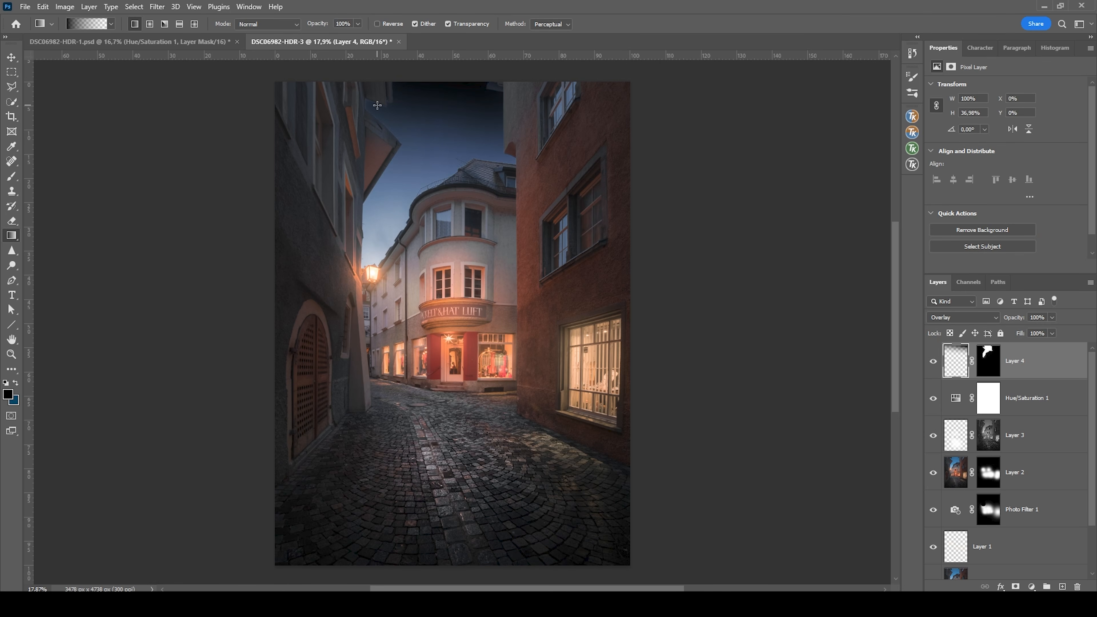
# Lower the sky gradient layer's opacity to 34%
pyautogui.click(1052, 317)
pyautogui.moveTo(1019, 330); pyautogui.dragTo(1018, 330)
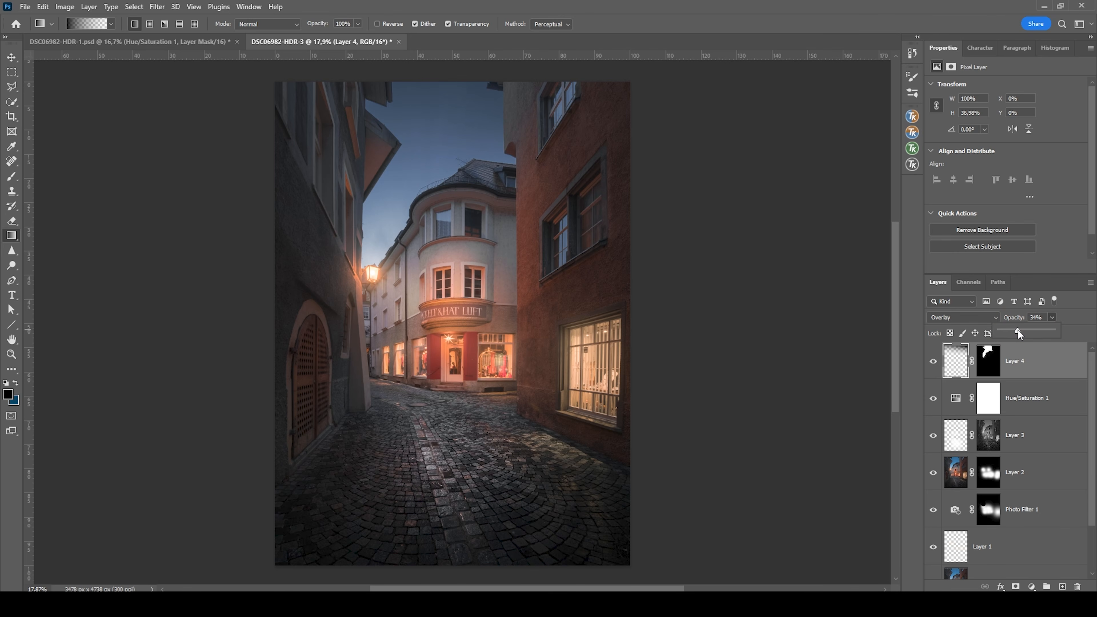
pyautogui.click(1071, 312)
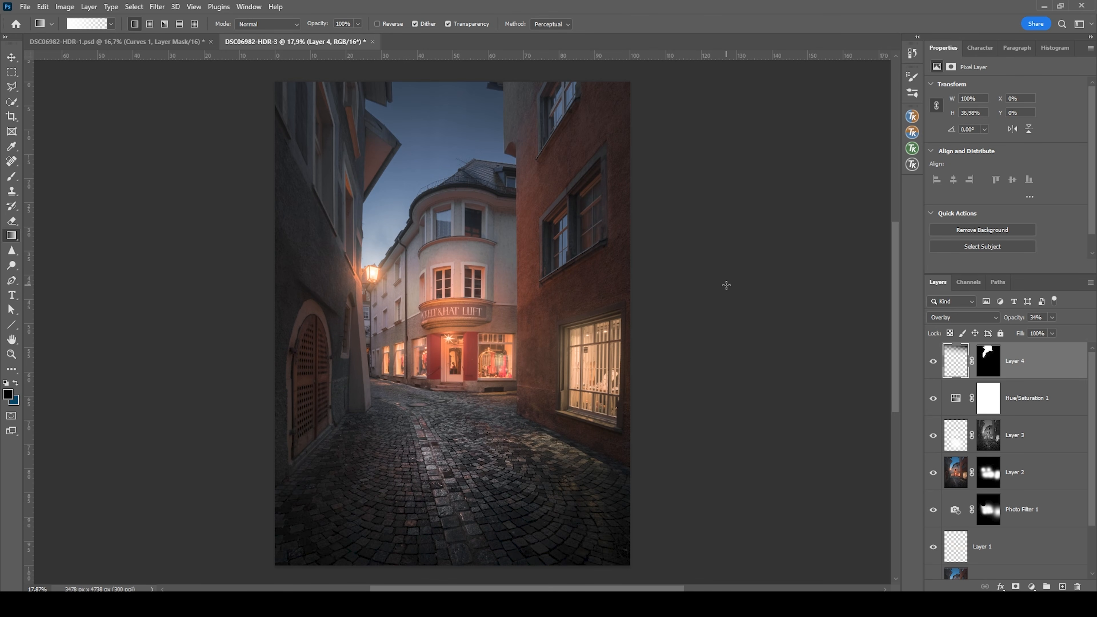
# Add a Curves adjustment layer, darken the shadows with a point at input 63, output 50, and raise the black point to output 12
pyautogui.click(1031, 587)
pyautogui.click(1045, 441)
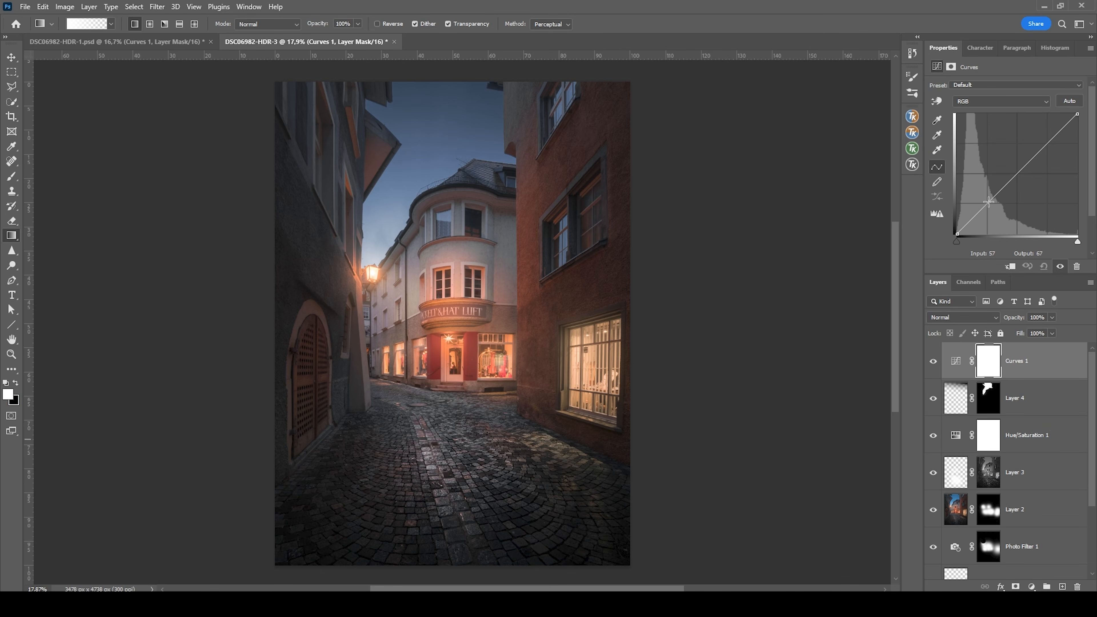
pyautogui.moveTo(986, 204); pyautogui.dragTo(987, 210)
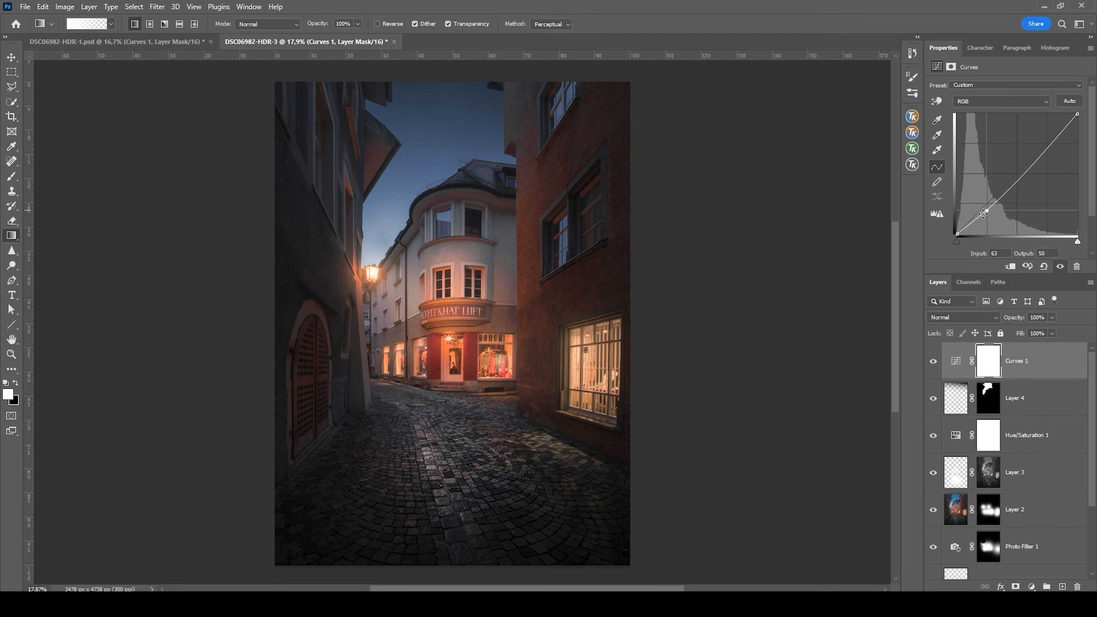
pyautogui.moveTo(956, 234); pyautogui.dragTo(951, 228)
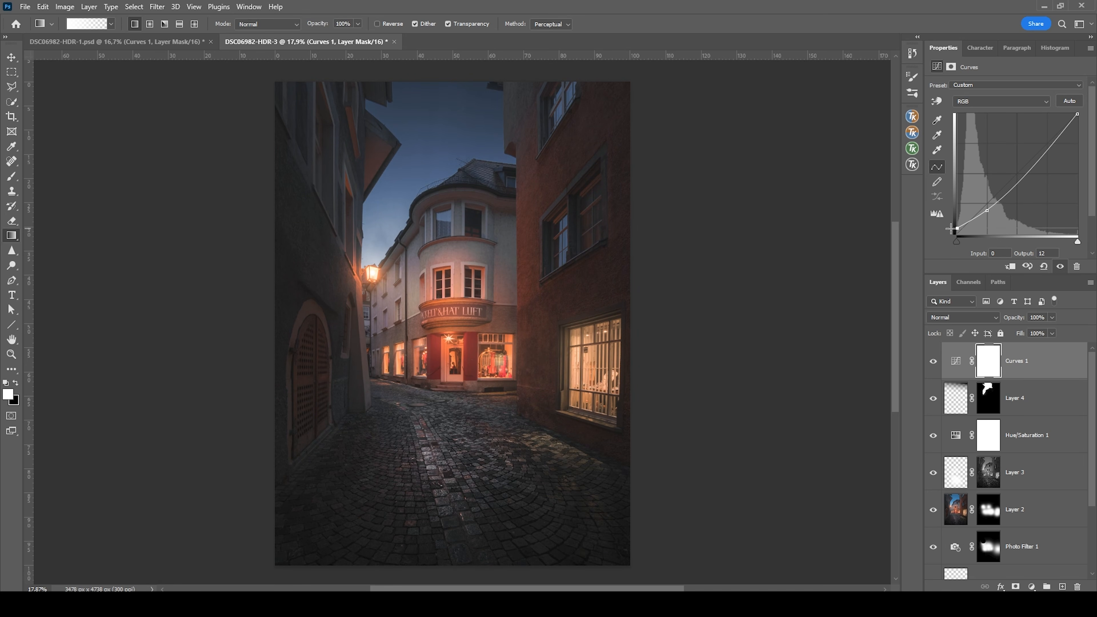
# Add a highlight point to the RGB curve at input 188, output 181
pyautogui.click(1044, 151)
pyautogui.moveTo(1044, 151); pyautogui.dragTo(1045, 149)
pyautogui.moveTo(1045, 152); pyautogui.dragTo(1046, 148)
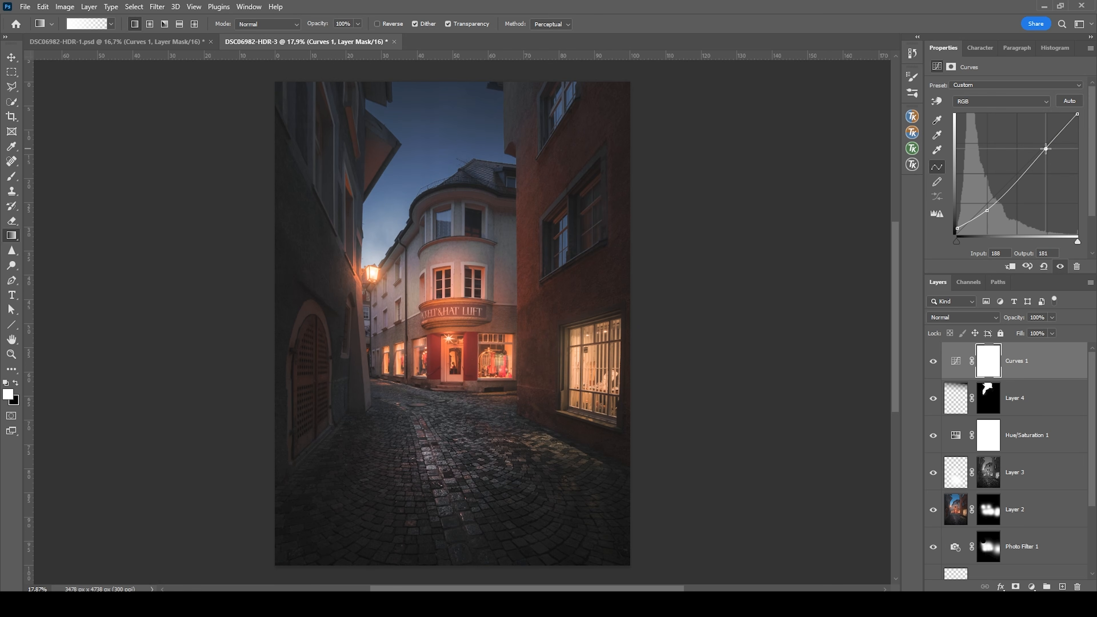
# Check the Curves layer's effect and paint its mask with black at 38% brush opacity over the central cobblestones
pyautogui.click(933, 361)
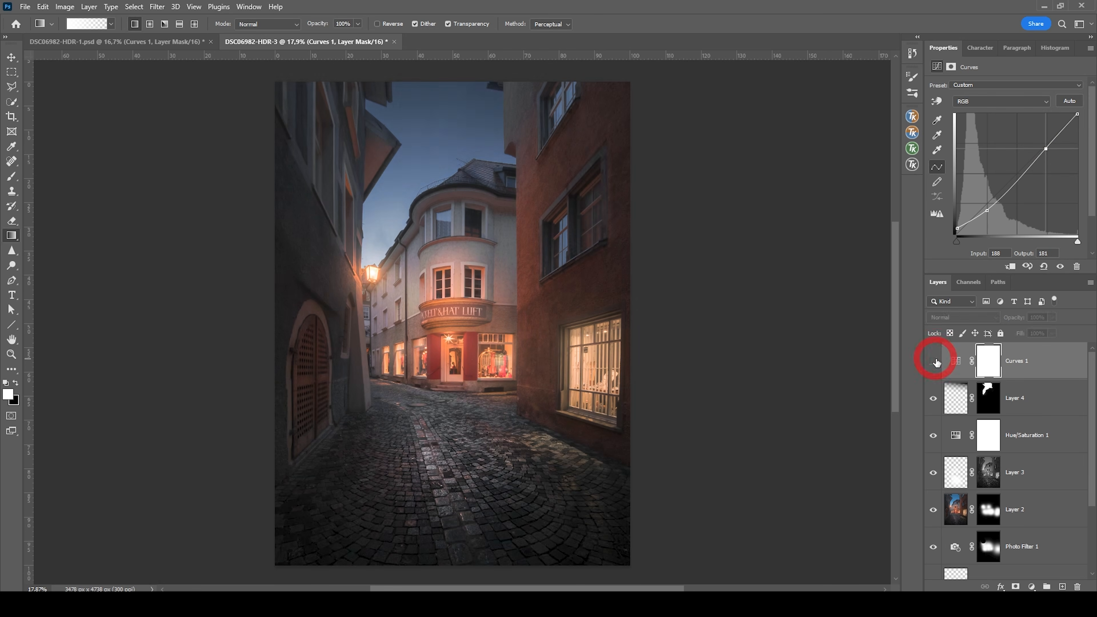
pyautogui.click(933, 362)
pyautogui.click(989, 361)
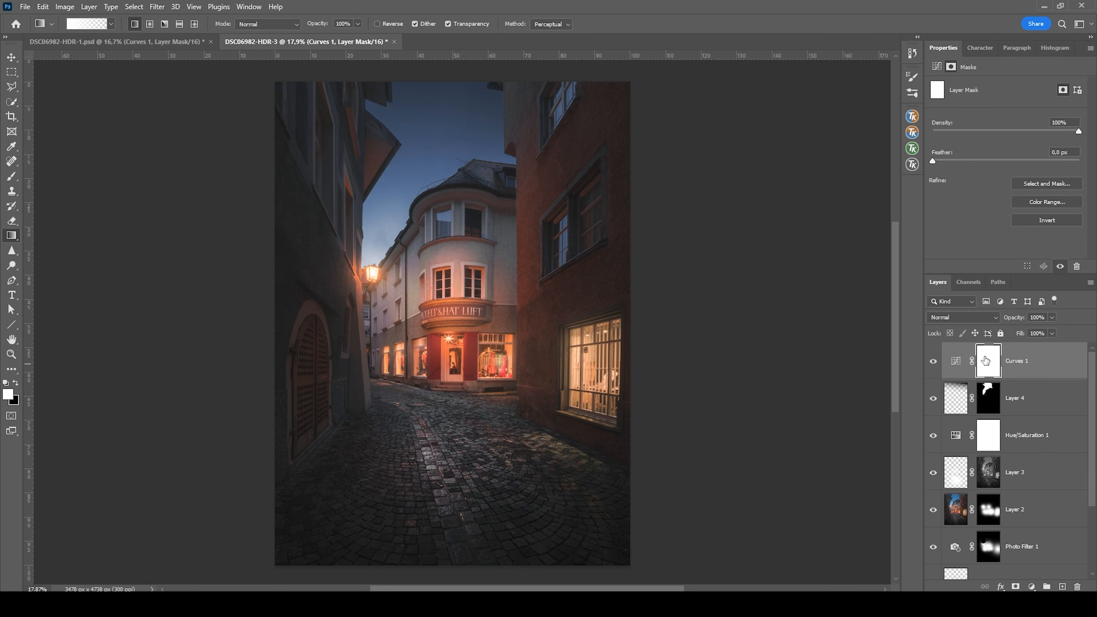
pyautogui.press('b')
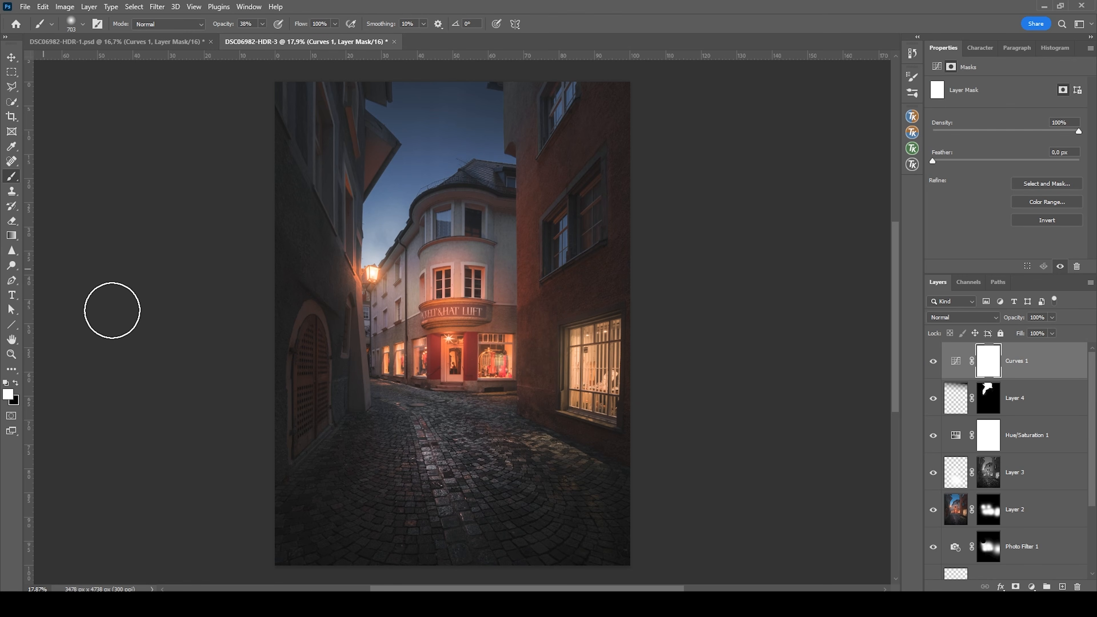
pyautogui.click(16, 382)
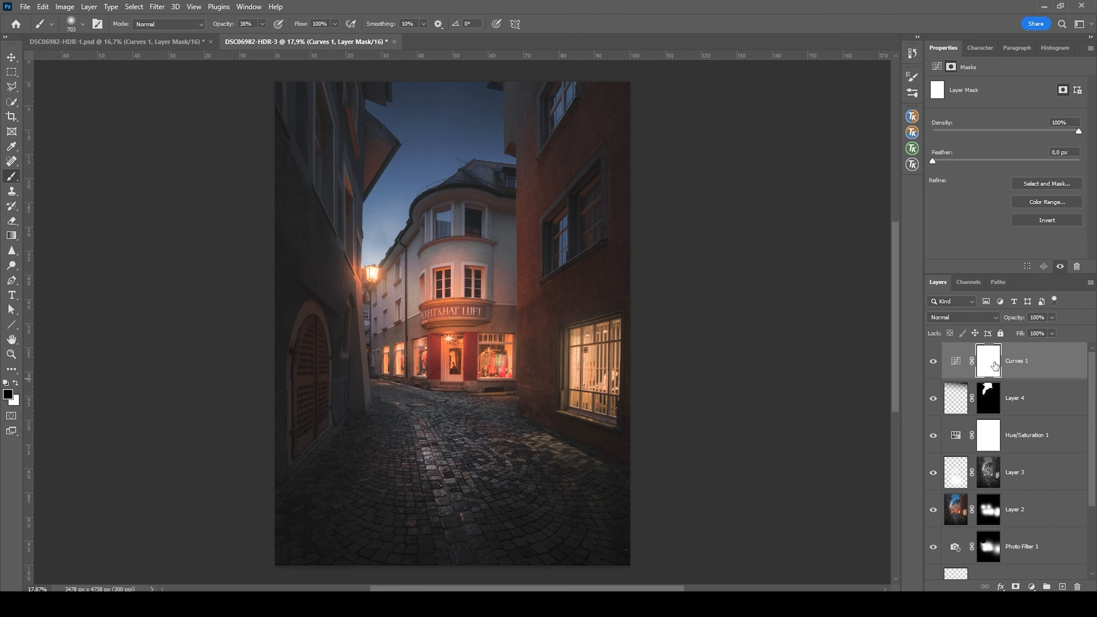
pyautogui.moveTo(457, 461)
pyautogui.mouseDown()
pyautogui.moveTo(480, 463)
pyautogui.moveTo(423, 434)
pyautogui.mouseUp()
pyautogui.click(451, 439)
pyautogui.click(446, 438)
pyautogui.click(408, 414)
pyautogui.click(486, 420)
pyautogui.click(509, 438)
pyautogui.click(475, 501)
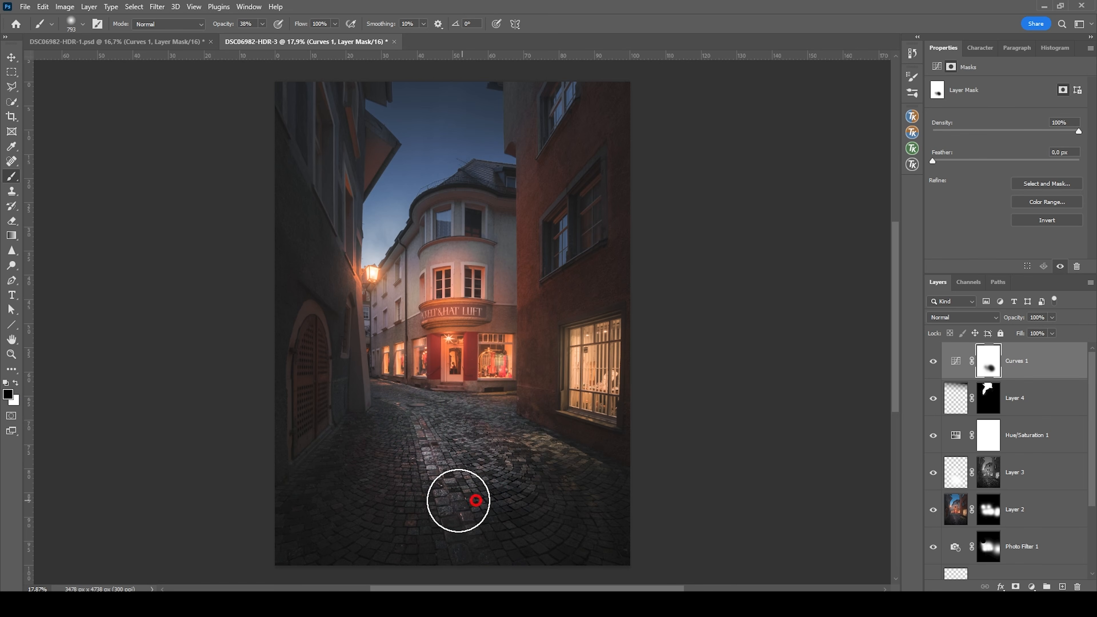
pyautogui.click(396, 427)
# Paint black on the Curves mask over the round building's façade, its shop windows and the adjoining houses
pyautogui.click(489, 365)
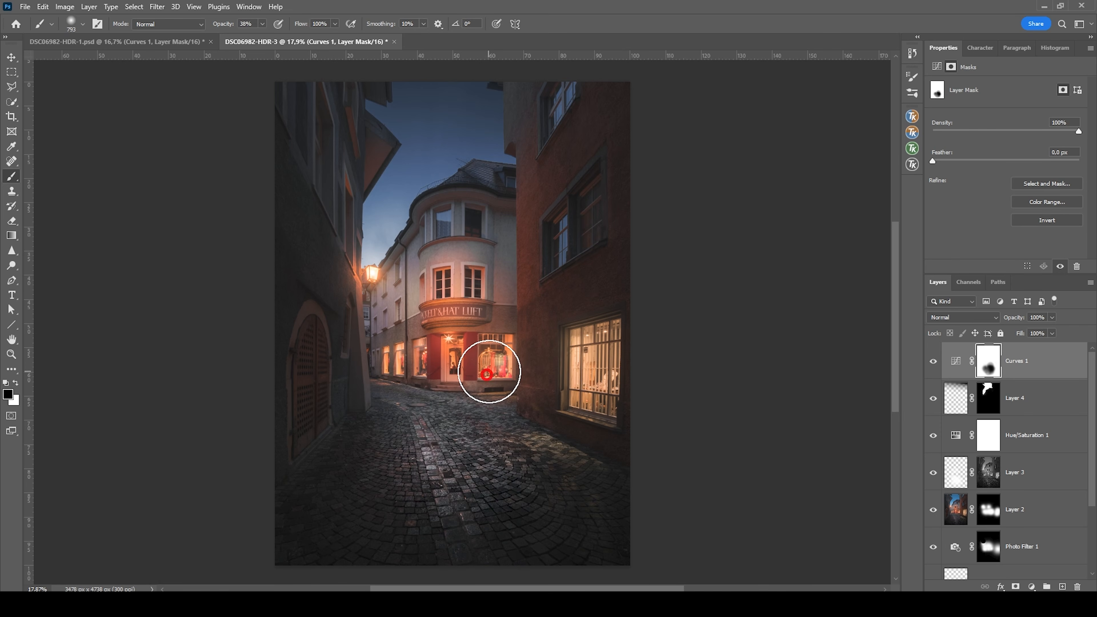
pyautogui.click(453, 311)
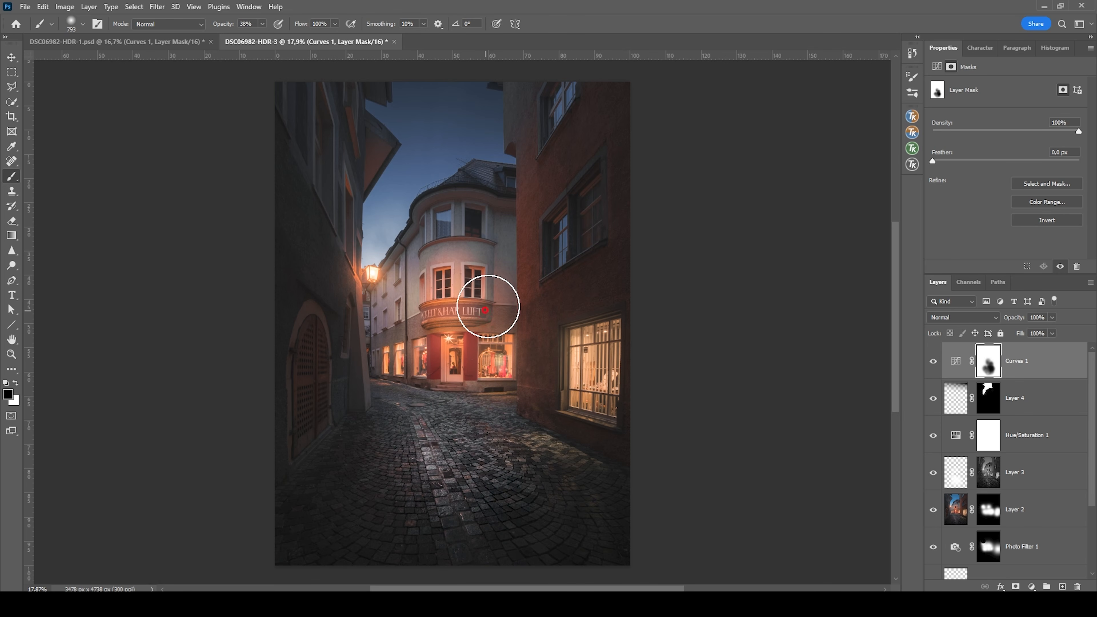
pyautogui.click(448, 260)
pyautogui.click(392, 336)
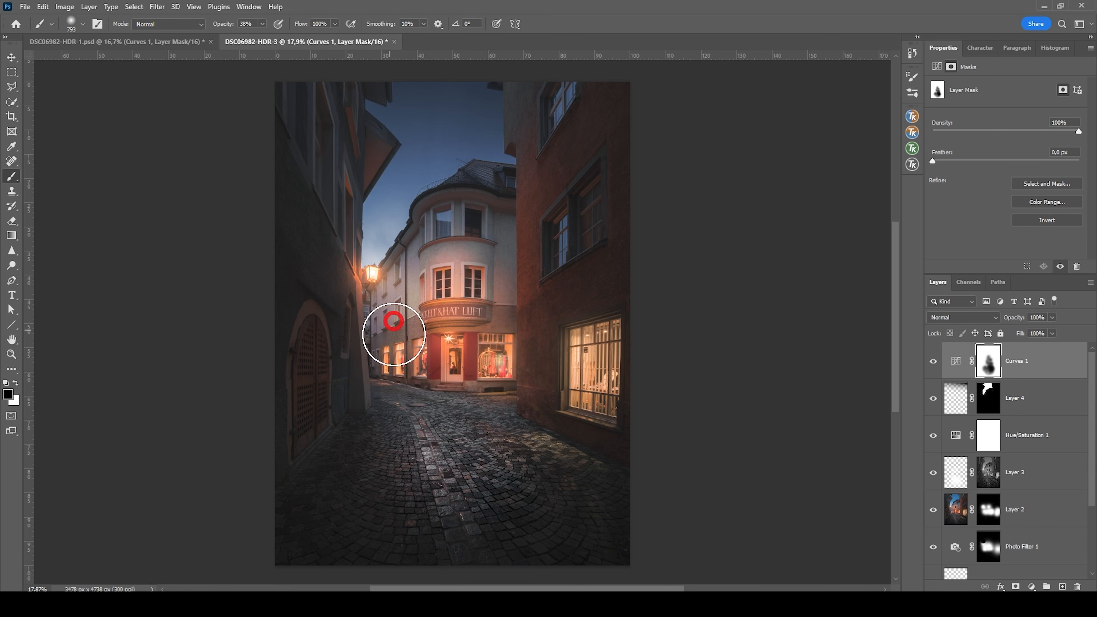
pyautogui.click(403, 360)
pyautogui.click(414, 397)
pyautogui.click(480, 409)
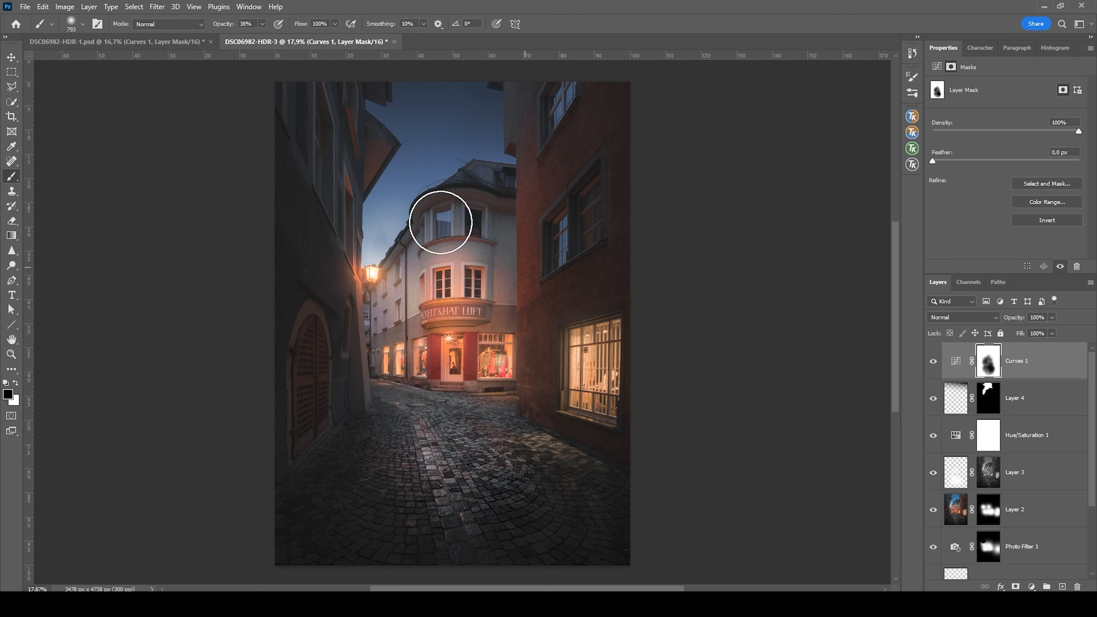
pyautogui.click(510, 248)
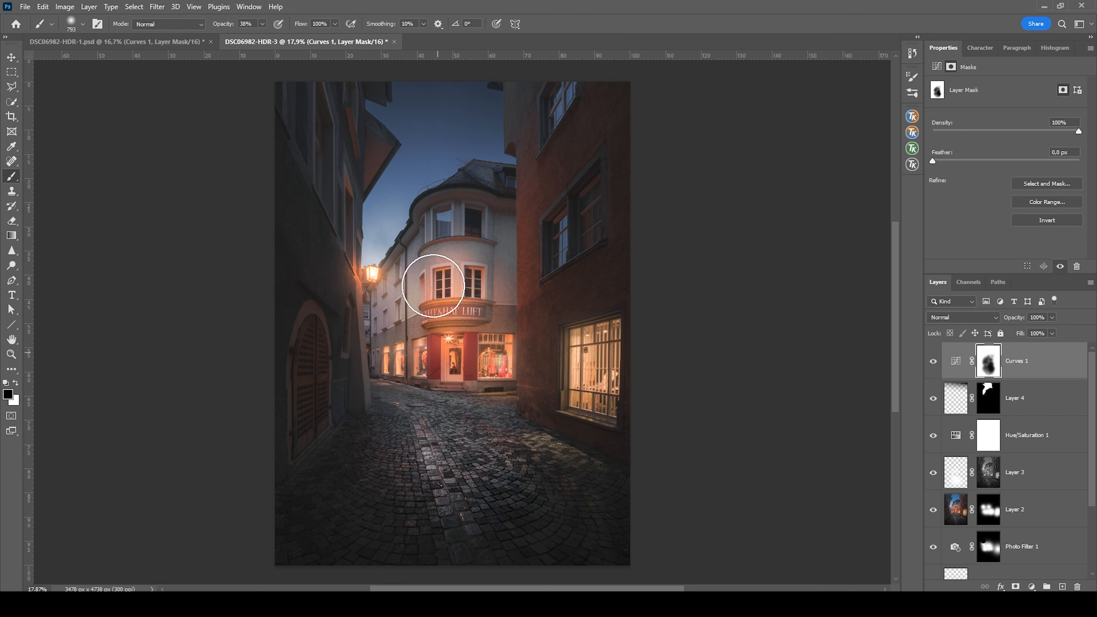
# Mask more of the Curves darkening along the street with a soft black brush, down to the foreground cobblestones
pyautogui.click(421, 412)
pyautogui.click(474, 398)
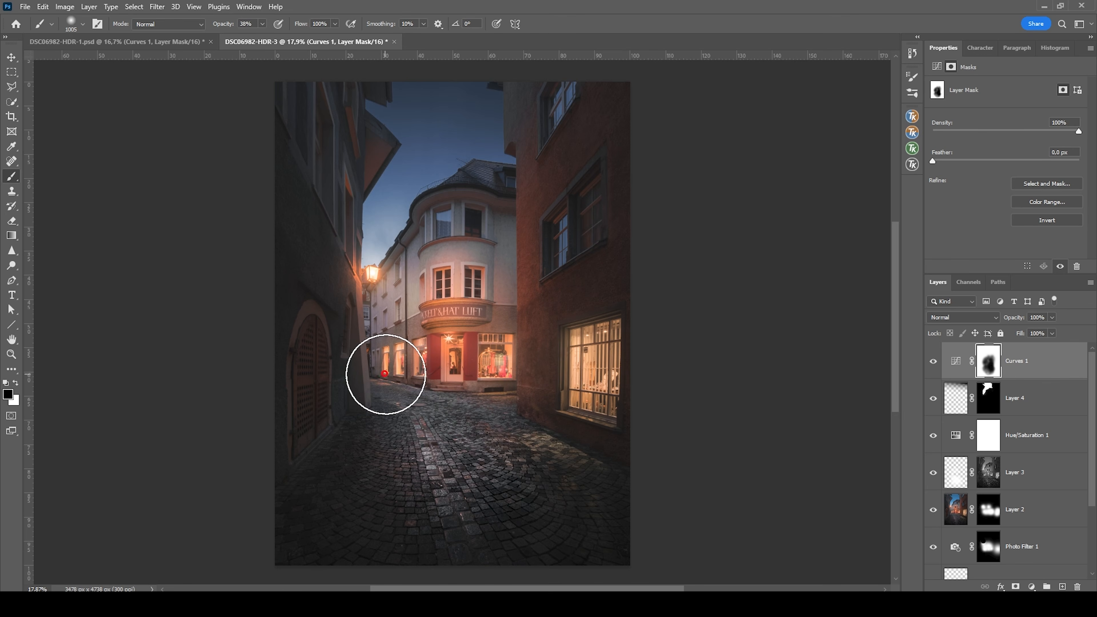
pyautogui.click(386, 434)
pyautogui.click(480, 526)
pyautogui.click(476, 530)
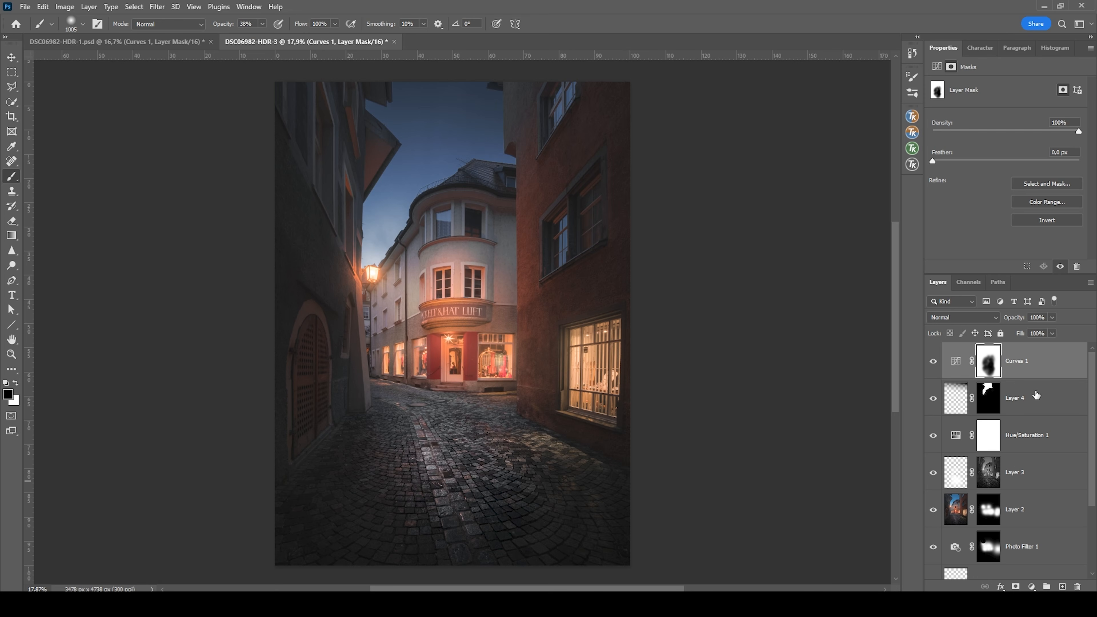
# Stamp all visible layers into a new layer and open it in the Color Efex Pro 4 filter
pyautogui.hotkey('ctrl', 'shift', 'alt', 'e')
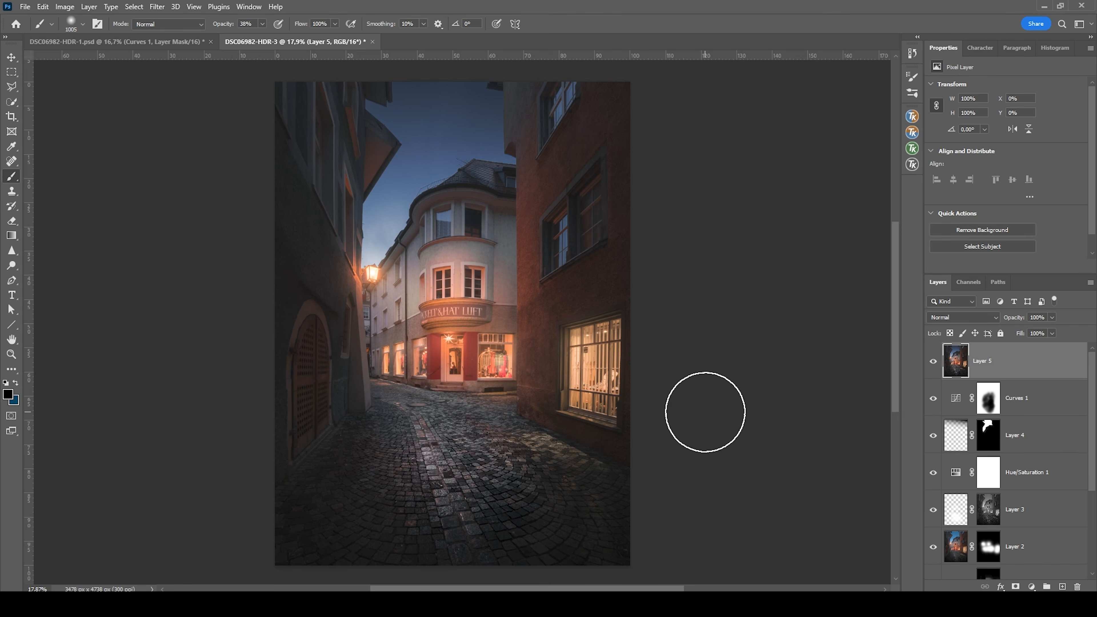
pyautogui.click(157, 7)
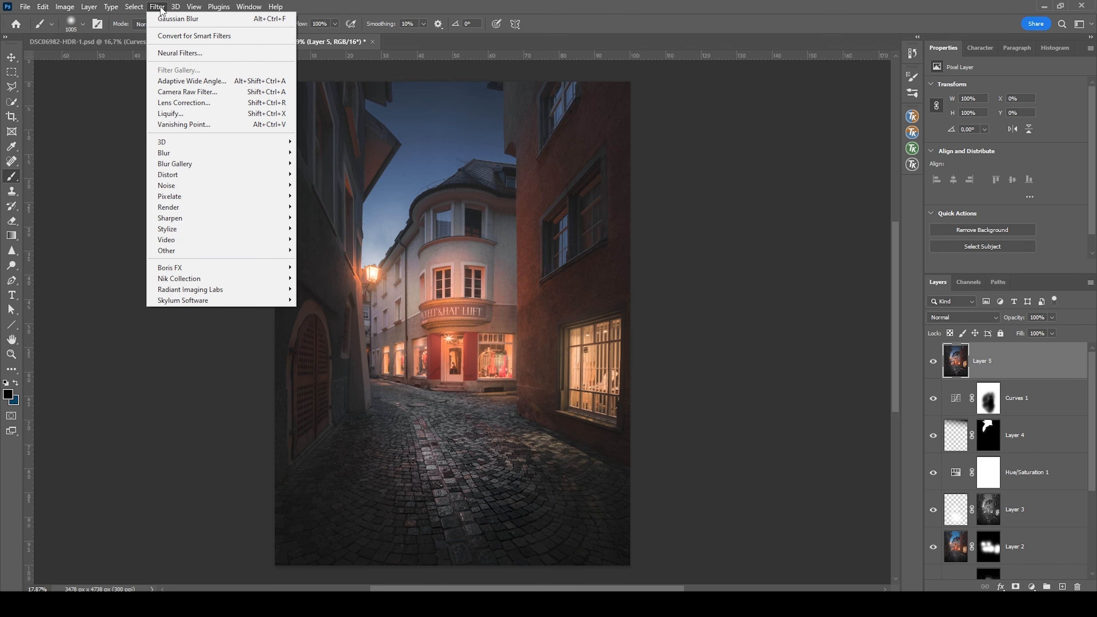
pyautogui.moveTo(215, 280)
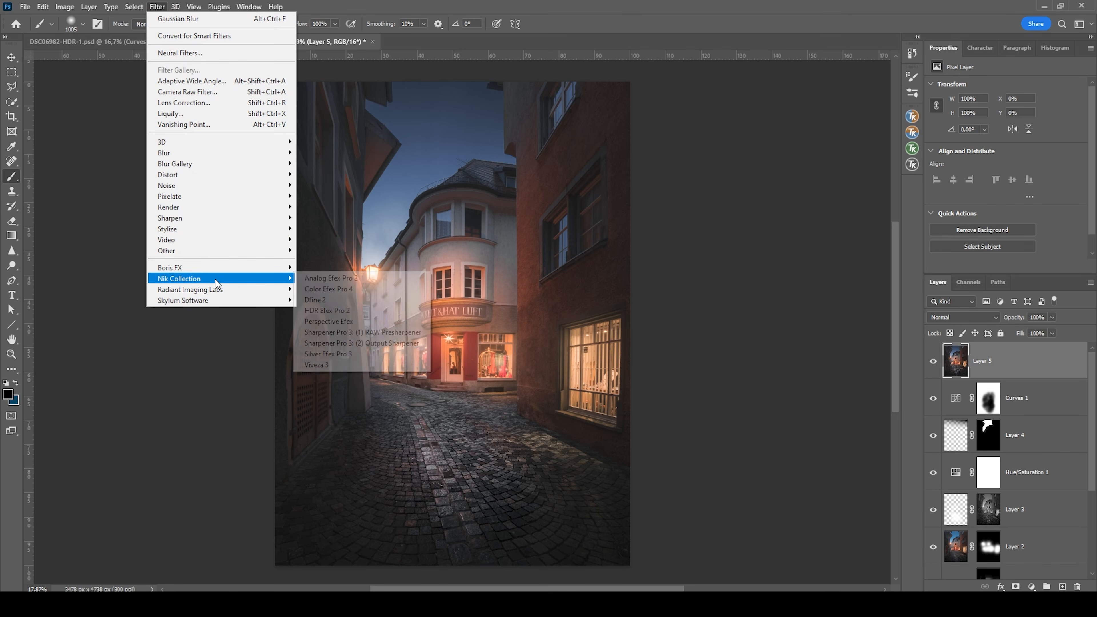
pyautogui.click(361, 289)
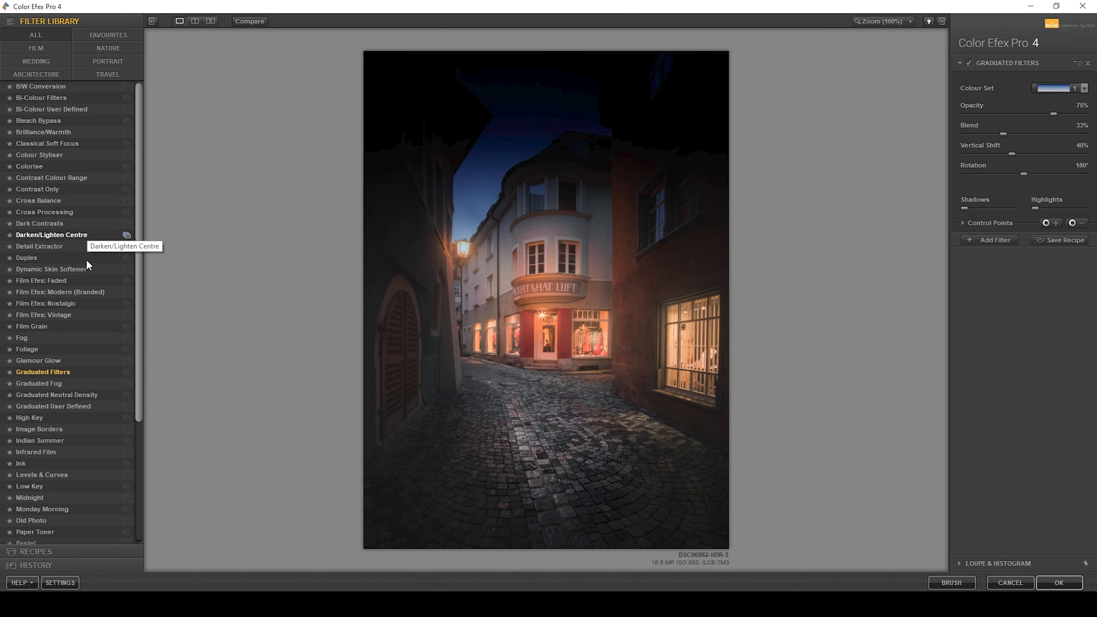
# Apply the Detail Extractor filter with the Detail Extractor amount at 34% and its contrast raised moderately
pyautogui.click(55, 246)
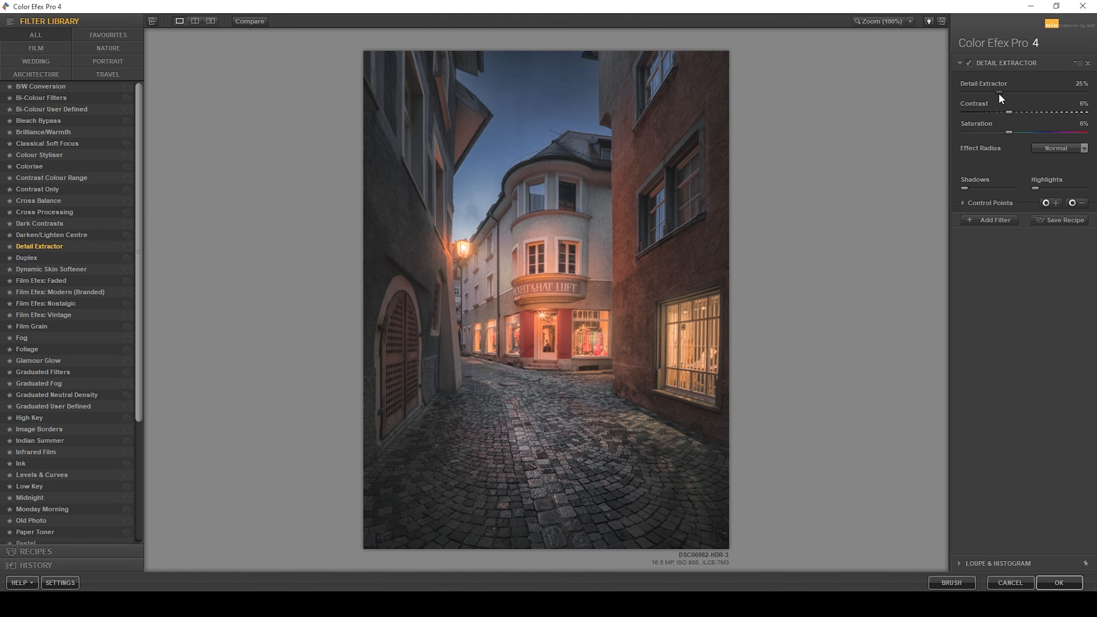
pyautogui.moveTo(1015, 93); pyautogui.dragTo(1036, 113)
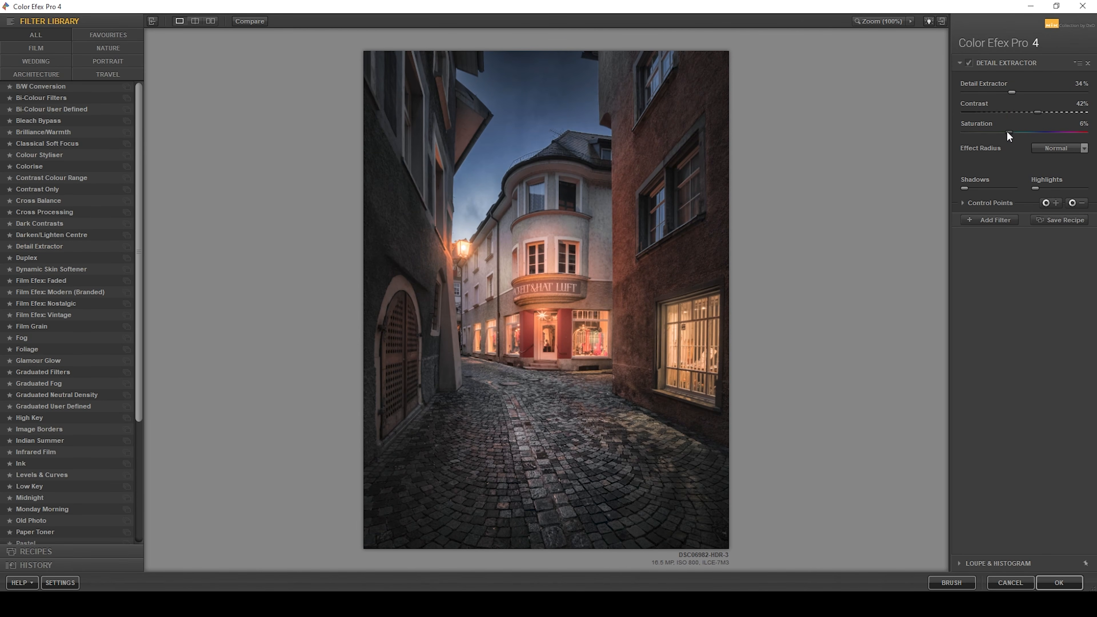
pyautogui.moveTo(1038, 109); pyautogui.dragTo(1030, 113)
pyautogui.click(1058, 581)
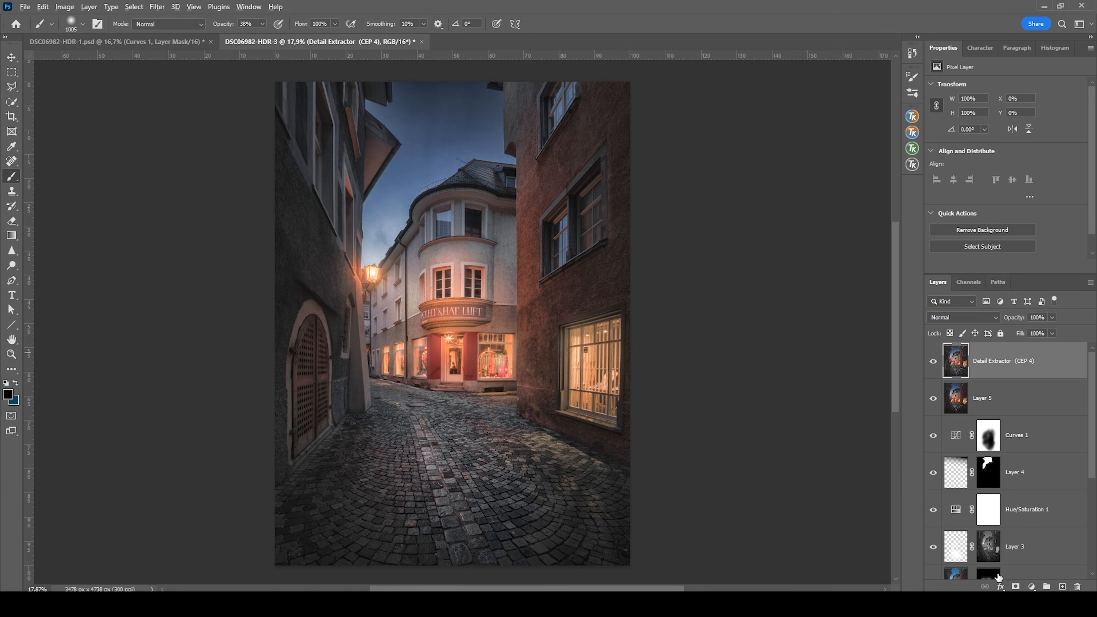
# Add a black layer mask to the Detail Extractor layer and set a white brush to 23% opacity
pyautogui.keyDown('alt'); pyautogui.click(1016, 587); pyautogui.keyUp('alt')
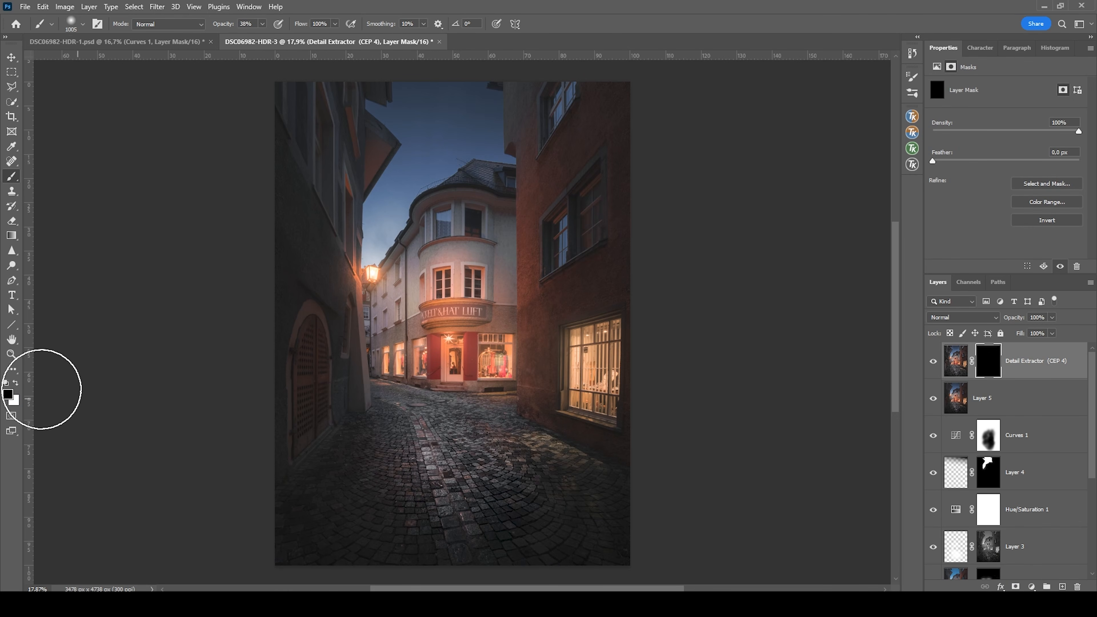
pyautogui.click(16, 383)
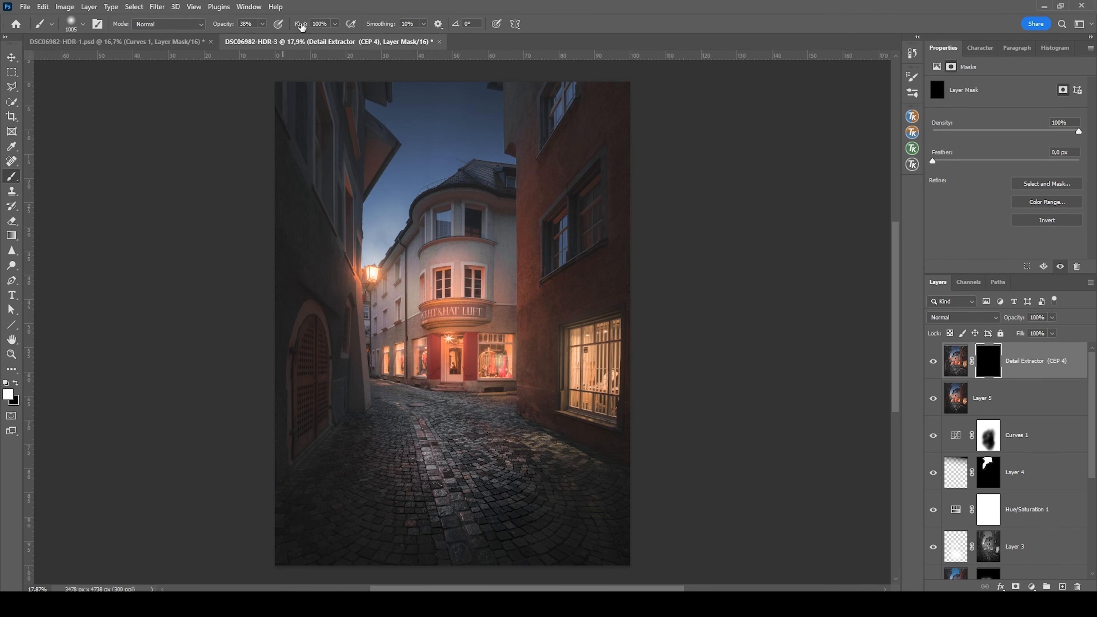
pyautogui.click(262, 24)
pyautogui.click(322, 2)
# Paint white on the Detail Extractor mask over the cobblestone street and the neighbouring building walls, adjusting the brush size
pyautogui.keyDown('alt'); pyautogui.moveTo(463, 436); pyautogui.dragTo(470, 435); pyautogui.keyUp('alt')
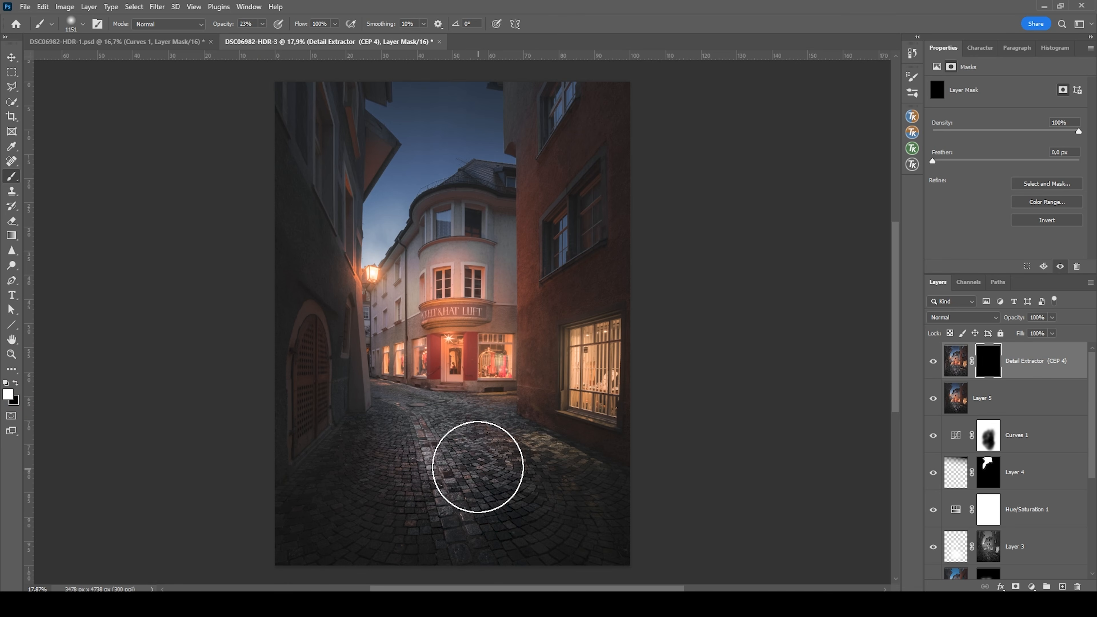
pyautogui.moveTo(476, 456)
pyautogui.keyDown('alt'); pyautogui.mouseDown()
pyautogui.moveTo(431, 452)
pyautogui.moveTo(493, 459)
pyautogui.moveTo(432, 459)
pyautogui.moveTo(466, 483)
pyautogui.moveTo(497, 455)
pyautogui.moveTo(508, 467)
pyautogui.mouseUp(); pyautogui.keyUp('alt')
pyautogui.click(456, 445)
pyautogui.click(416, 441)
pyautogui.click(435, 472)
pyautogui.moveTo(431, 468)
pyautogui.mouseDown()
pyautogui.moveTo(410, 451)
pyautogui.moveTo(385, 481)
pyautogui.moveTo(411, 502)
pyautogui.moveTo(485, 504)
pyautogui.moveTo(502, 487)
pyautogui.moveTo(488, 462)
pyautogui.moveTo(460, 462)
pyautogui.moveTo(500, 481)
pyautogui.moveTo(472, 461)
pyautogui.moveTo(514, 432)
pyautogui.moveTo(479, 433)
pyautogui.mouseUp()
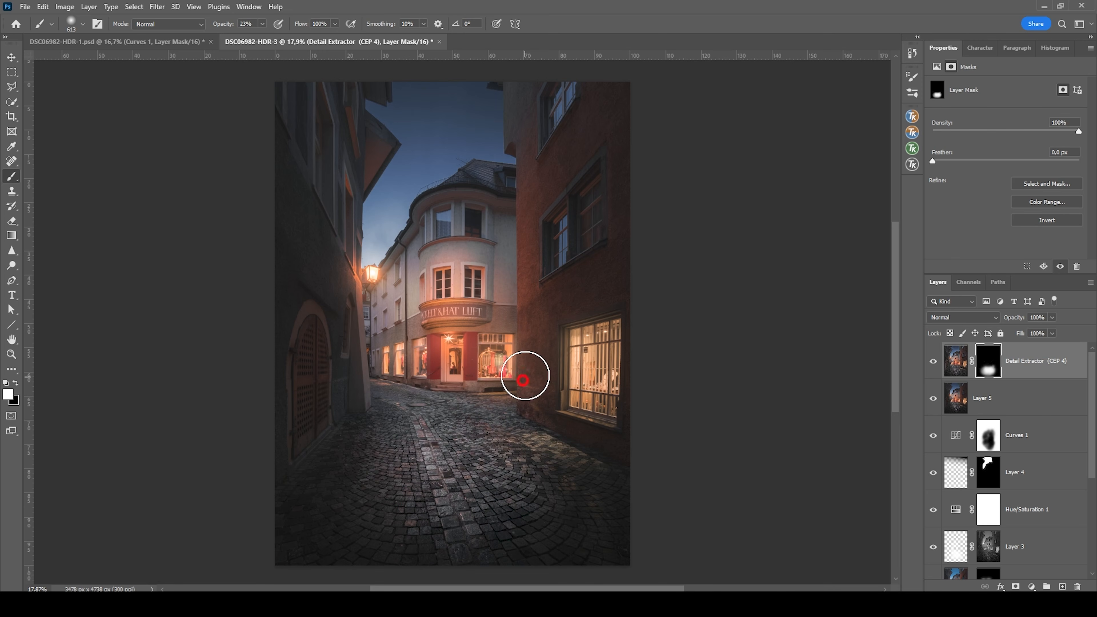
pyautogui.moveTo(523, 305); pyautogui.dragTo(520, 234)
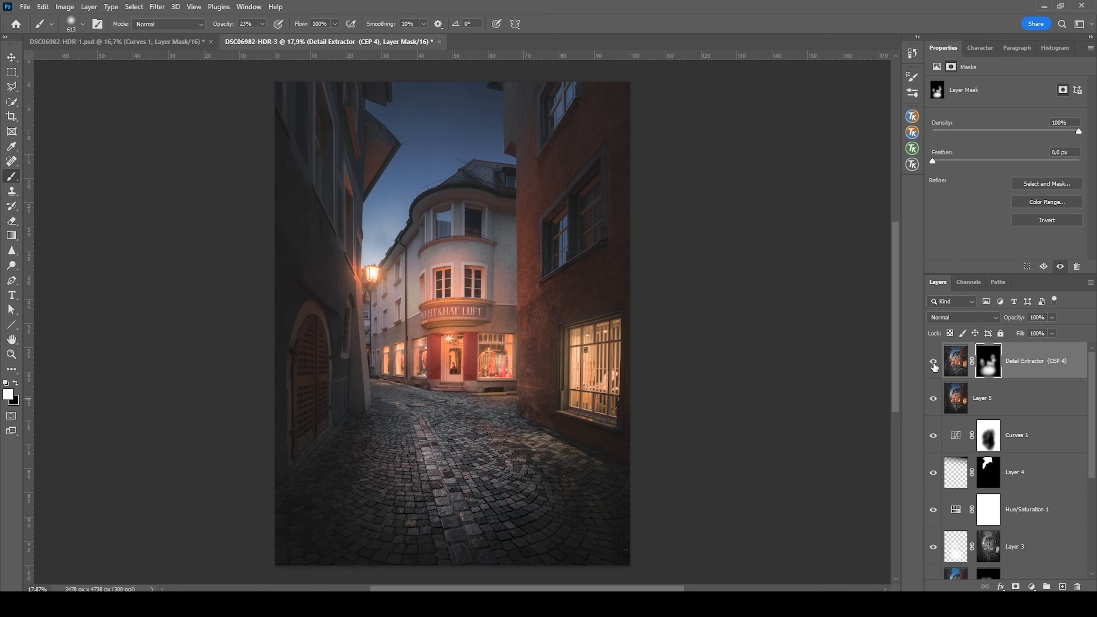
# Compare the photo with and without the Detail Extractor layer
pyautogui.click(933, 362)
pyautogui.click(933, 362)
pyautogui.click(933, 363)
pyautogui.click(933, 362)
pyautogui.click(934, 362)
pyautogui.click(934, 362)
pyautogui.click(933, 363)
pyautogui.click(933, 363)
# Stamp all visible layers into a new layer and fit a Perspective Warp plane to the red-brown building with the barred window
pyautogui.hotkey('ctrl', 'shift', 'alt', 'e')
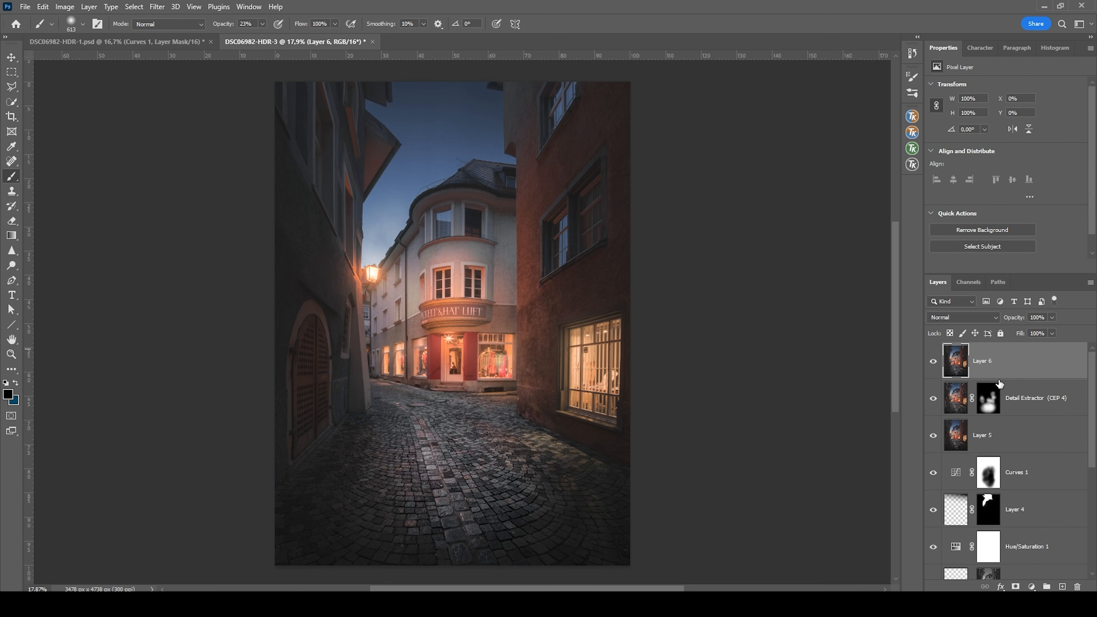
pyautogui.click(44, 8)
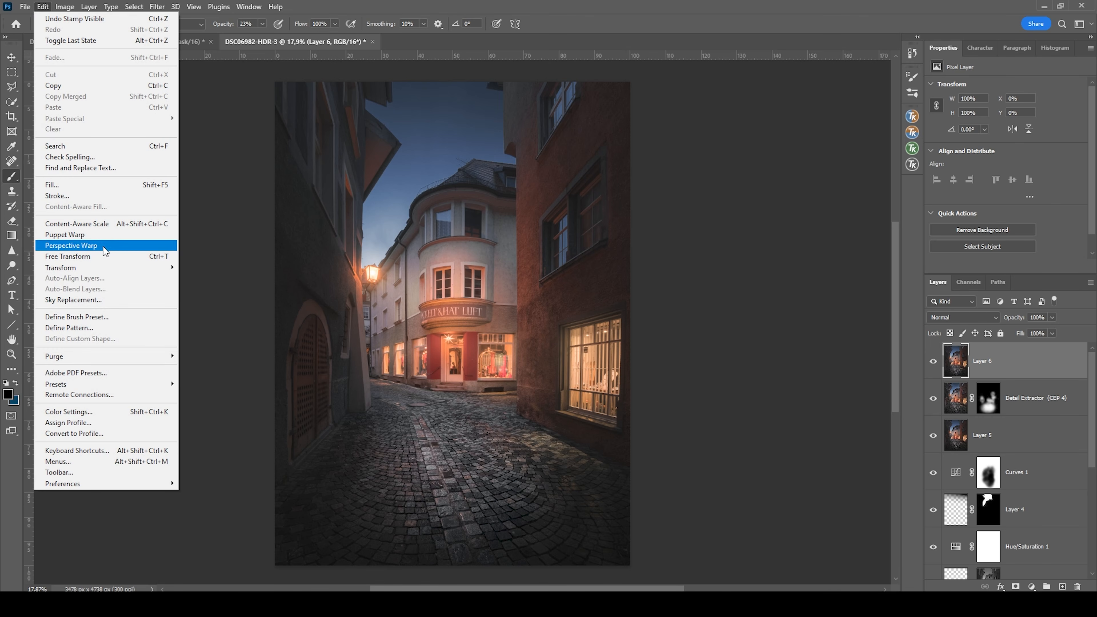
pyautogui.click(104, 246)
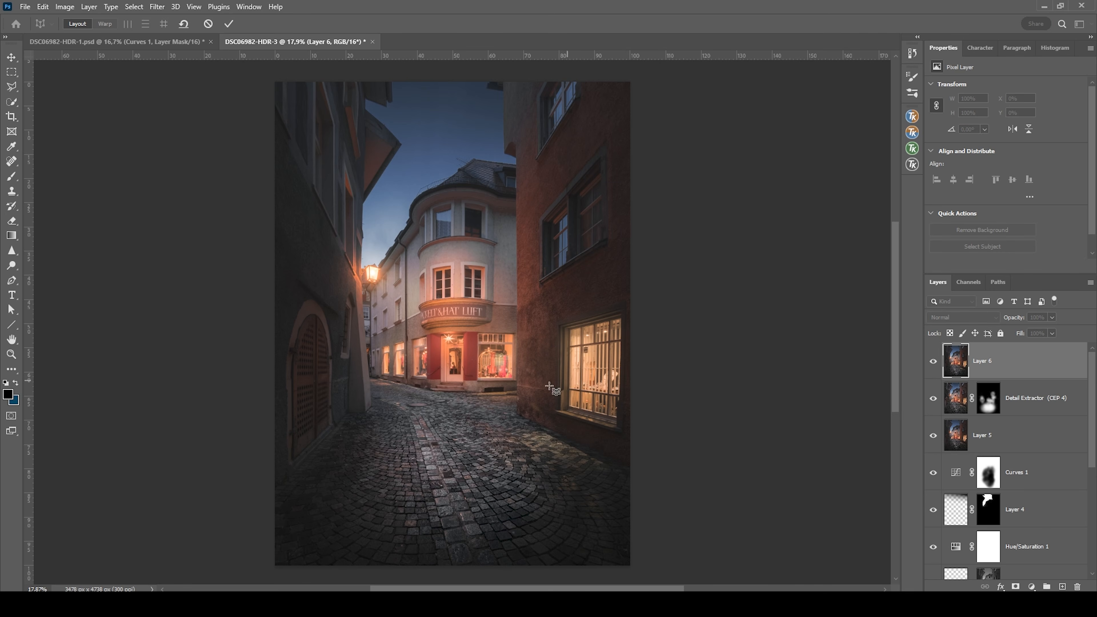
pyautogui.moveTo(516, 412); pyautogui.dragTo(629, 135)
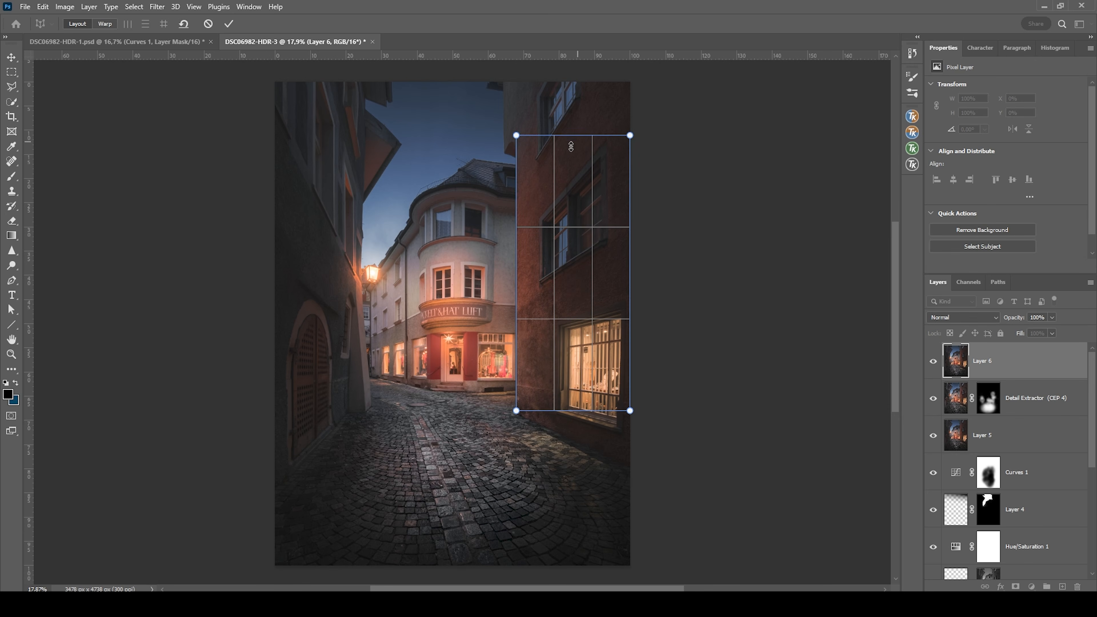
pyautogui.moveTo(630, 411); pyautogui.dragTo(630, 472)
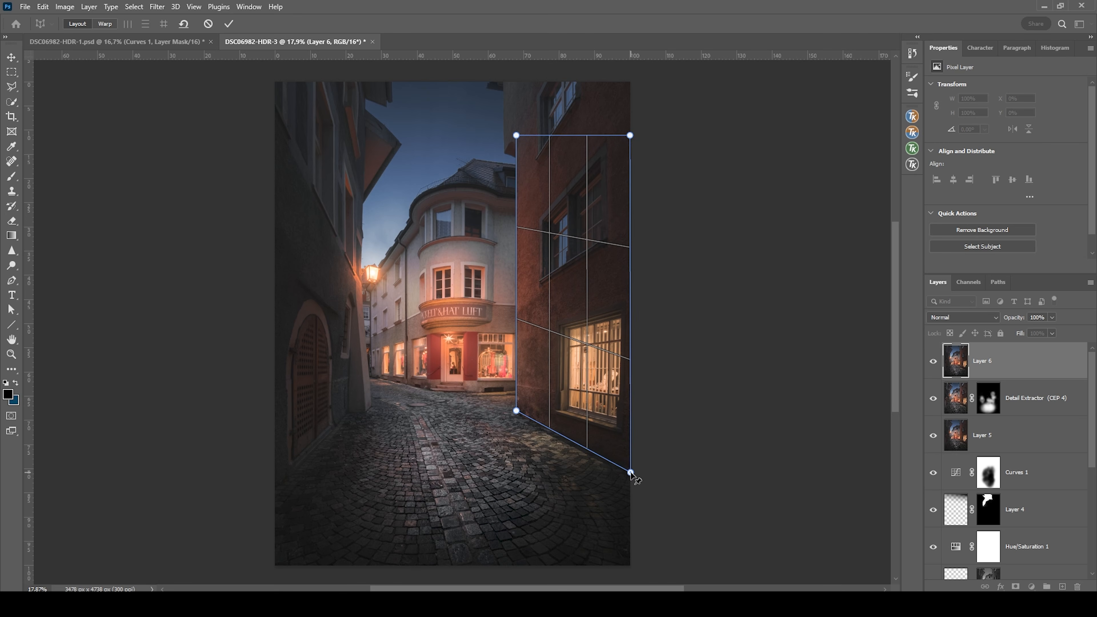
pyautogui.moveTo(630, 135); pyautogui.dragTo(631, 80)
pyautogui.moveTo(516, 136); pyautogui.dragTo(502, 83)
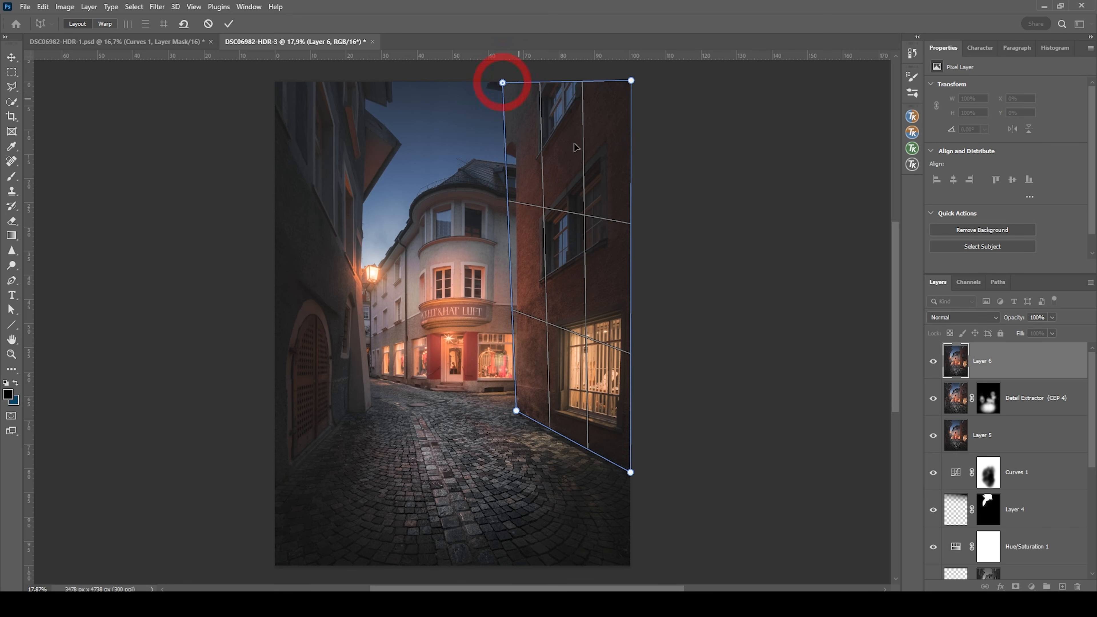
# Warp the plane by moving its upper outer corner slightly inward to straighten the building, and apply the Perspective Warp
pyautogui.click(105, 24)
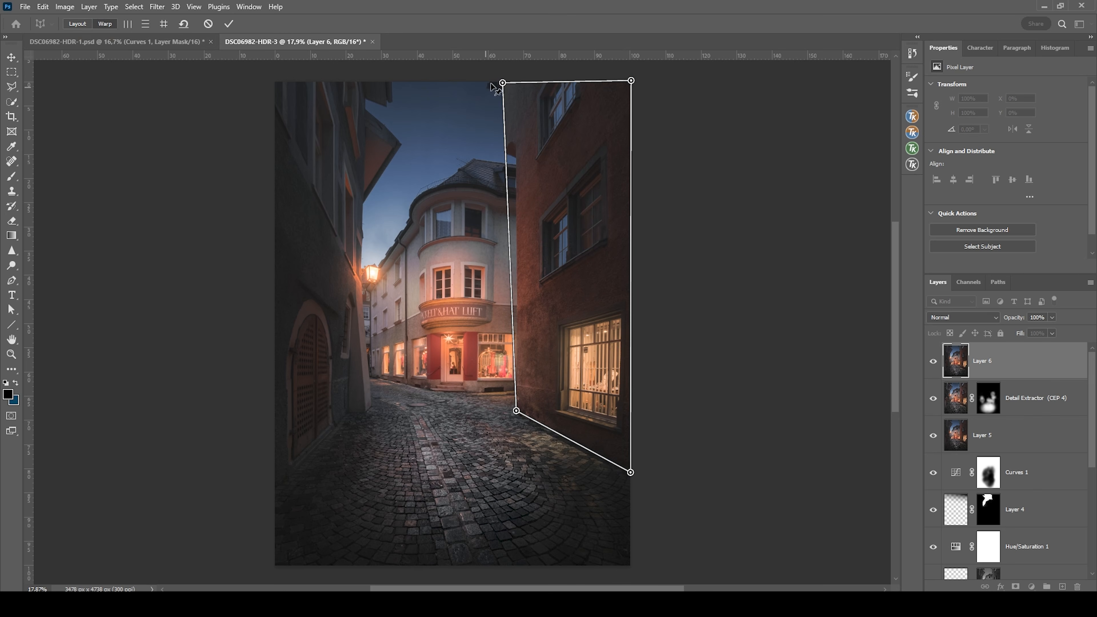
pyautogui.moveTo(631, 80); pyautogui.dragTo(623, 79)
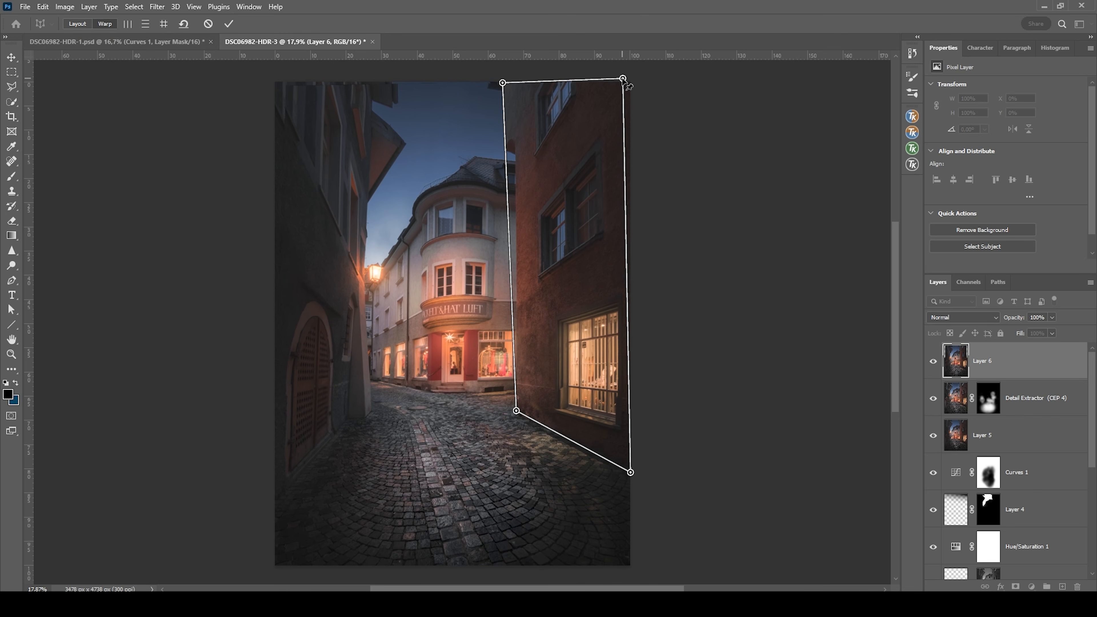
pyautogui.click(624, 80)
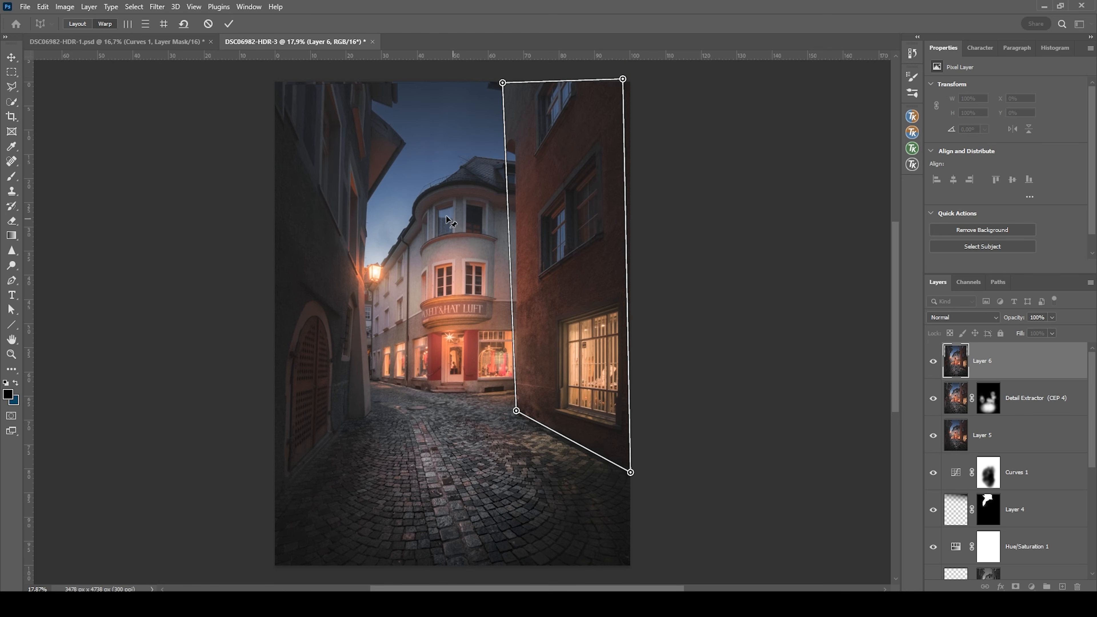
pyautogui.moveTo(622, 80); pyautogui.dragTo(624, 80)
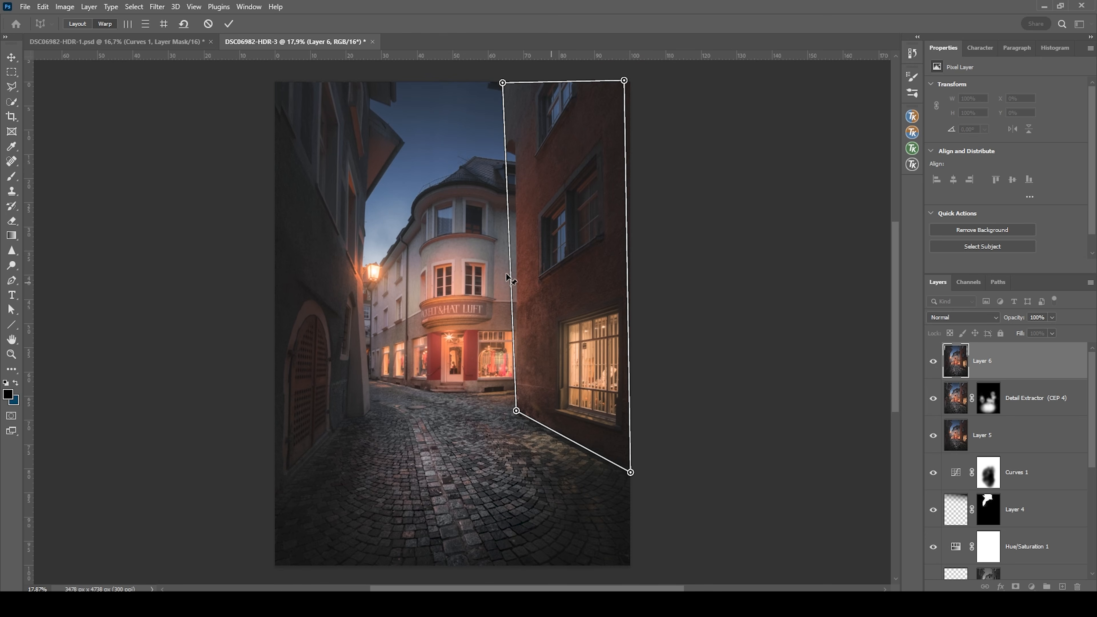
pyautogui.click(229, 25)
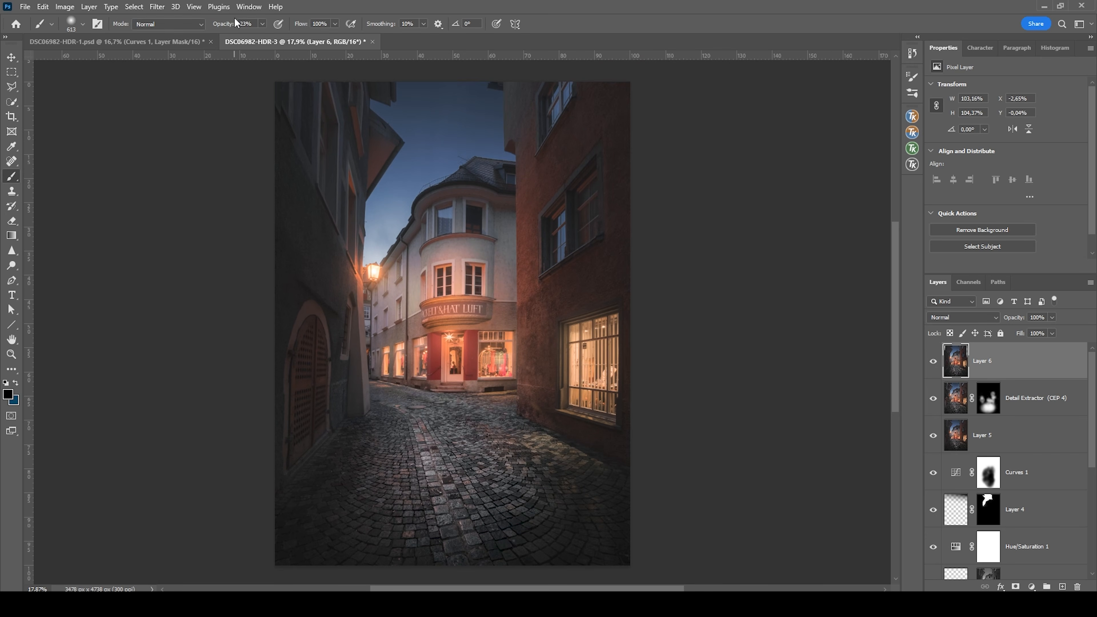
# Compare the photo with and without the perspective-corrected top layer
pyautogui.click(933, 363)
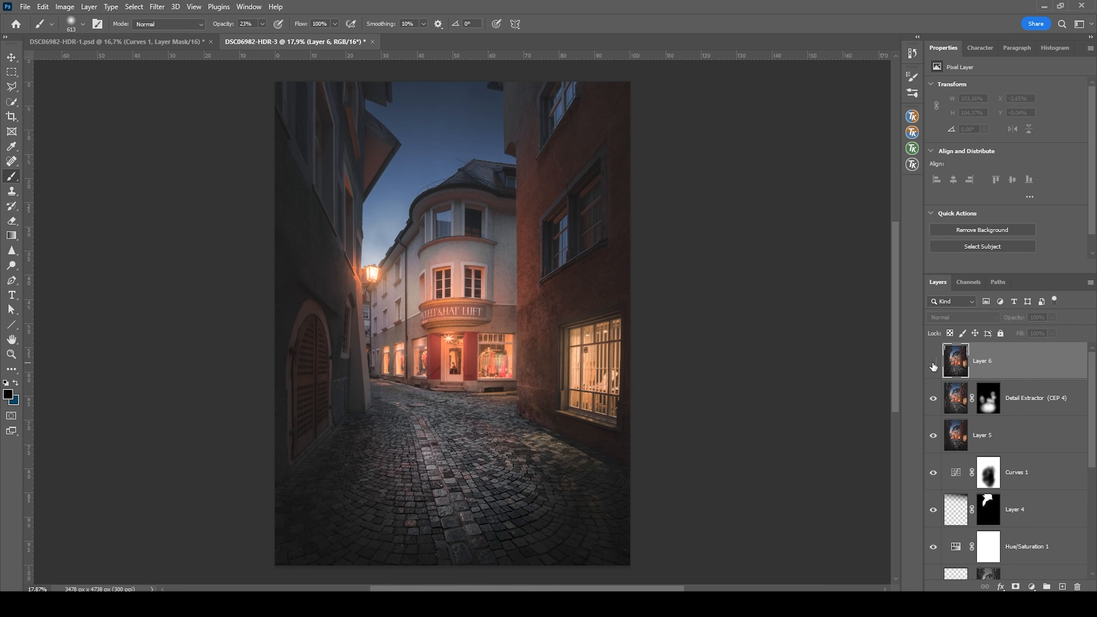
pyautogui.click(933, 363)
pyautogui.click(933, 363)
pyautogui.click(933, 363)
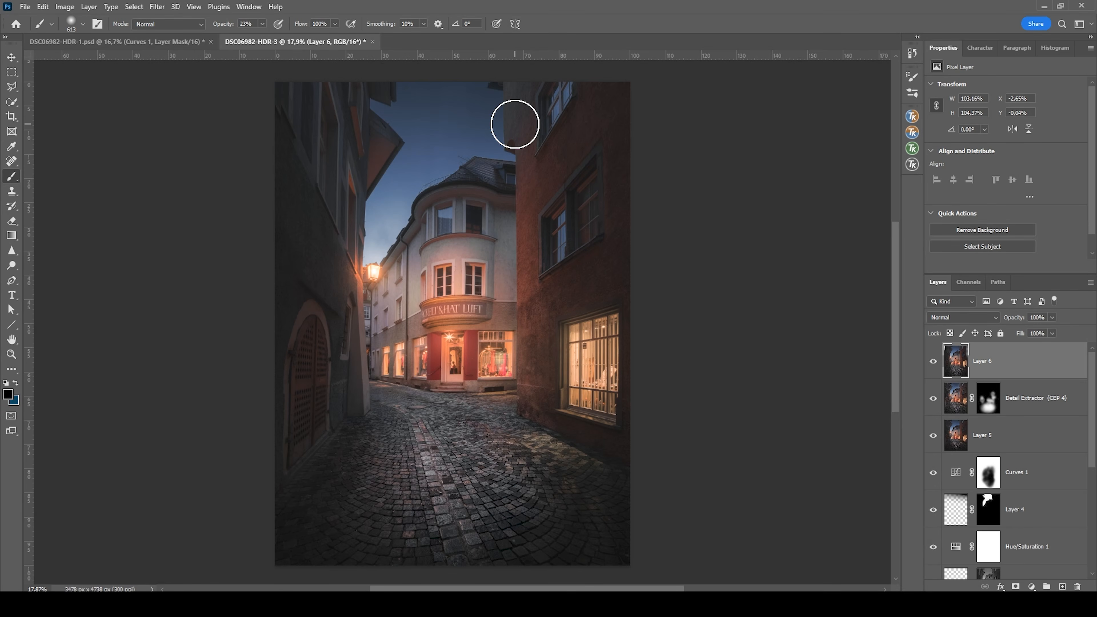
pyautogui.click(933, 361)
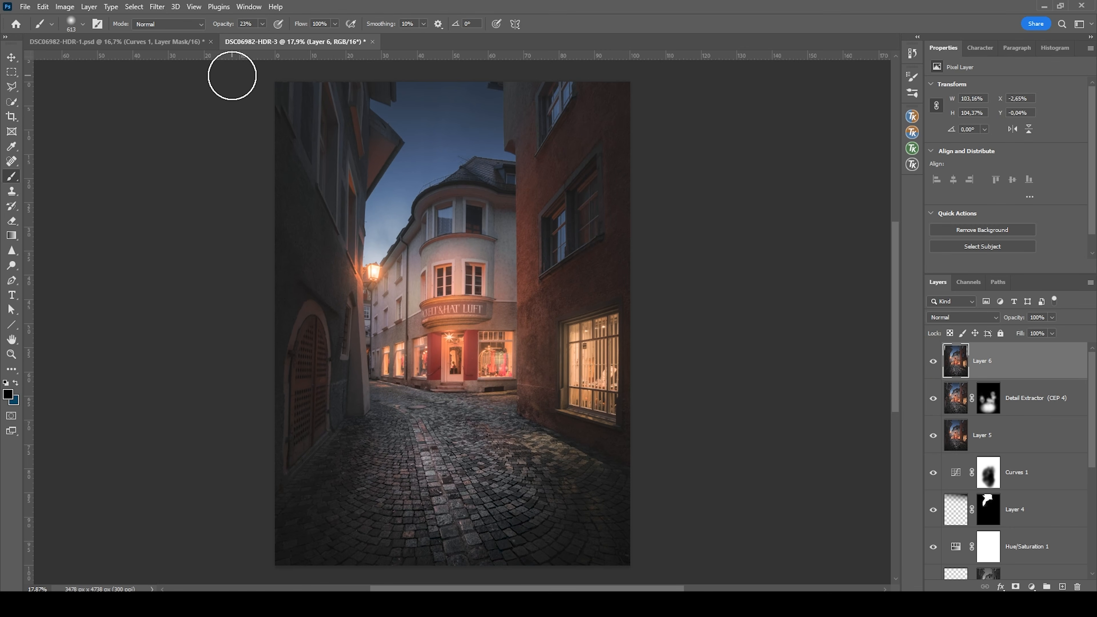
pyautogui.press('c')
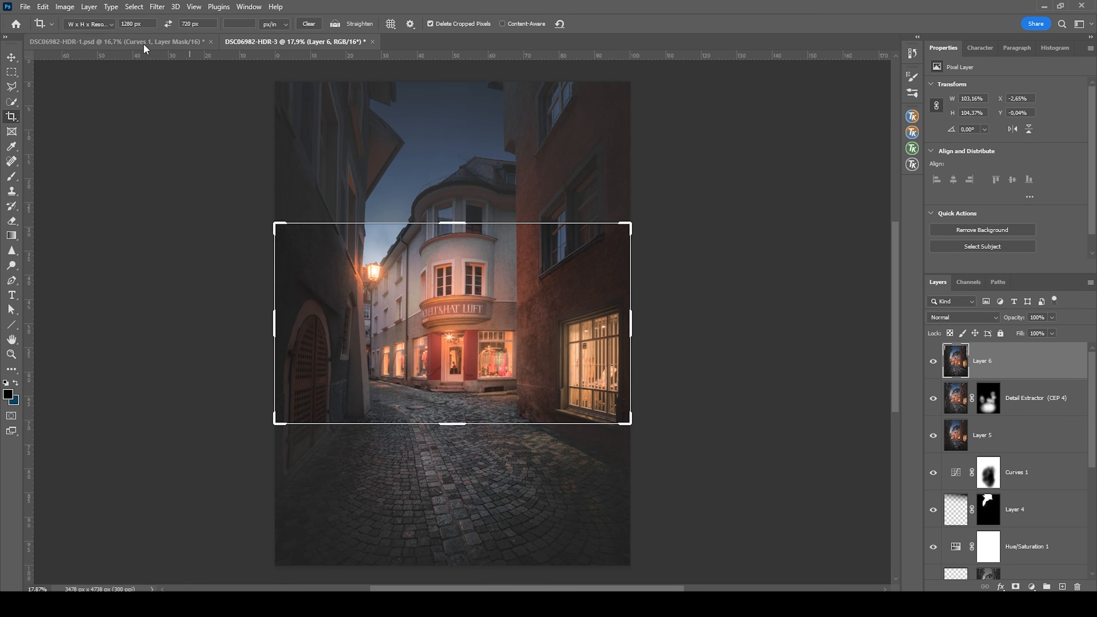
pyautogui.click(108, 24)
pyautogui.press('Escape')
pyautogui.press('Escape')
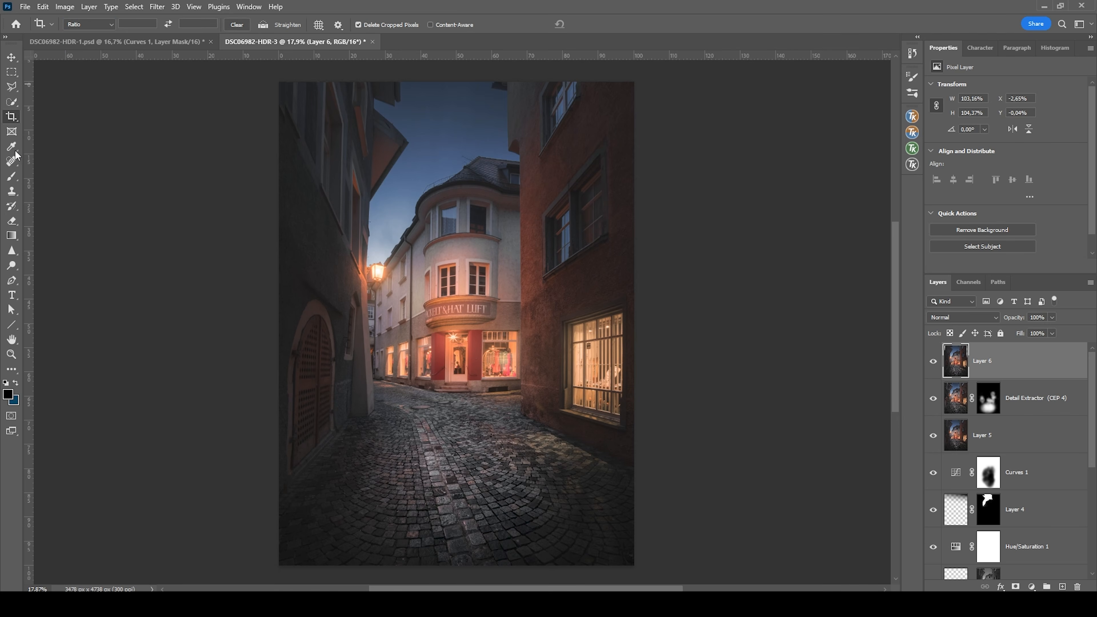
pyautogui.press('j')
pyautogui.moveTo(324, 98)
pyautogui.mouseDown()
pyautogui.moveTo(276, 115)
pyautogui.moveTo(272, 132)
pyautogui.moveTo(274, 122)
pyautogui.mouseUp()
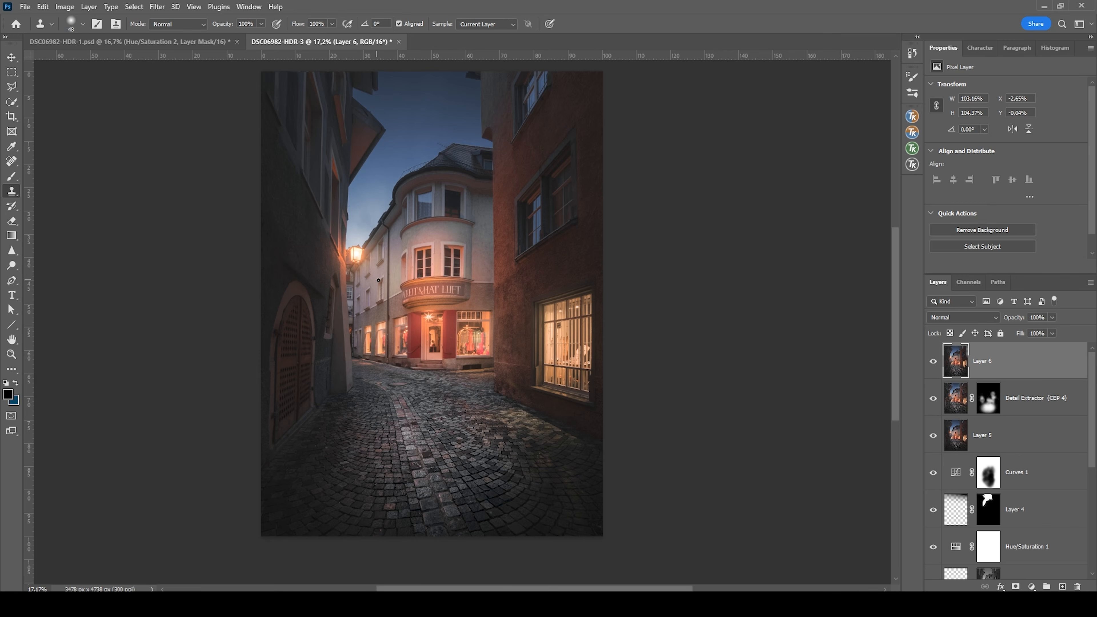
# Add a Hue/Saturation adjustment layer above the corrected layer and set the Yellows saturation to -36
pyautogui.click(1032, 587)
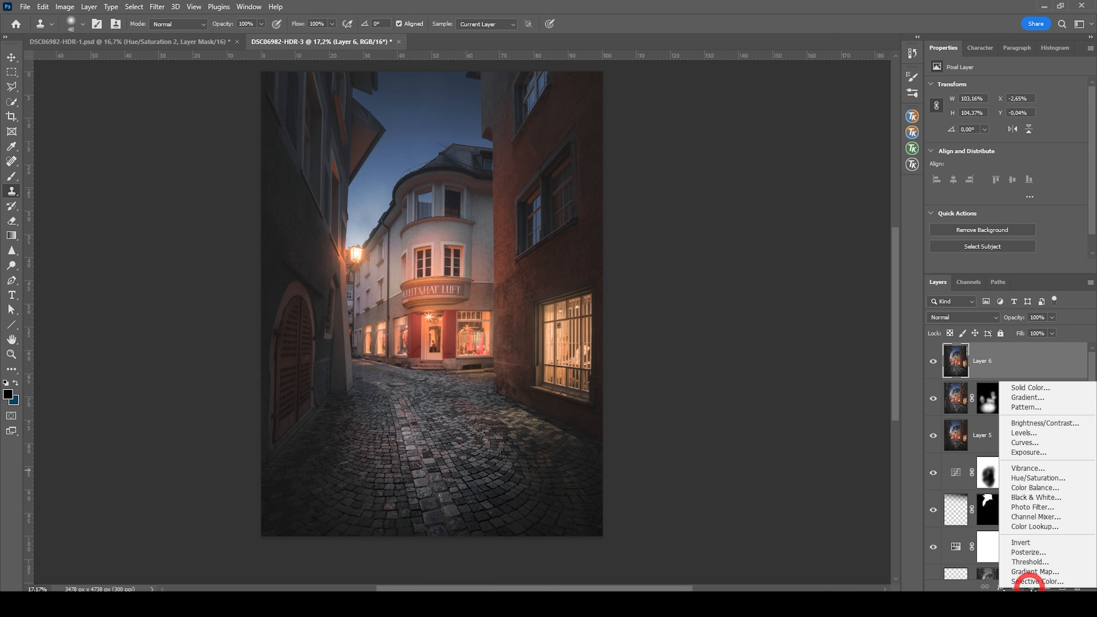
pyautogui.click(1037, 478)
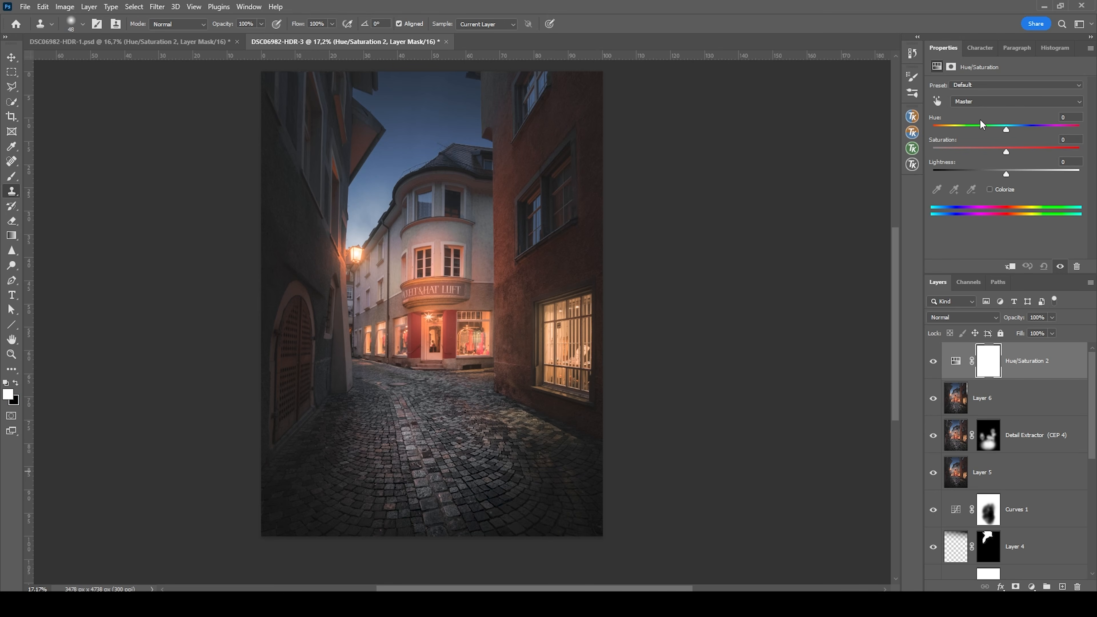
pyautogui.click(975, 104)
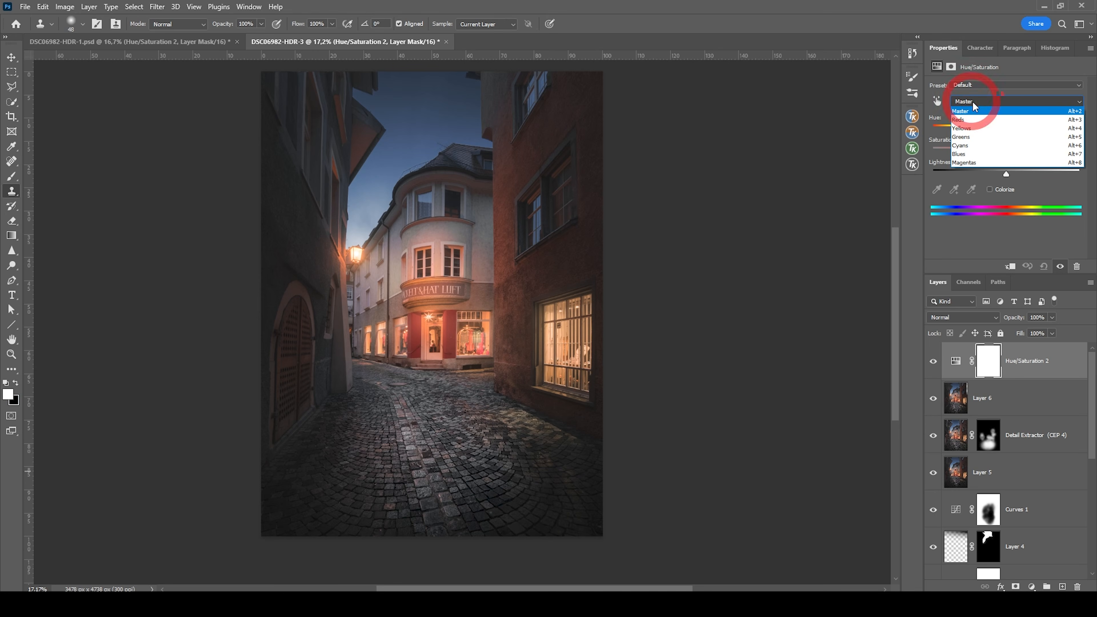
pyautogui.click(972, 131)
pyautogui.moveTo(1003, 154)
pyautogui.mouseDown()
pyautogui.moveTo(960, 152)
pyautogui.moveTo(1002, 152)
pyautogui.moveTo(987, 151)
pyautogui.mouseUp()
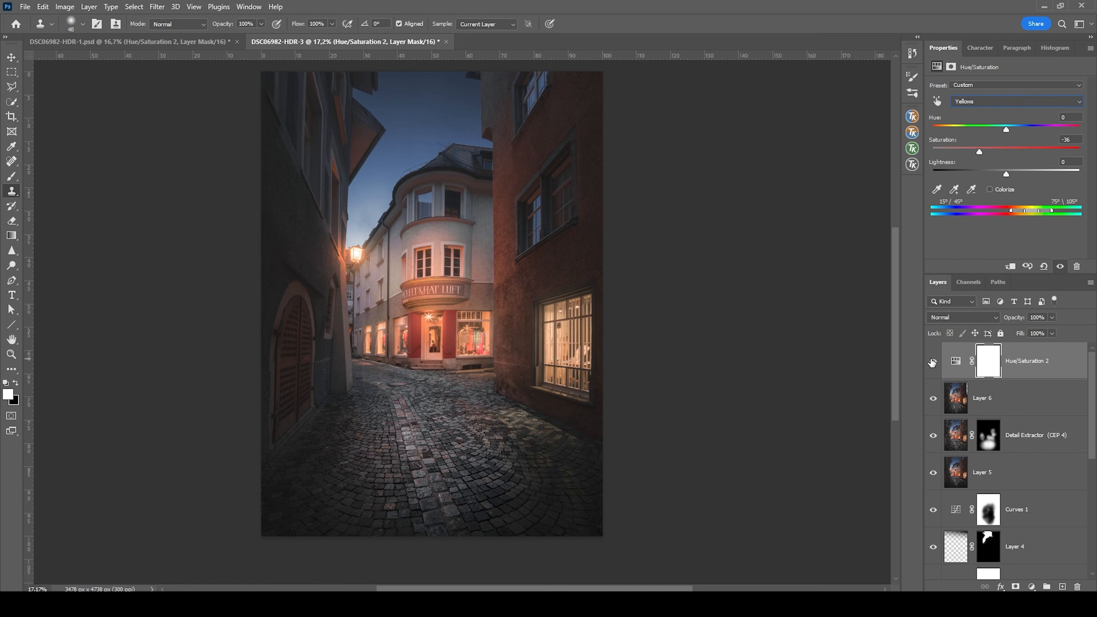
pyautogui.click(275, 42)
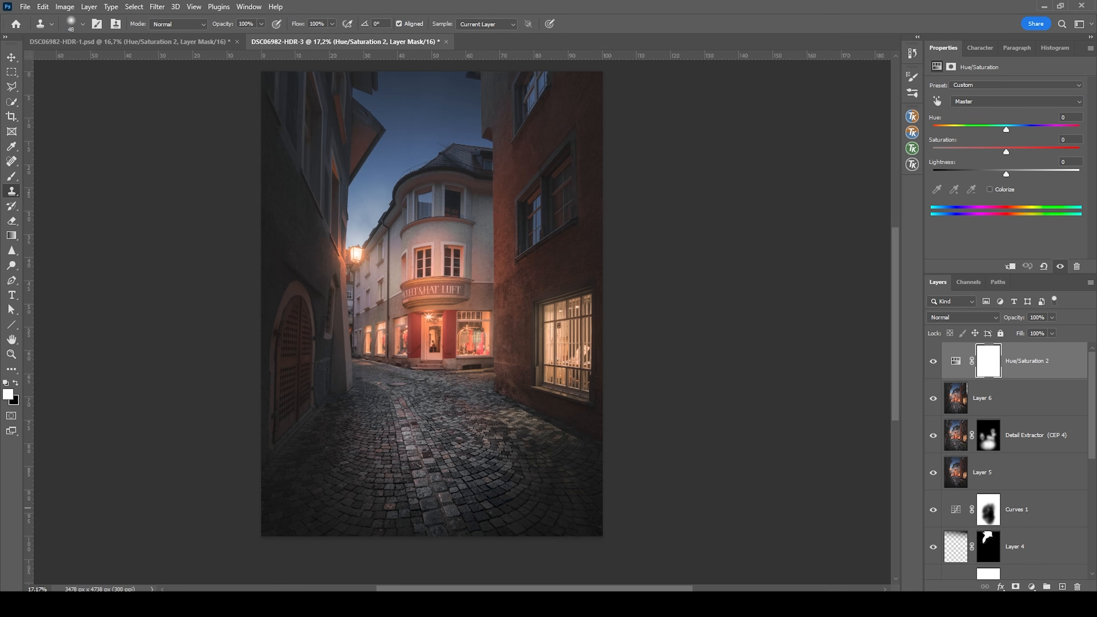
# Add a Gradient Map adjustment layer with Soft Light blending at 18% opacity
pyautogui.click(1031, 587)
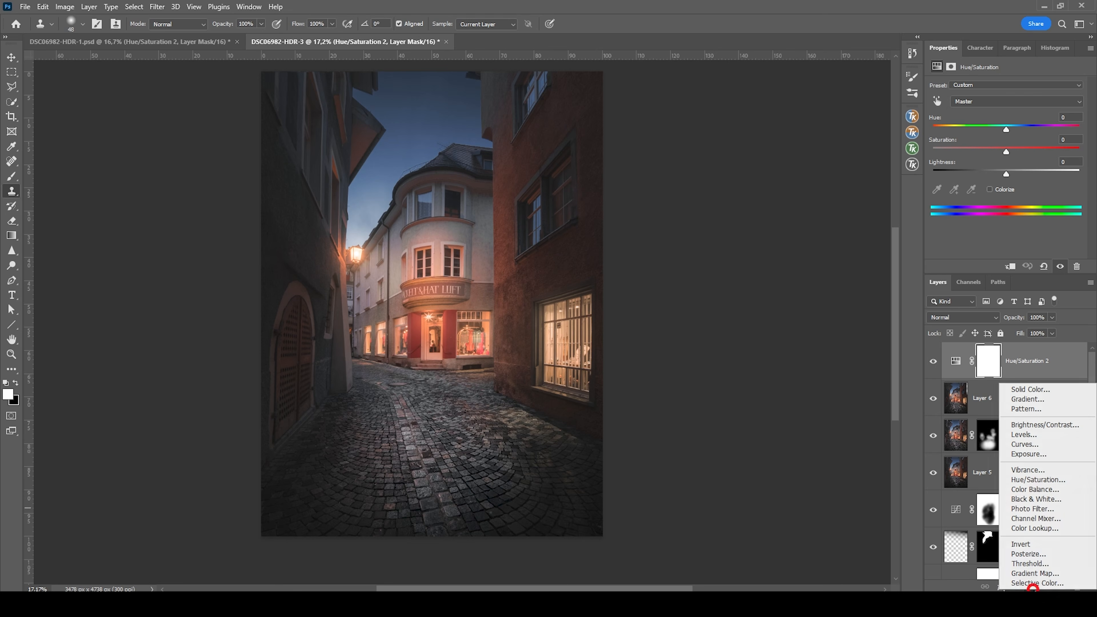
pyautogui.click(1036, 573)
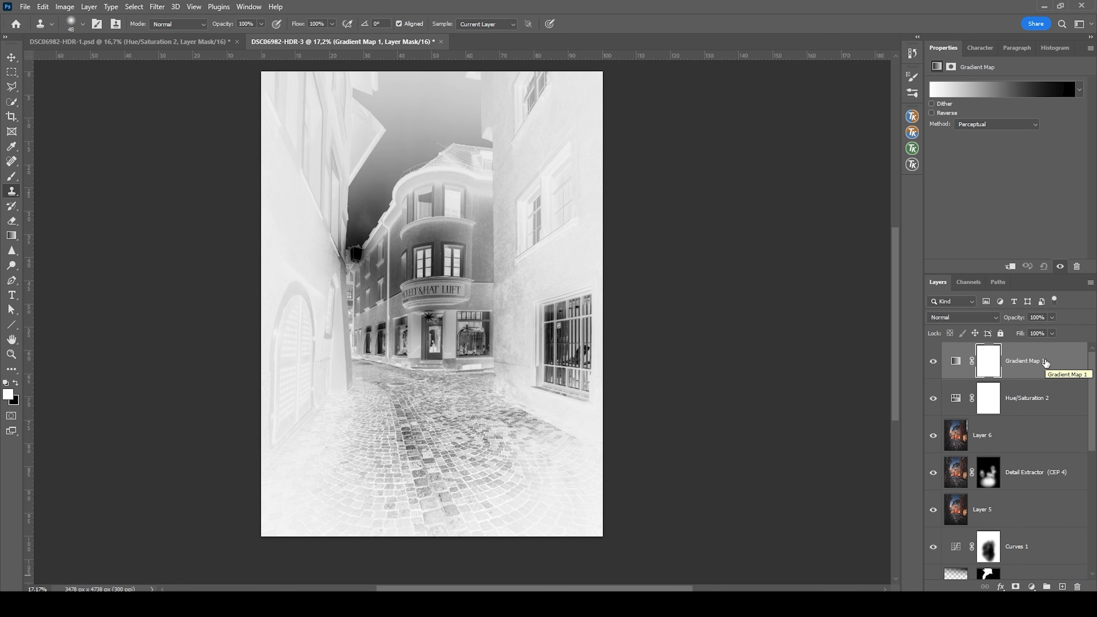
pyautogui.click(942, 318)
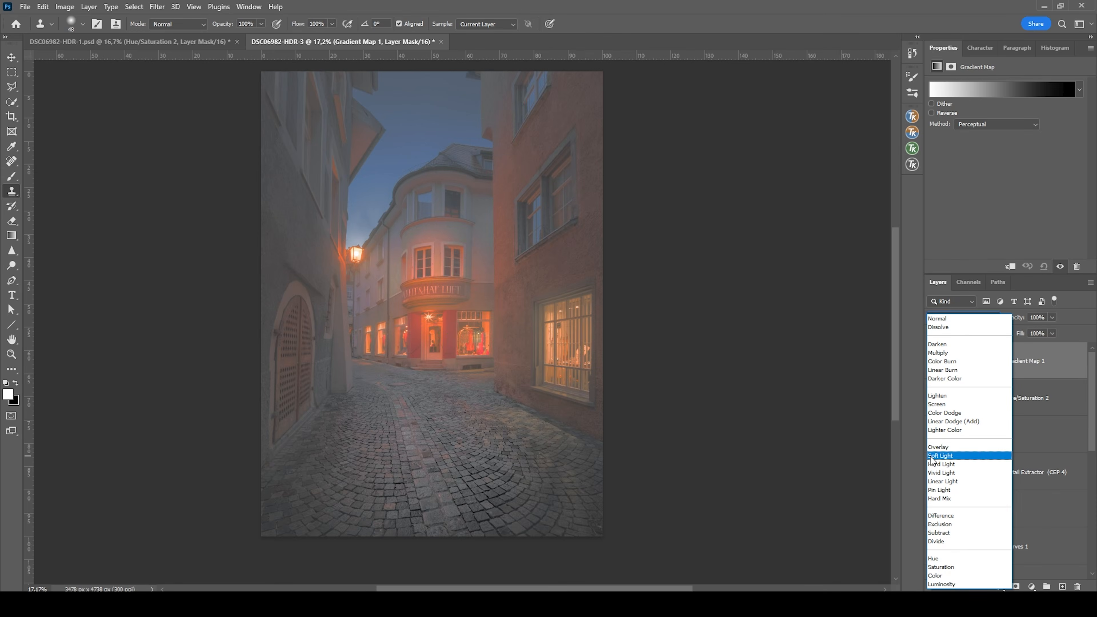
pyautogui.click(942, 455)
pyautogui.moveTo(1053, 317); pyautogui.dragTo(1014, 333)
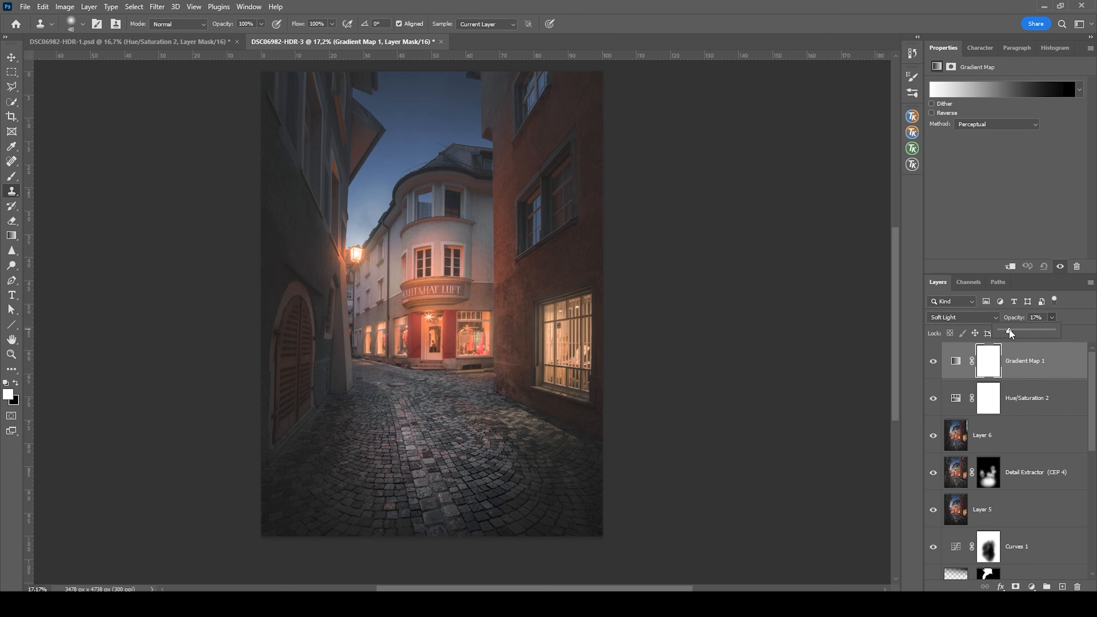
pyautogui.click(979, 218)
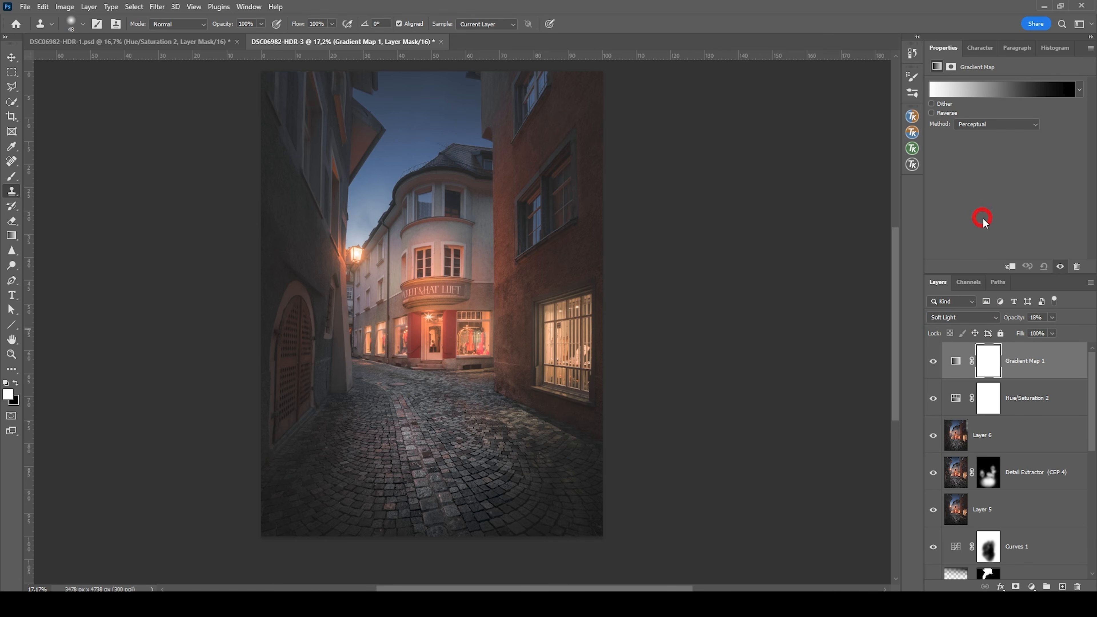
# Edit the Gradient Map's gradient and set its starting stop to a dark, muted blue, #3e424e
pyautogui.click(985, 92)
pyautogui.moveTo(910, 225); pyautogui.dragTo(787, 121)
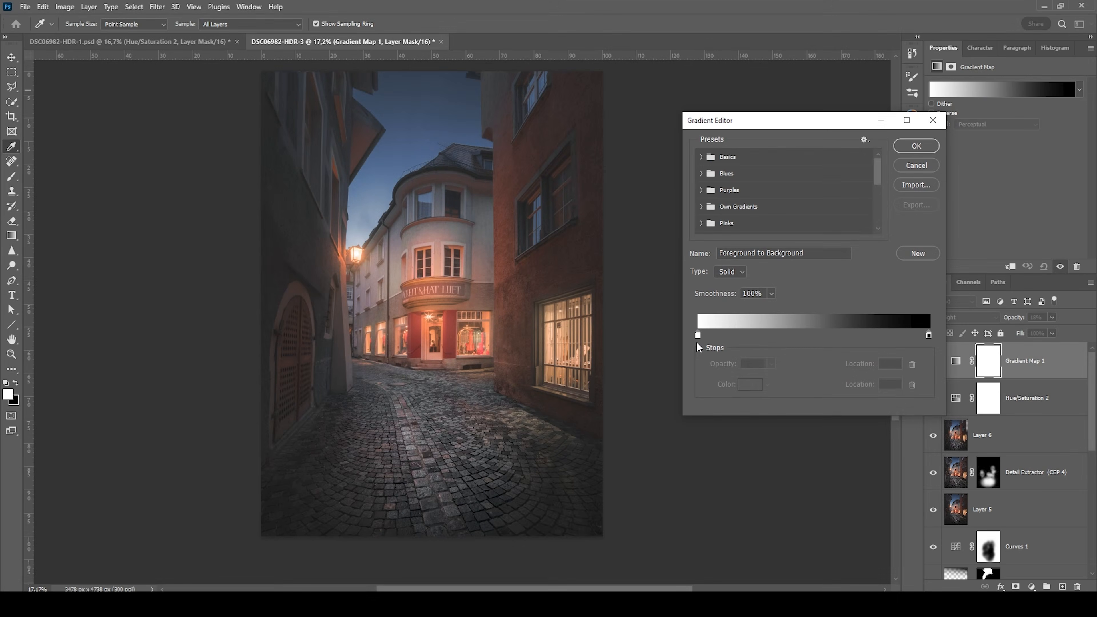
pyautogui.click(698, 333)
pyautogui.doubleClick(699, 336)
pyautogui.click(905, 293)
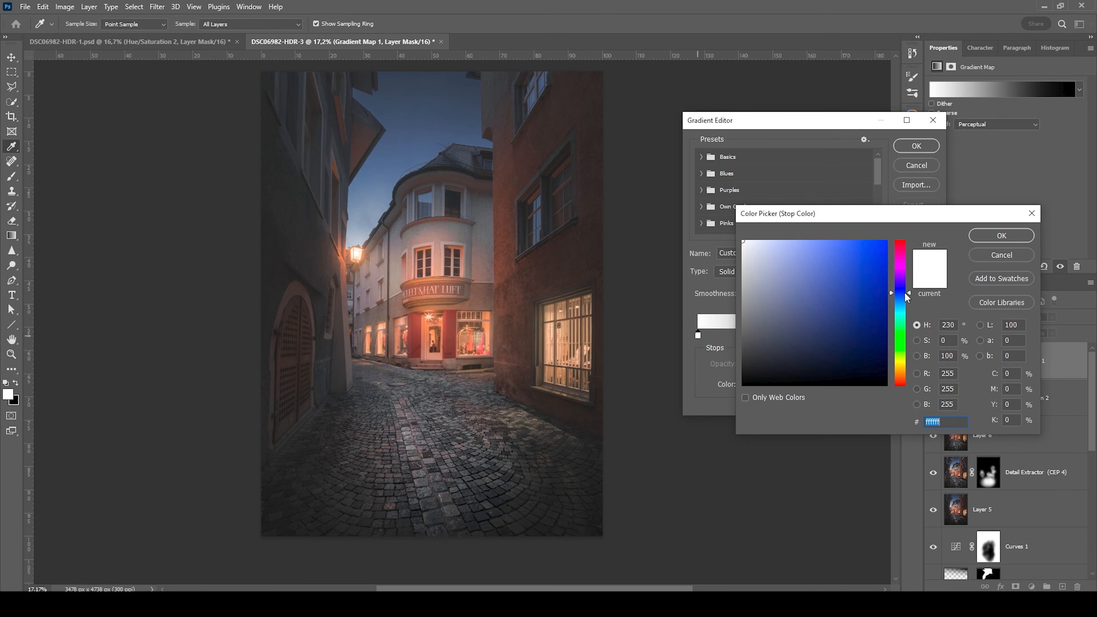
pyautogui.moveTo(905, 296); pyautogui.dragTo(906, 296)
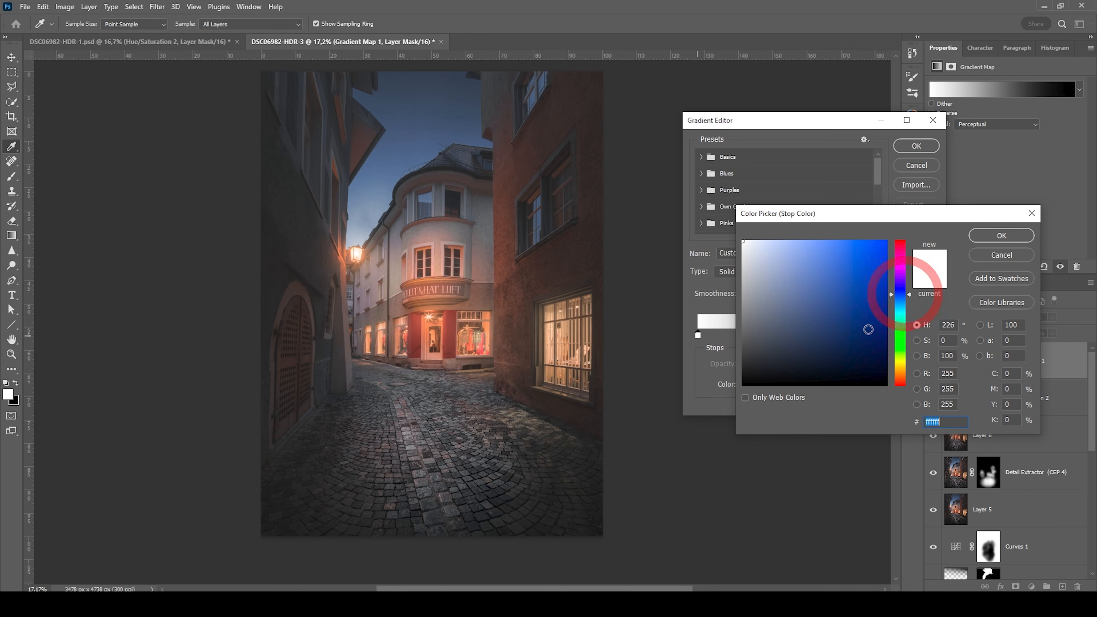
pyautogui.click(822, 346)
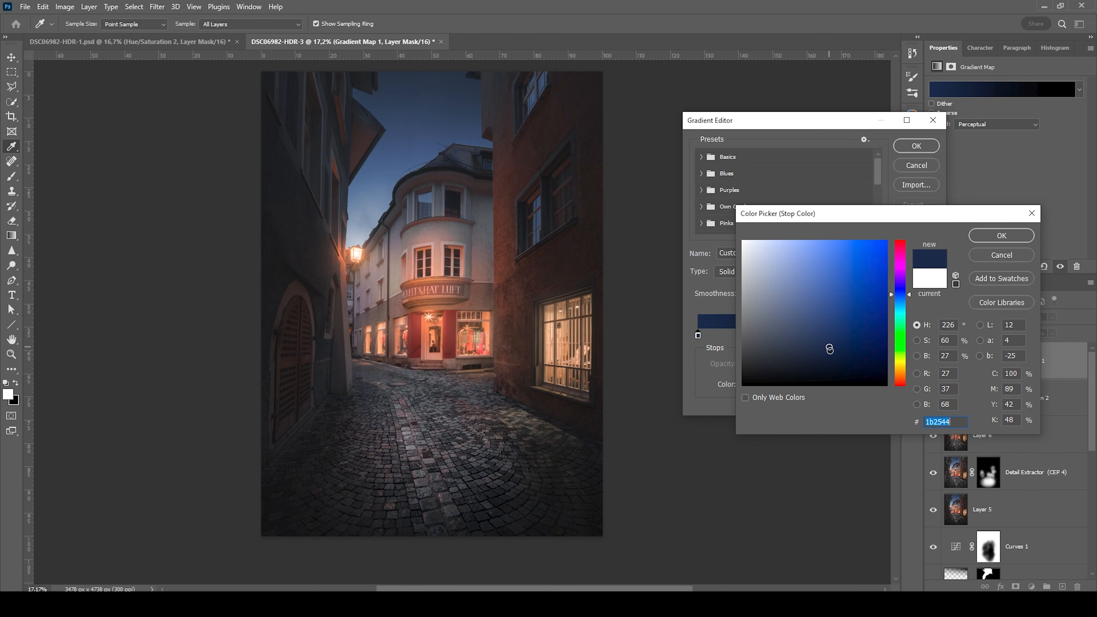
pyautogui.click(830, 346)
pyautogui.moveTo(826, 348); pyautogui.dragTo(821, 358)
pyautogui.click(814, 354)
pyautogui.moveTo(770, 323); pyautogui.dragTo(771, 334)
pyautogui.click(770, 336)
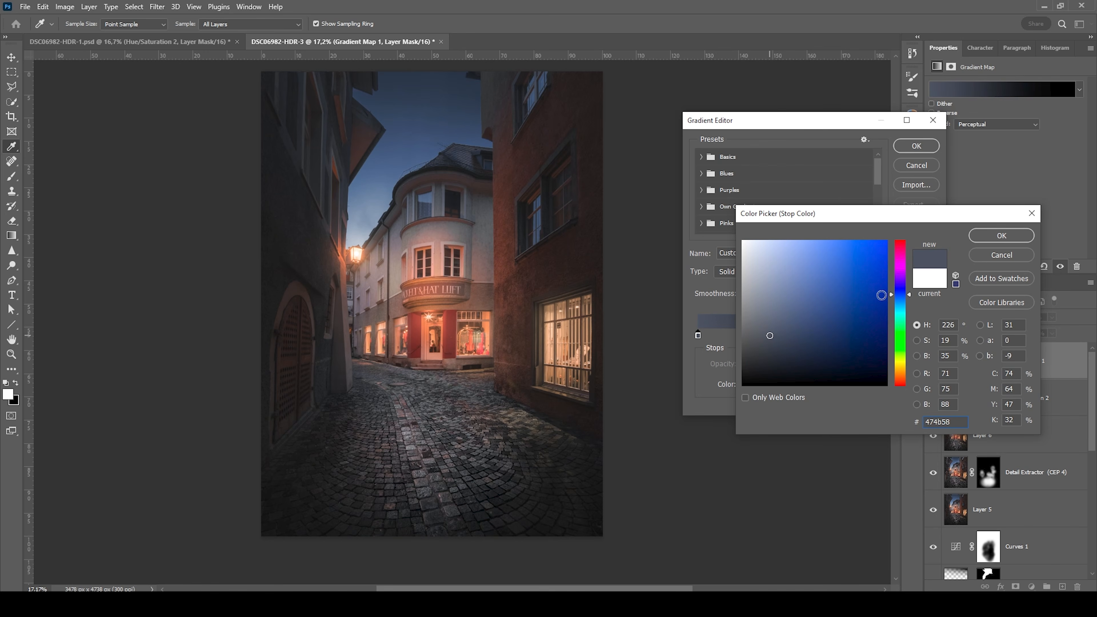
pyautogui.click(773, 346)
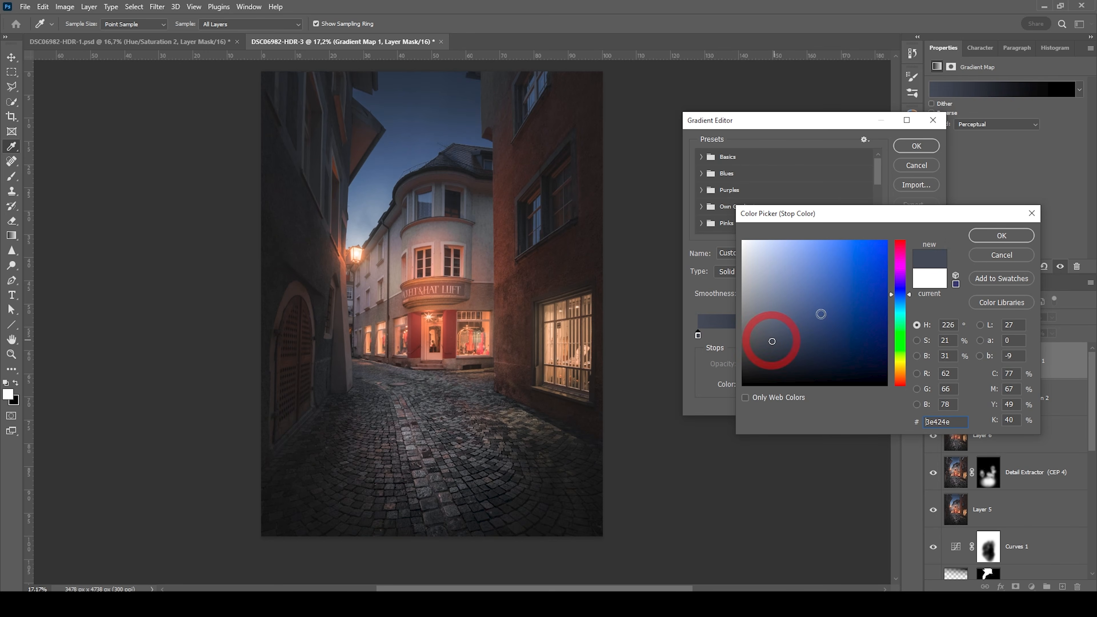
pyautogui.click(1001, 235)
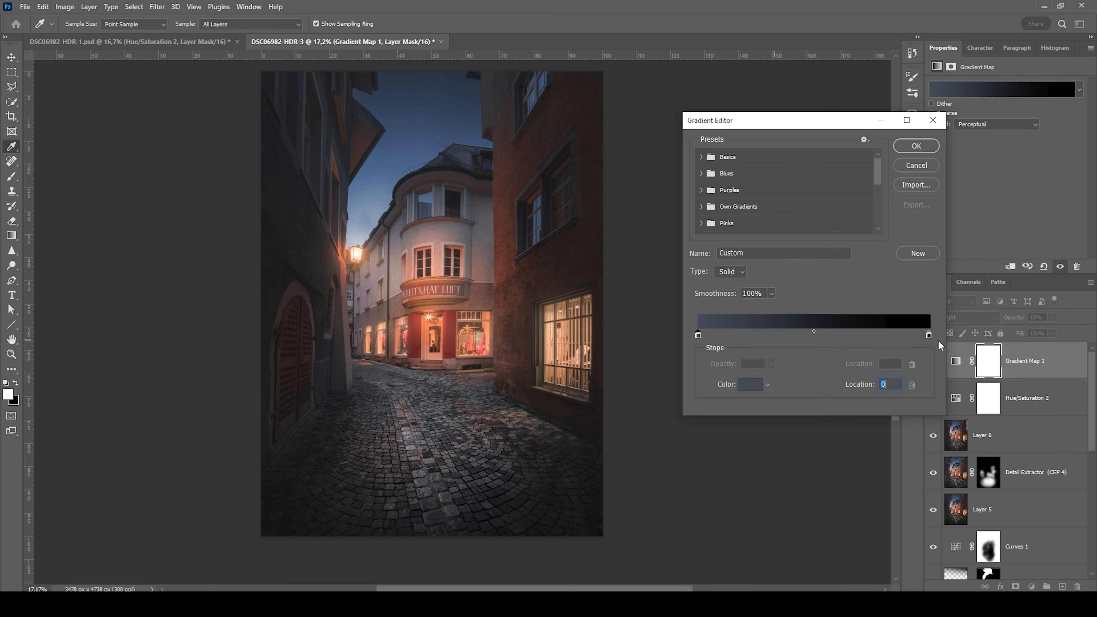
# Set the gradient's end stop to a pale orange around #ffe6cd and accept the gradient
pyautogui.doubleClick(928, 335)
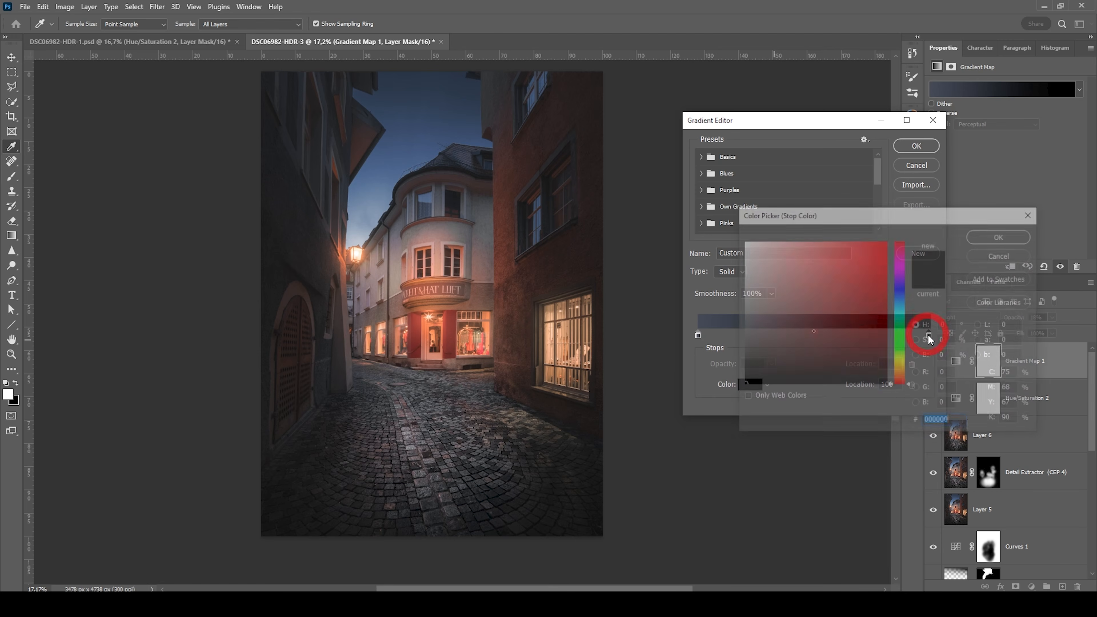
pyautogui.click(900, 373)
pyautogui.click(784, 270)
pyautogui.moveTo(783, 270)
pyautogui.mouseDown()
pyautogui.moveTo(770, 238)
pyautogui.moveTo(776, 251)
pyautogui.mouseUp()
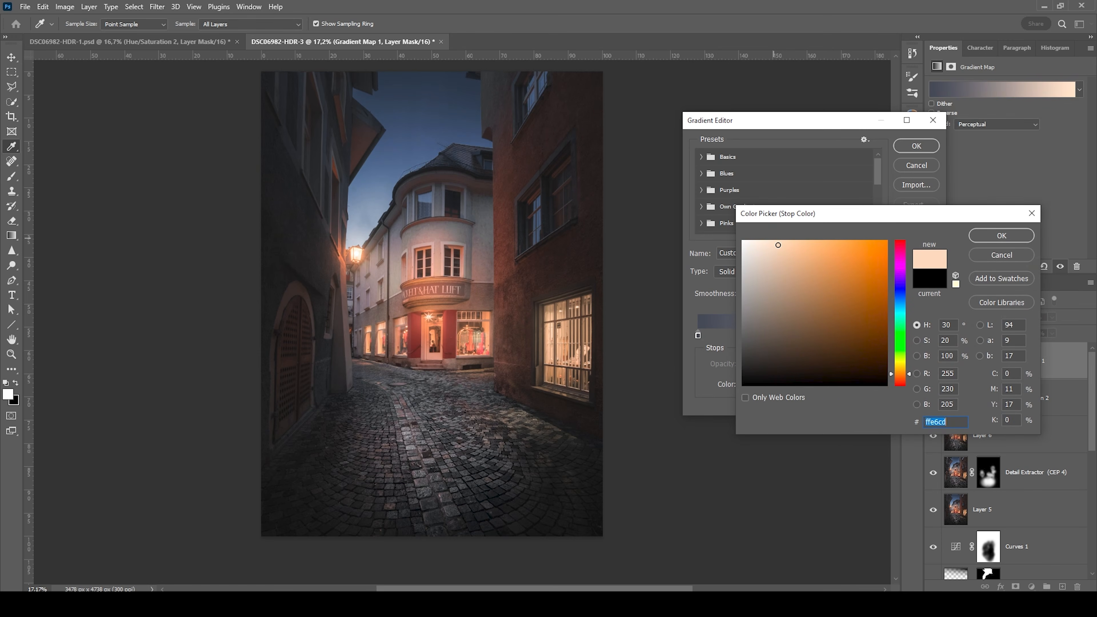
pyautogui.click(977, 234)
pyautogui.click(916, 146)
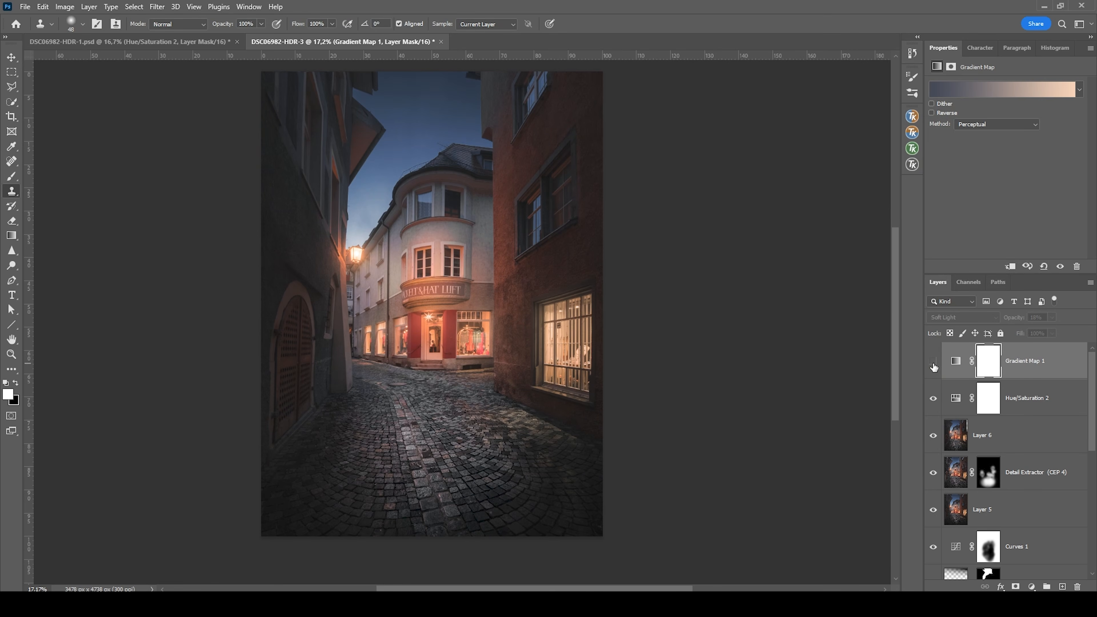
# Set the Gradient Map layer's opacity to 22%, comparing the photo with and without it
pyautogui.click(933, 361)
pyautogui.click(1052, 318)
pyautogui.moveTo(1044, 329); pyautogui.dragTo(1048, 332)
pyautogui.click(933, 363)
pyautogui.click(933, 364)
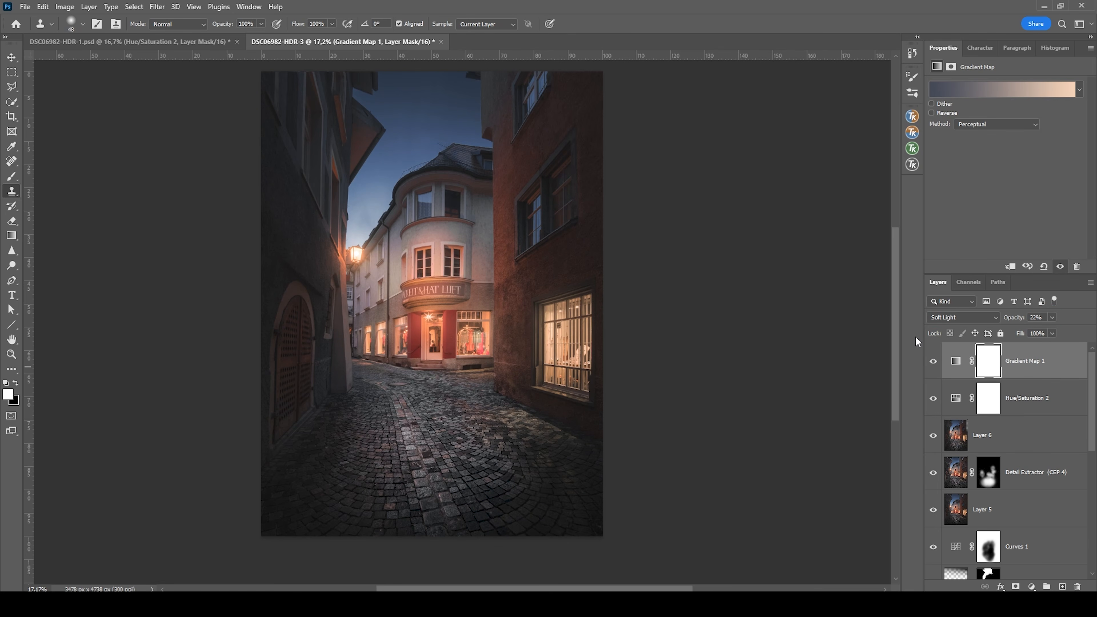
# Change the Gradient Map's dark starting stop to a more saturated blue, #202c53, and accept the gradient
pyautogui.click(956, 361)
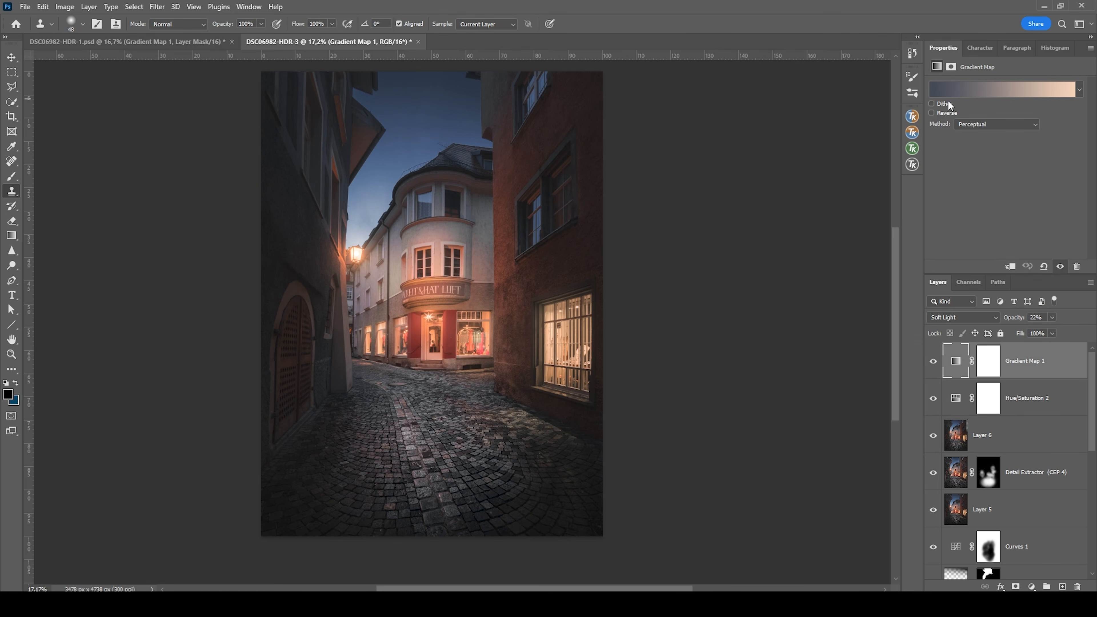
pyautogui.click(954, 89)
pyautogui.doubleClick(698, 336)
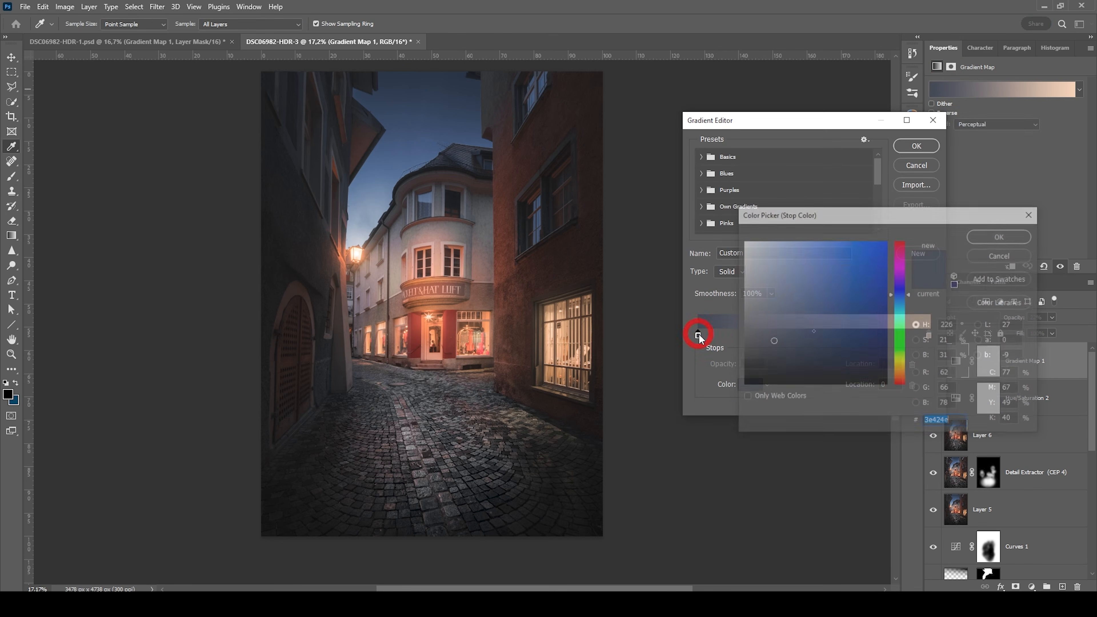
pyautogui.click(815, 342)
pyautogui.moveTo(815, 343)
pyautogui.mouseDown()
pyautogui.moveTo(835, 323)
pyautogui.moveTo(831, 338)
pyautogui.mouseUp()
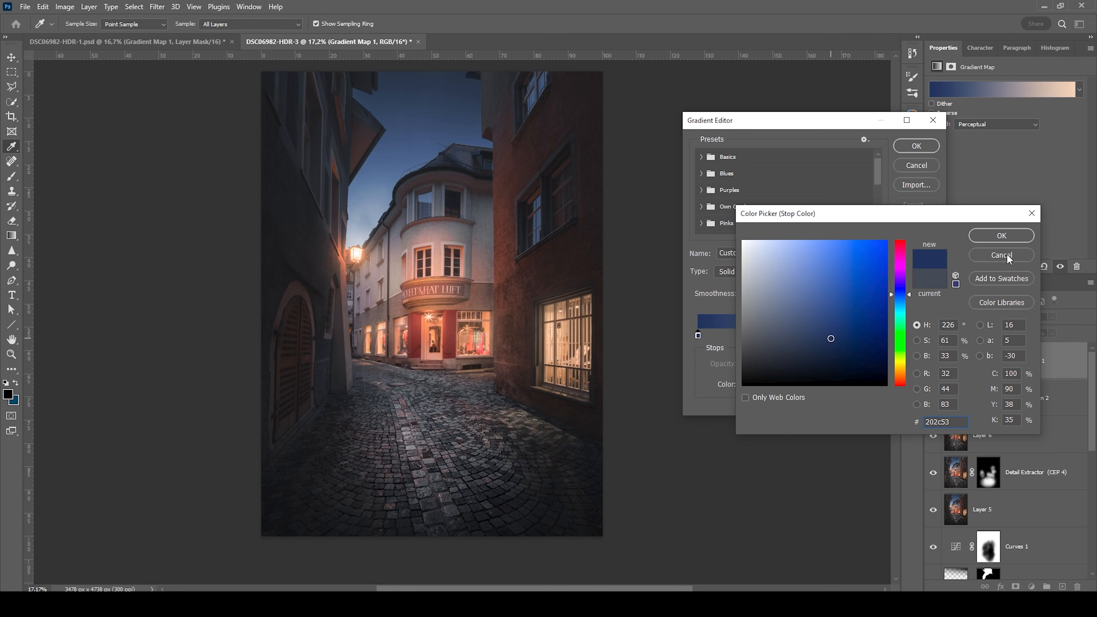
pyautogui.click(1004, 237)
pyautogui.click(915, 146)
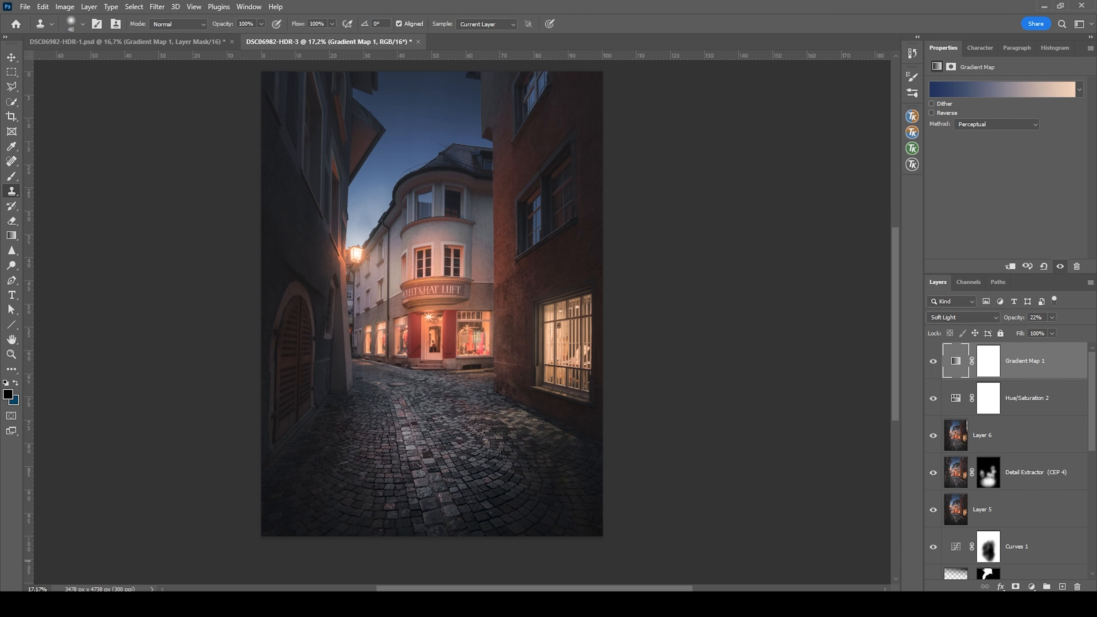
# Add a Curves adjustment layer with a shadow point at input 55, output 51 and the black point raised to output 9
pyautogui.click(1031, 587)
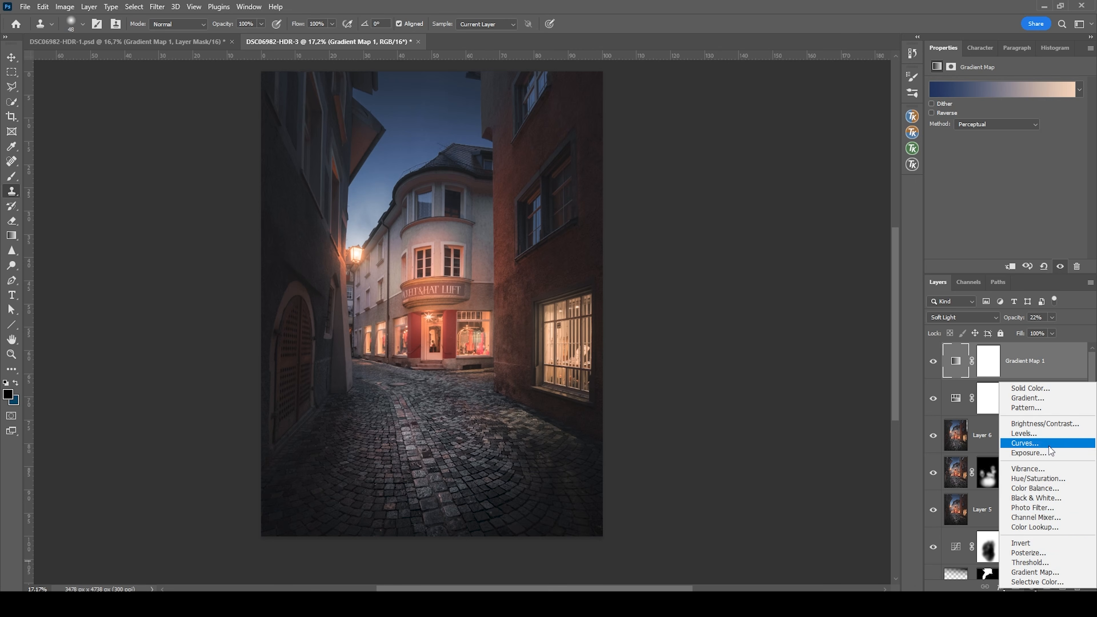
pyautogui.click(1024, 443)
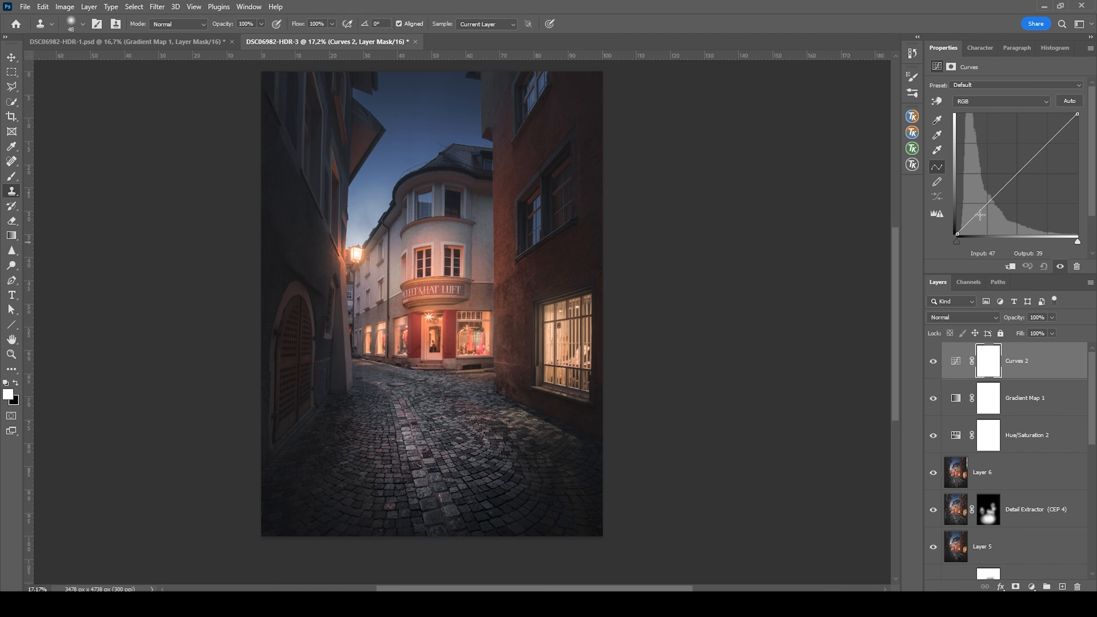
pyautogui.click(982, 208)
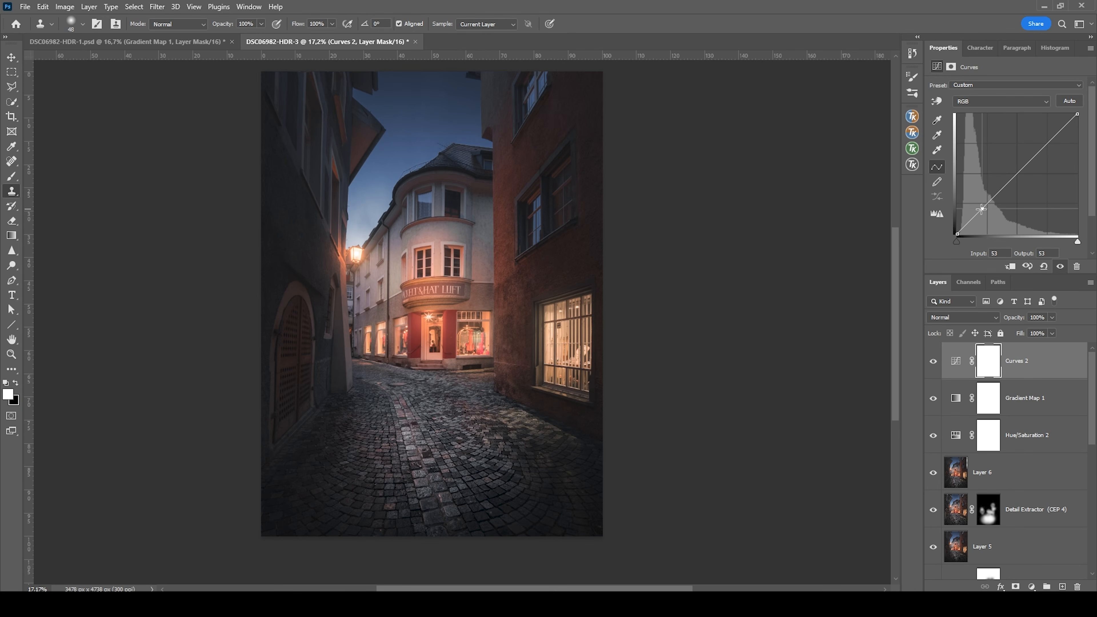
pyautogui.moveTo(981, 209); pyautogui.dragTo(982, 211)
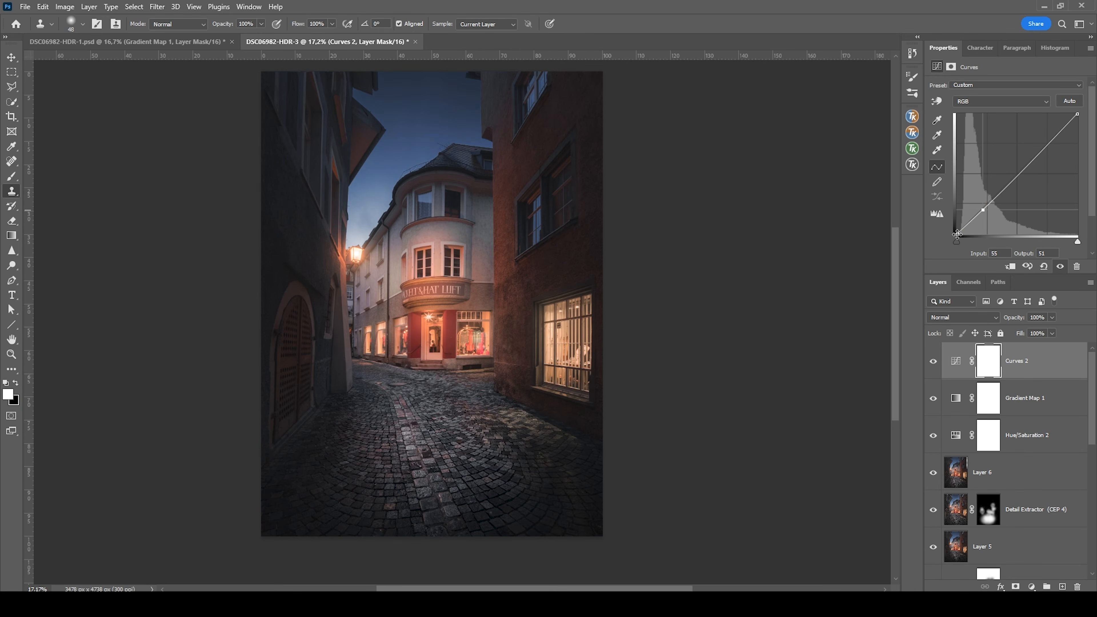
pyautogui.click(956, 234)
pyautogui.moveTo(953, 234); pyautogui.dragTo(952, 230)
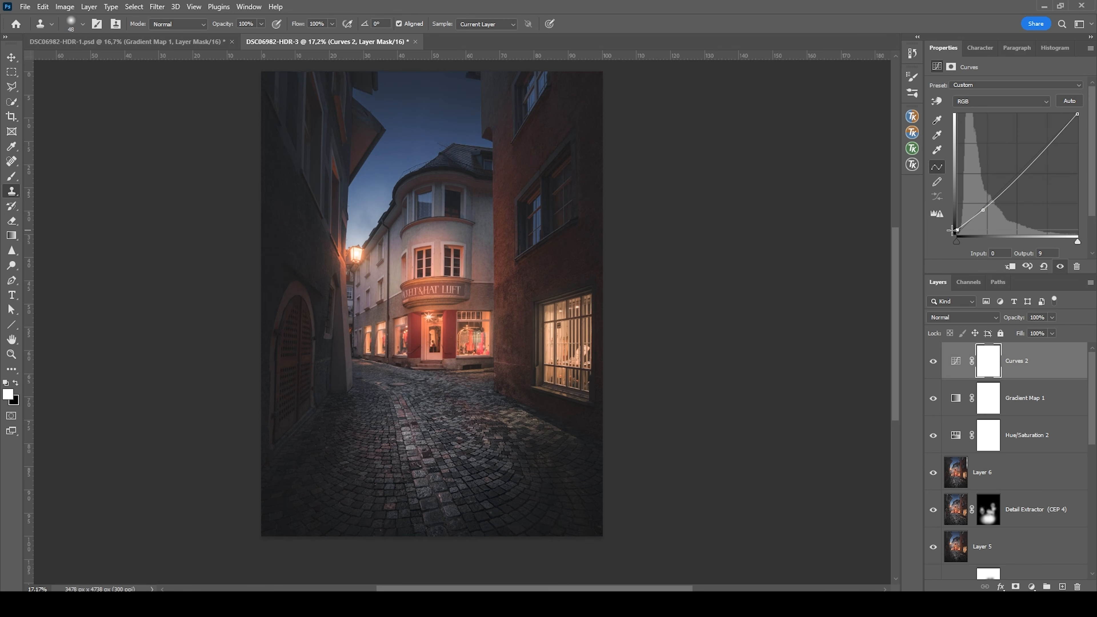
# Compare the photo with and without the new curve, then add a highlight point at input 169, output 170
pyautogui.click(931, 362)
pyautogui.click(932, 362)
pyautogui.click(932, 361)
pyautogui.click(932, 361)
pyautogui.click(1037, 154)
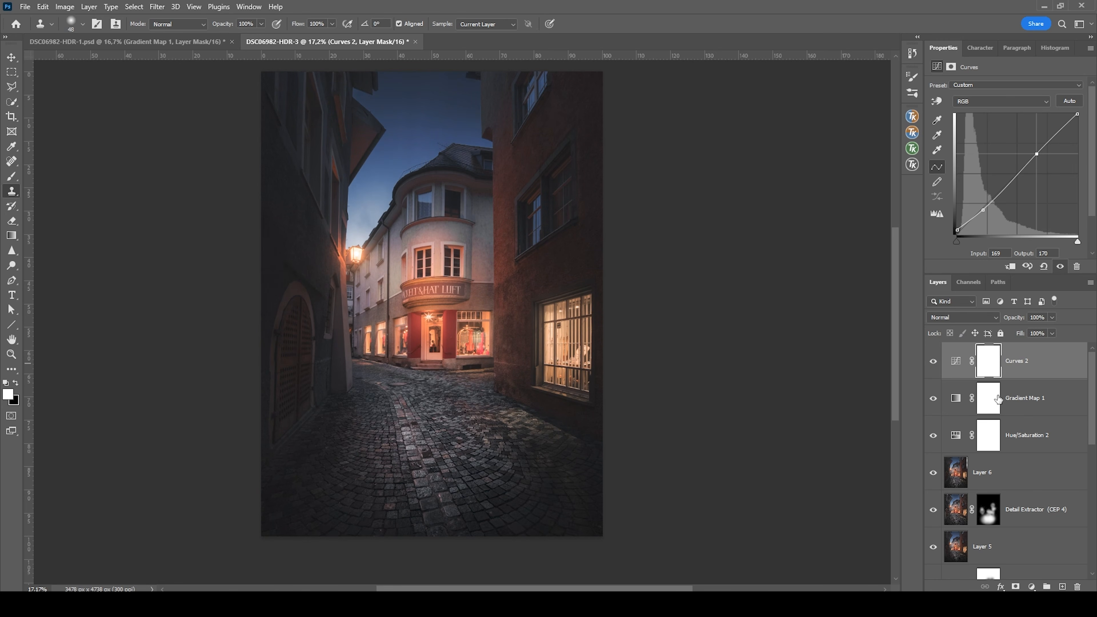
# Paint black on the new Curves mask over the street lamp, the lit shop facade and the barred window
pyautogui.click(995, 359)
pyautogui.click(995, 359)
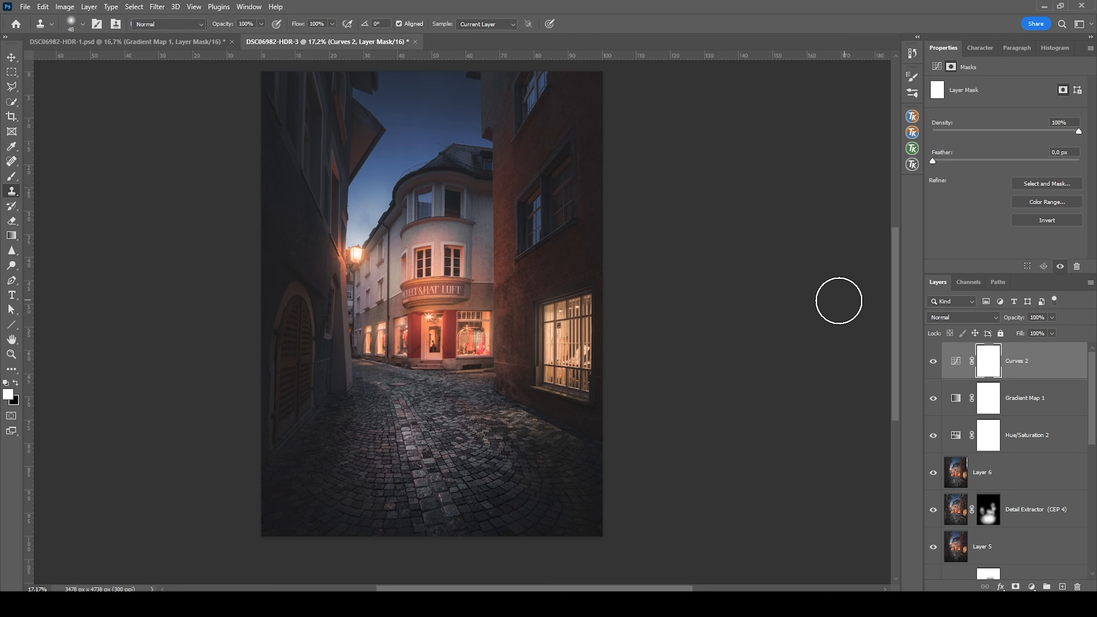
pyautogui.press('b')
pyautogui.click(15, 383)
pyautogui.moveTo(387, 257)
pyautogui.mouseDown()
pyautogui.moveTo(401, 257)
pyautogui.moveTo(498, 2)
pyautogui.mouseUp()
pyautogui.click(357, 262)
pyautogui.click(357, 260)
pyautogui.moveTo(436, 325); pyautogui.dragTo(443, 325)
pyautogui.click(460, 327)
pyautogui.click(407, 325)
pyautogui.click(442, 258)
pyautogui.click(561, 327)
pyautogui.moveTo(723, 200); pyautogui.dragTo(715, 214)
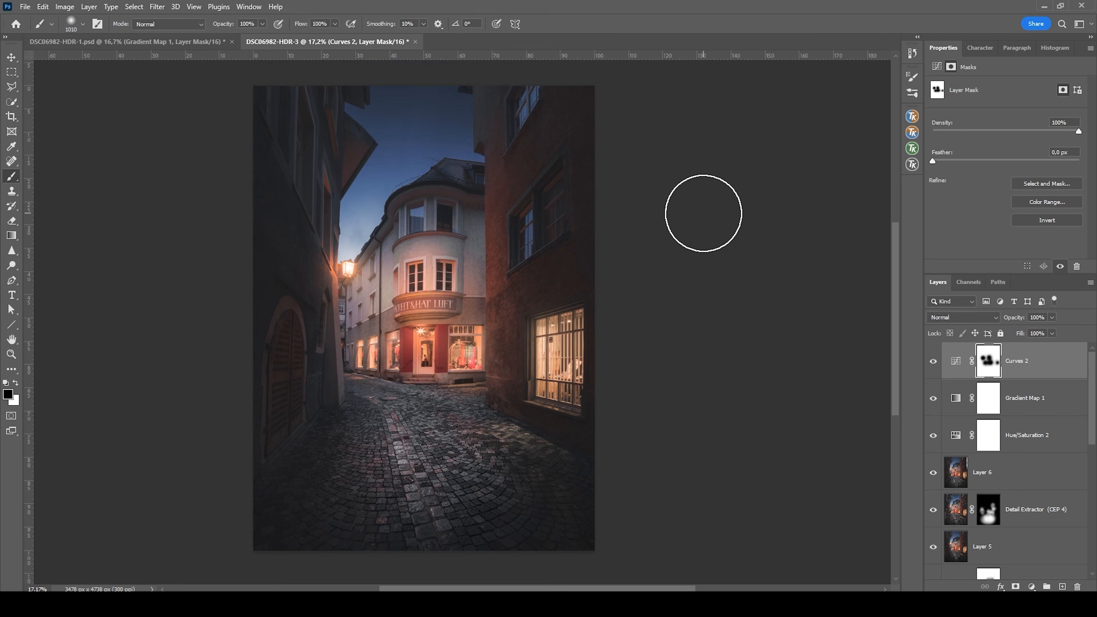